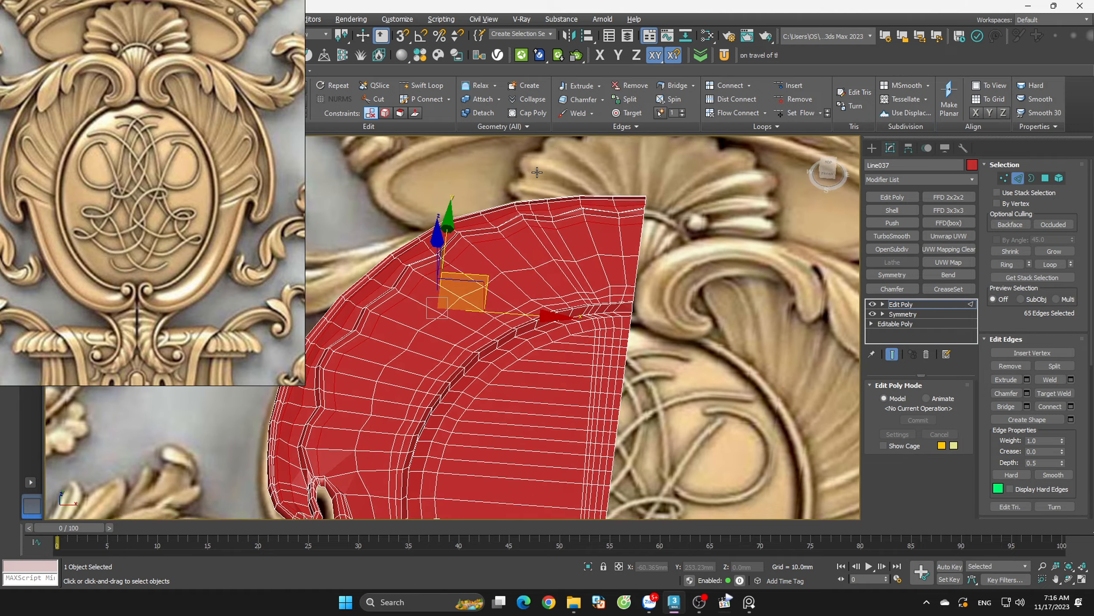
# Switch to vertex editing and select the band's interior vertices beside the symmetry edge at the top of the frame
pyautogui.scroll(-6, 674, 263)
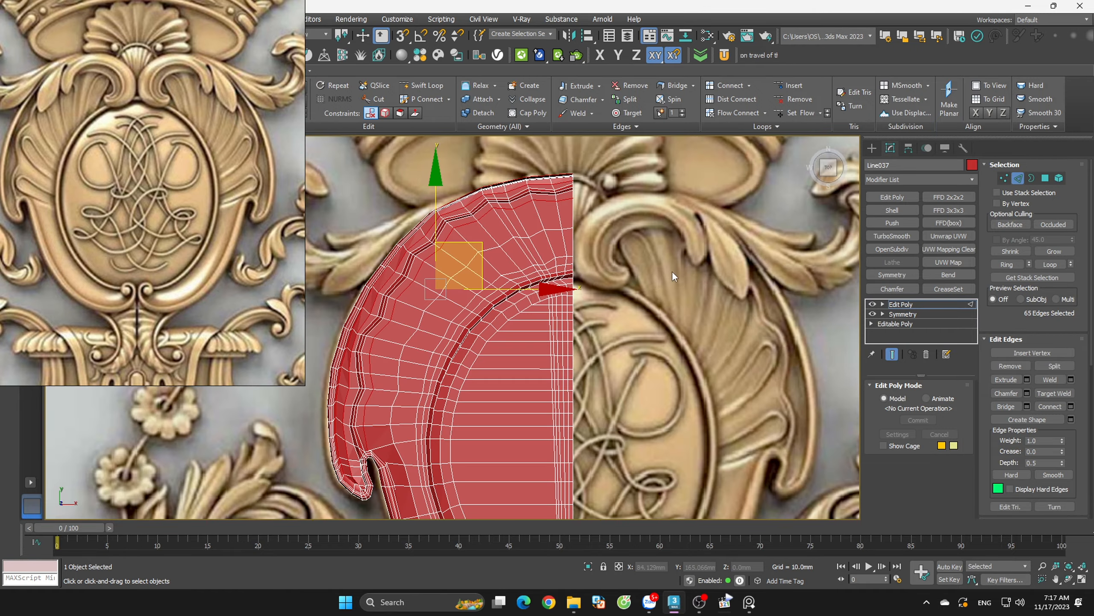
pyautogui.scroll(10, 673, 246)
pyautogui.press('1')
pyautogui.moveTo(425, 235); pyautogui.dragTo(660, 291, button='middle')
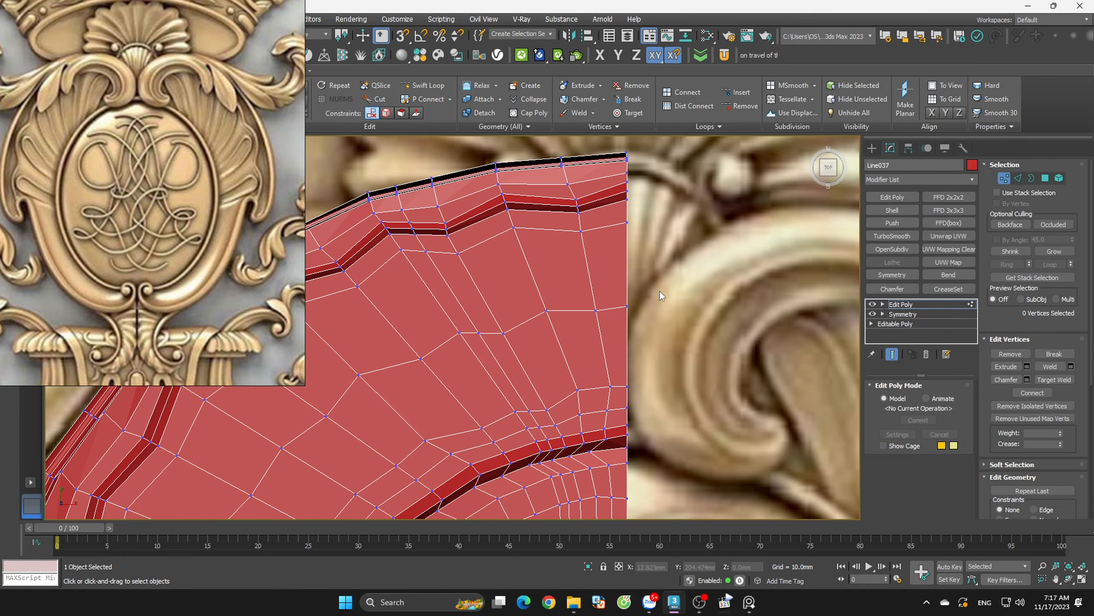
pyautogui.scroll(-3, 660, 291)
pyautogui.moveTo(570, 296); pyautogui.dragTo(535, 216)
pyautogui.press('s')
pyautogui.scroll(2, 523, 222)
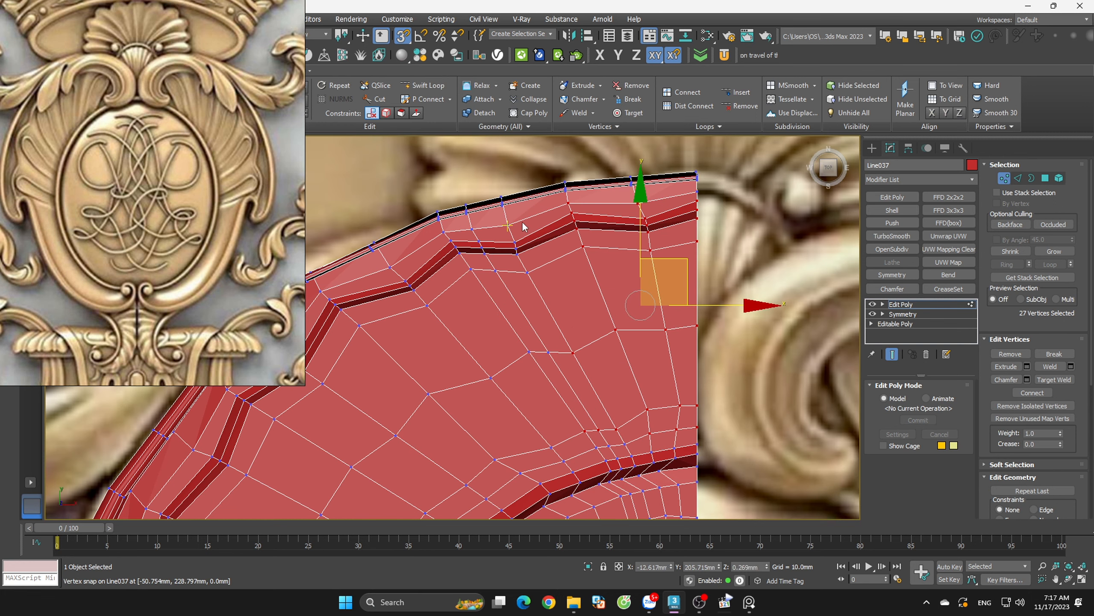
# Turn off vertex snapping and extend the selection along the top of the band, between the scalloped ridge and the oval rim
pyautogui.keyDown('ctrl'); pyautogui.moveTo(440, 296); pyautogui.dragTo(440, 300); pyautogui.keyUp('ctrl')
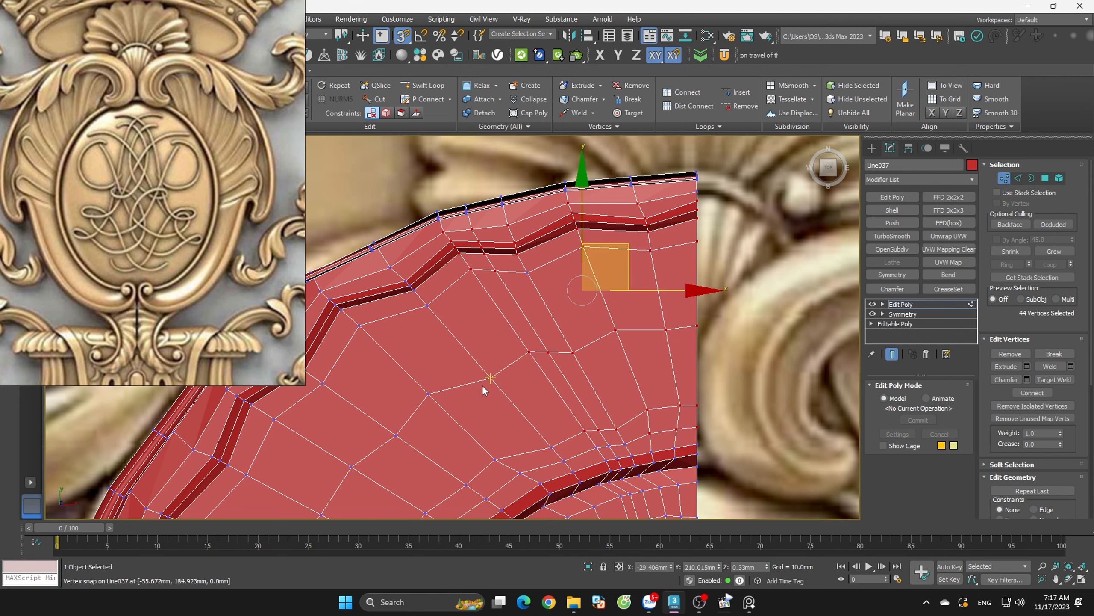
pyautogui.keyDown('ctrl'); pyautogui.moveTo(594, 450); pyautogui.dragTo(576, 448); pyautogui.keyUp('ctrl')
pyautogui.moveTo(576, 449); pyautogui.dragTo(637, 330, button='middle')
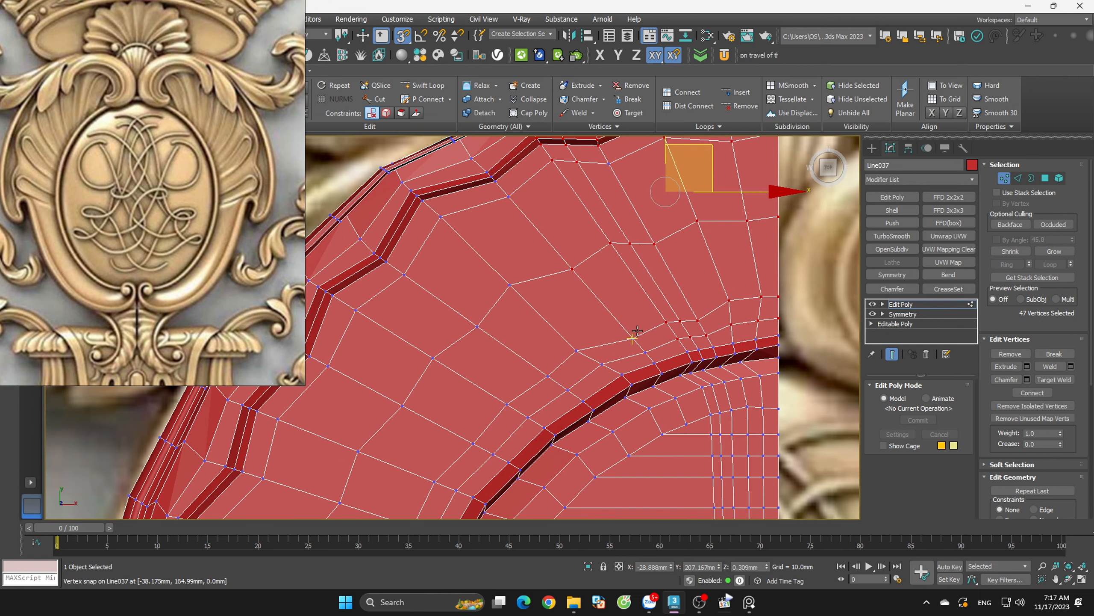
pyautogui.keyDown('ctrl'); pyautogui.moveTo(628, 359); pyautogui.dragTo(540, 395); pyautogui.keyUp('ctrl')
pyautogui.press('s')
pyautogui.keyDown('ctrl'); pyautogui.moveTo(478, 175); pyautogui.dragTo(399, 203); pyautogui.keyUp('ctrl')
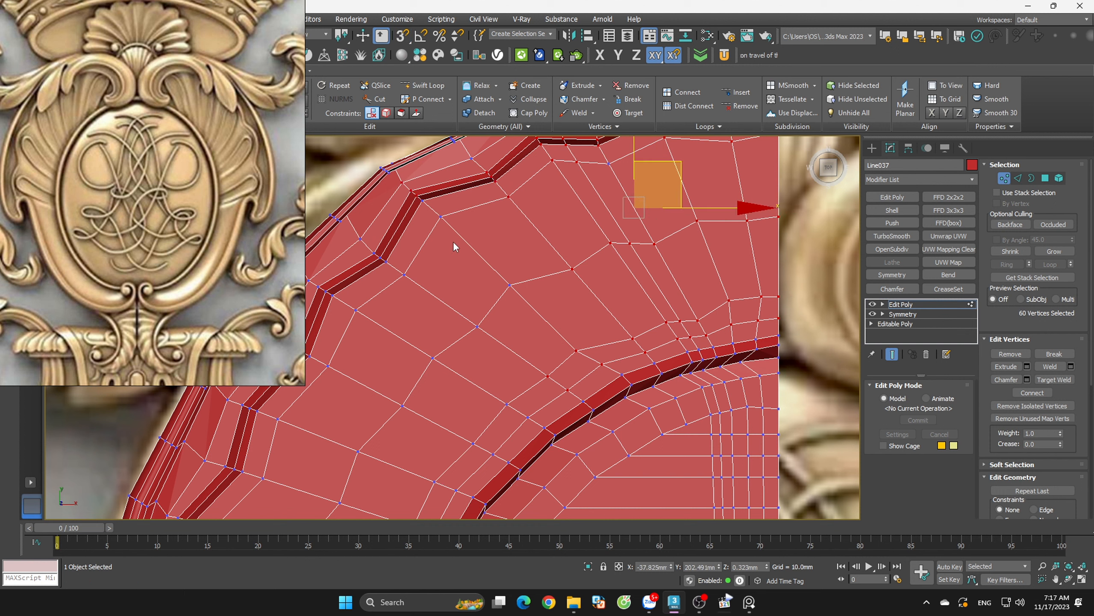
# Add the interior vertices on the frame's upper-left shoulder to the selection, including those along the scalloped ridge
pyautogui.keyDown('ctrl'); pyautogui.moveTo(454, 241); pyautogui.dragTo(426, 208); pyautogui.keyUp('ctrl')
pyautogui.keyDown('ctrl'); pyautogui.moveTo(516, 256); pyautogui.dragTo(472, 306); pyautogui.keyUp('ctrl')
pyautogui.keyDown('ctrl'); pyautogui.moveTo(386, 364); pyautogui.dragTo(386, 363); pyautogui.keyUp('ctrl')
pyautogui.moveTo(452, 375); pyautogui.dragTo(587, 322, button='middle')
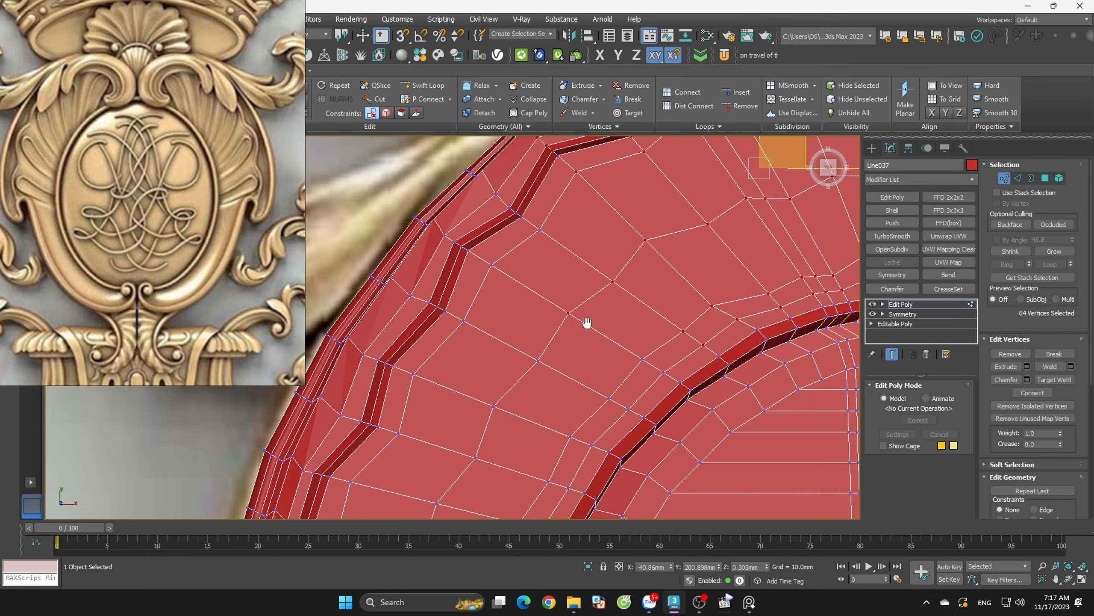
pyautogui.keyDown('ctrl'); pyautogui.moveTo(451, 243); pyautogui.dragTo(451, 244); pyautogui.keyUp('ctrl')
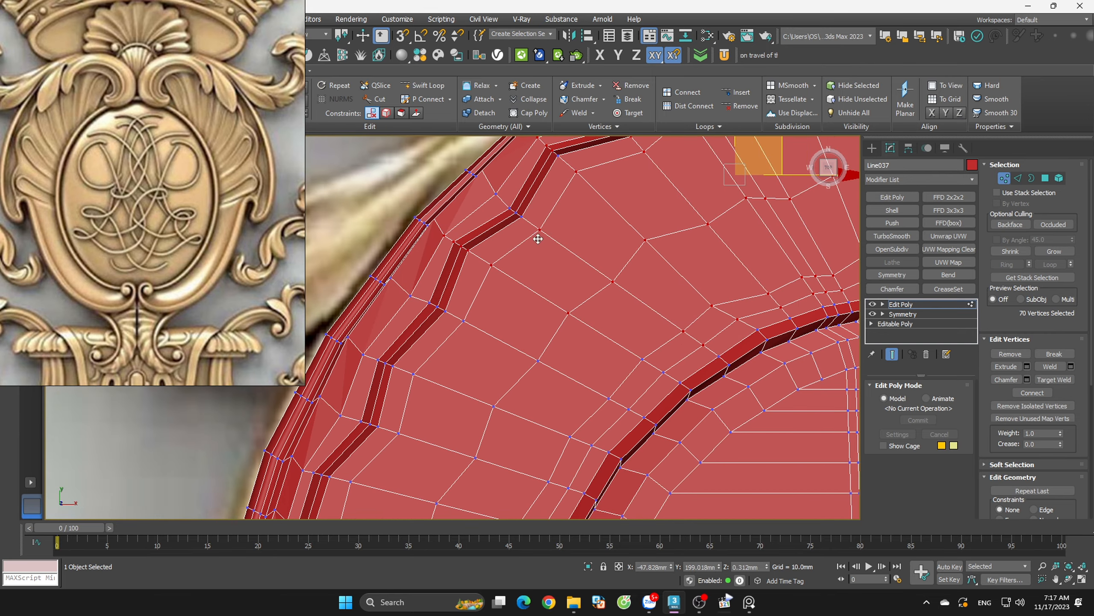
pyautogui.keyDown('ctrl'); pyautogui.click(516, 213); pyautogui.keyUp('ctrl')
pyautogui.scroll(-6, 538, 214)
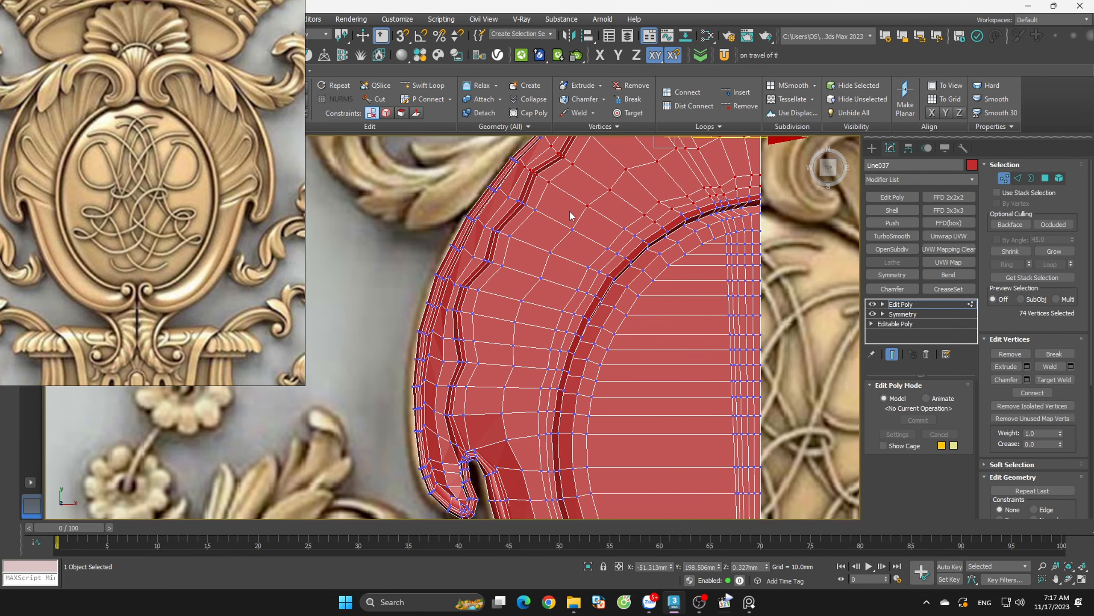
# Continue the selection down the upper-left curve, adding vertices from the oval rim outward to the scalloped ridge
pyautogui.scroll(5, 569, 210)
pyautogui.keyDown('ctrl'); pyautogui.moveTo(560, 205); pyautogui.dragTo(533, 334); pyautogui.keyUp('ctrl')
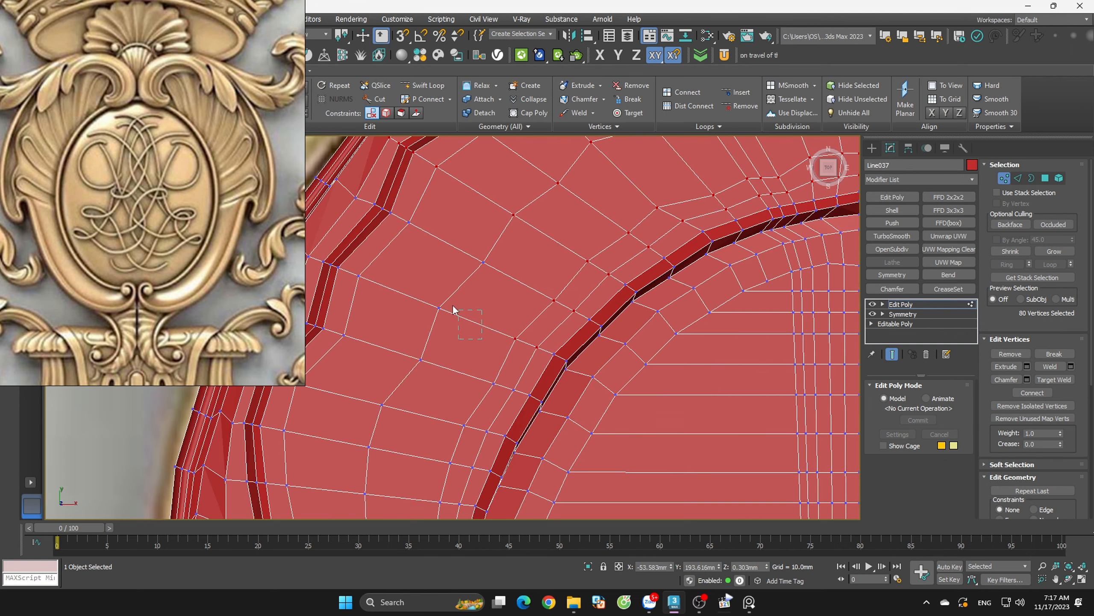
pyautogui.keyDown('ctrl'); pyautogui.moveTo(433, 229); pyautogui.dragTo(434, 228); pyautogui.keyUp('ctrl')
pyautogui.moveTo(433, 228); pyautogui.dragTo(517, 300, button='middle')
pyautogui.keyDown('ctrl'); pyautogui.moveTo(445, 259); pyautogui.dragTo(444, 259); pyautogui.keyUp('ctrl')
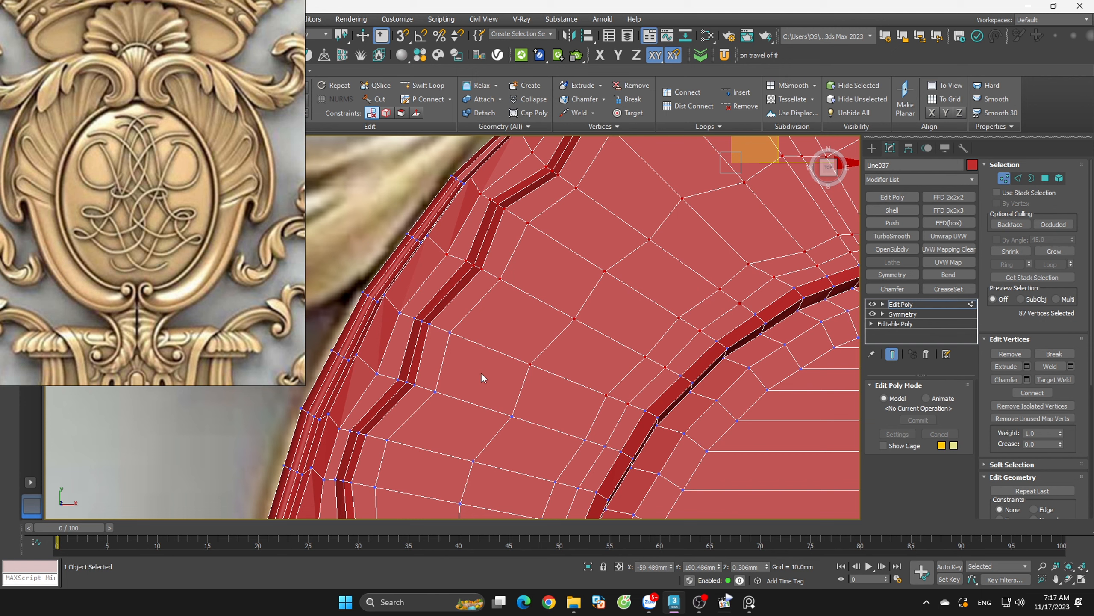
pyautogui.keyDown('ctrl'); pyautogui.moveTo(396, 313); pyautogui.dragTo(396, 312); pyautogui.keyUp('ctrl')
# Add the band's interior vertices on the upper part of the frame's left side, deselecting stray vertices near the outer edge
pyautogui.moveTo(397, 312); pyautogui.dragTo(541, 248, button='middle')
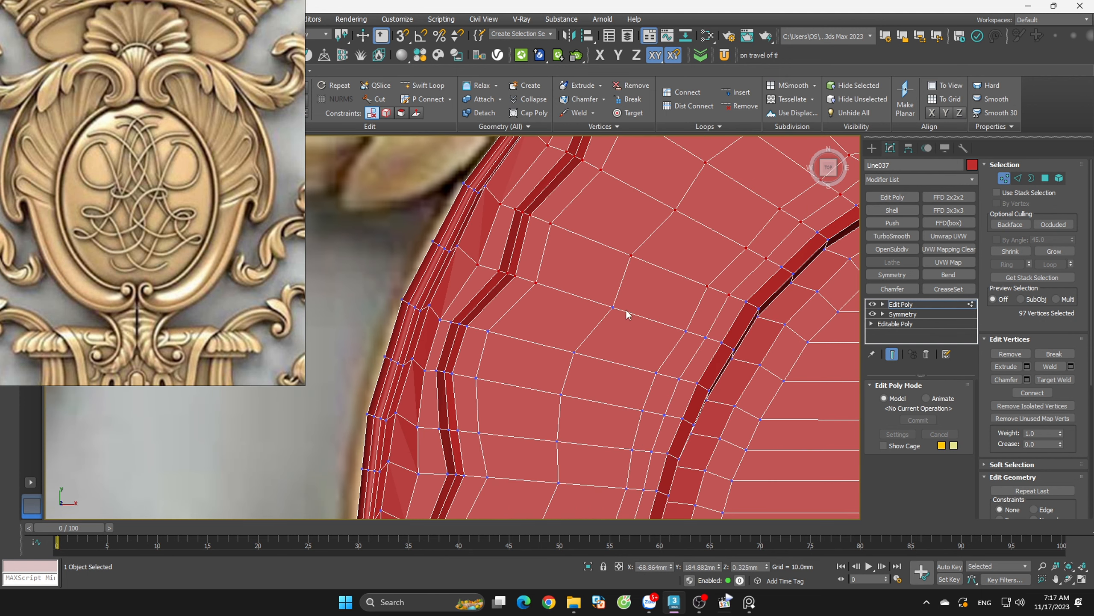
pyautogui.keyDown('ctrl'); pyautogui.moveTo(709, 293); pyautogui.dragTo(685, 388); pyautogui.keyUp('ctrl')
pyautogui.keyDown('ctrl'); pyautogui.moveTo(633, 421); pyautogui.dragTo(634, 421); pyautogui.keyUp('ctrl')
pyautogui.moveTo(633, 421); pyautogui.dragTo(664, 363, button='middle')
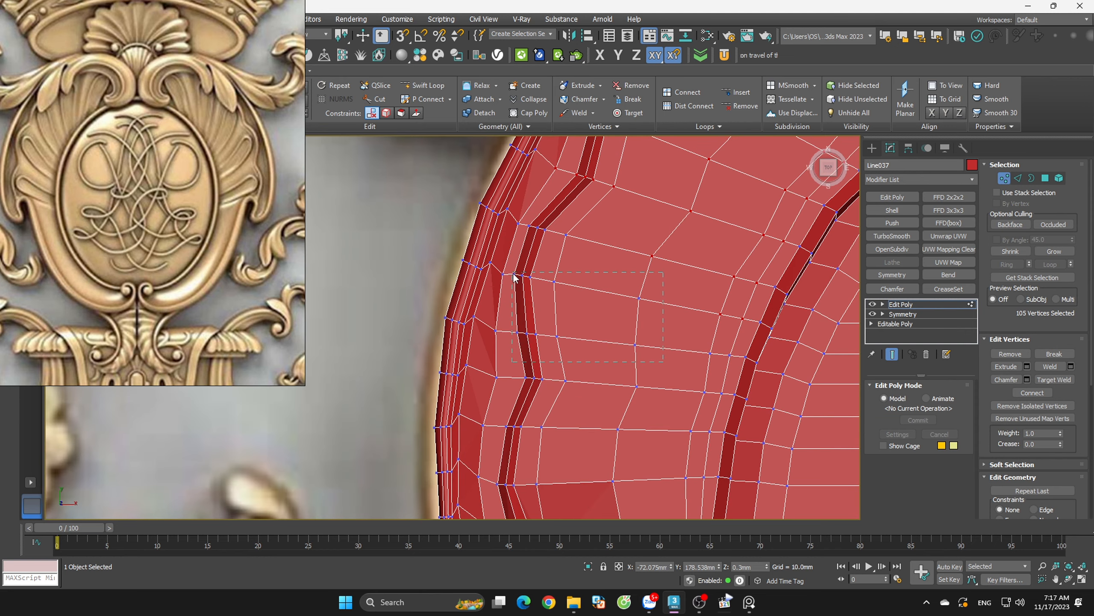
pyautogui.keyDown('ctrl'); pyautogui.moveTo(502, 263); pyautogui.dragTo(501, 263); pyautogui.keyUp('ctrl')
pyautogui.keyDown('ctrl'); pyautogui.moveTo(516, 208); pyautogui.dragTo(595, 275); pyautogui.keyUp('ctrl')
pyautogui.keyDown('alt'); pyautogui.moveTo(516, 199); pyautogui.dragTo(492, 211); pyautogui.keyUp('alt')
pyautogui.scroll(2, 517, 208)
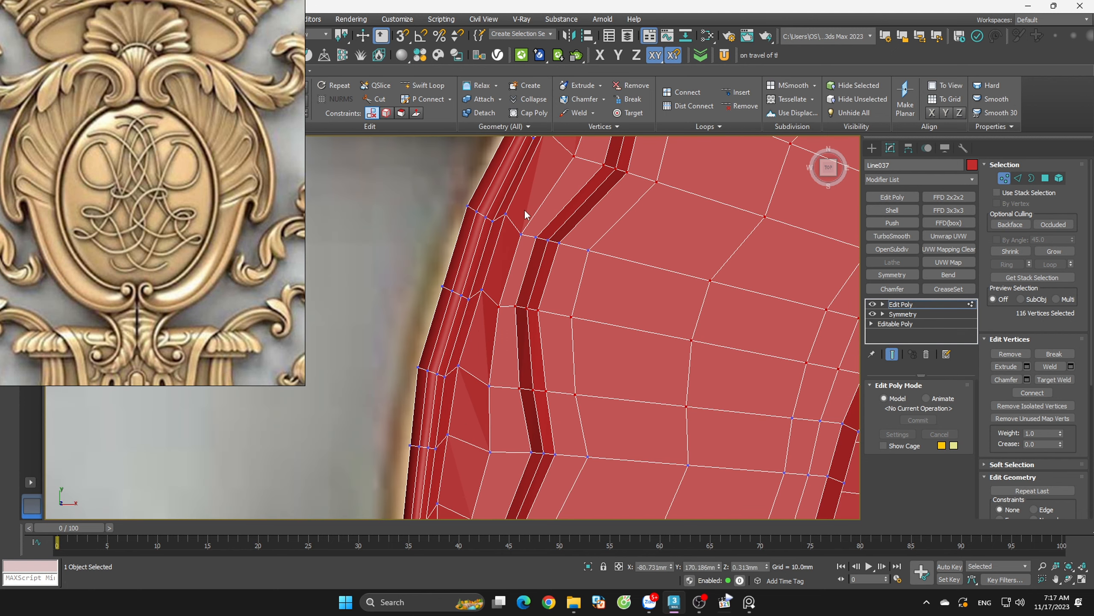
# Add the interior vertices on the frame's left side down to just above the notch, leaving out the outer edge
pyautogui.keyDown('ctrl'); pyautogui.moveTo(519, 210); pyautogui.dragTo(625, 299); pyautogui.keyUp('ctrl')
pyautogui.scroll(-3, 596, 296)
pyautogui.moveTo(596, 296); pyautogui.dragTo(591, 202, button='middle')
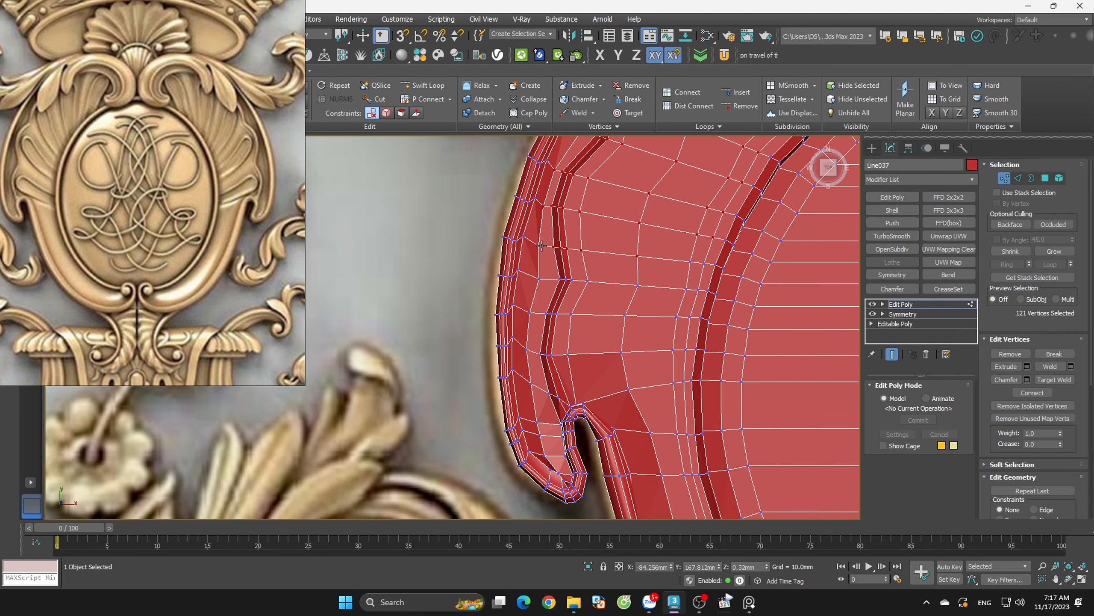
pyautogui.keyDown('ctrl'); pyautogui.moveTo(536, 233); pyautogui.dragTo(664, 332); pyautogui.keyUp('ctrl')
pyautogui.scroll(2, 664, 237)
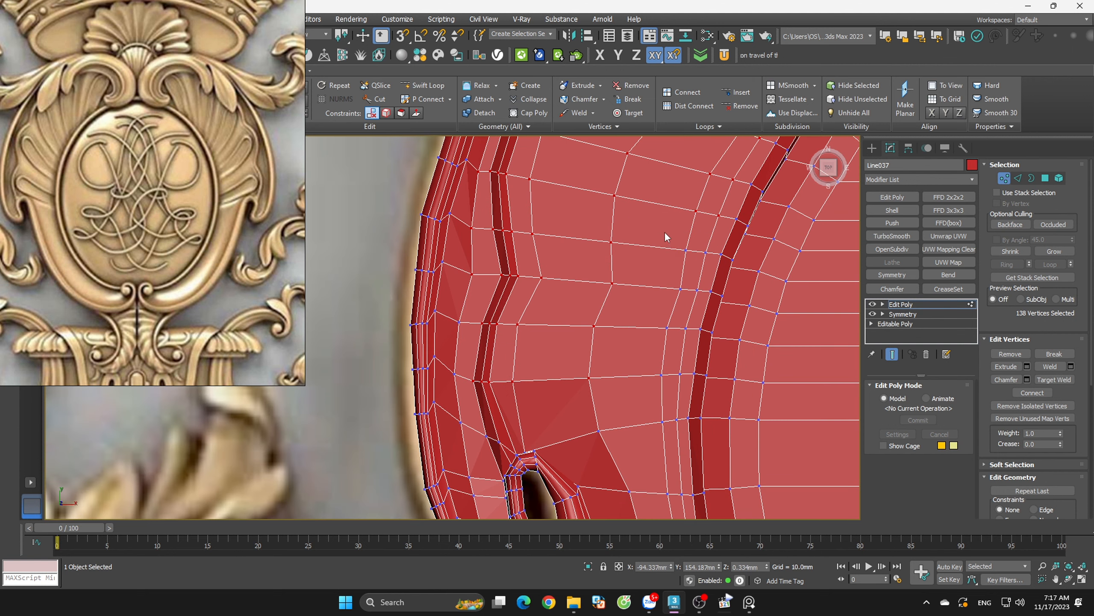
pyautogui.keyDown('ctrl'); pyautogui.moveTo(710, 282); pyautogui.dragTo(710, 281); pyautogui.keyUp('ctrl')
pyautogui.keyDown('ctrl'); pyautogui.moveTo(663, 286); pyautogui.dragTo(674, 293); pyautogui.keyUp('ctrl')
pyautogui.keyDown('ctrl'); pyautogui.click(460, 323); pyautogui.keyUp('ctrl')
# Add the interior vertices of the hooked lobe beside the notch, down to its tip
pyautogui.moveTo(467, 330); pyautogui.dragTo(466, 272, button='middle')
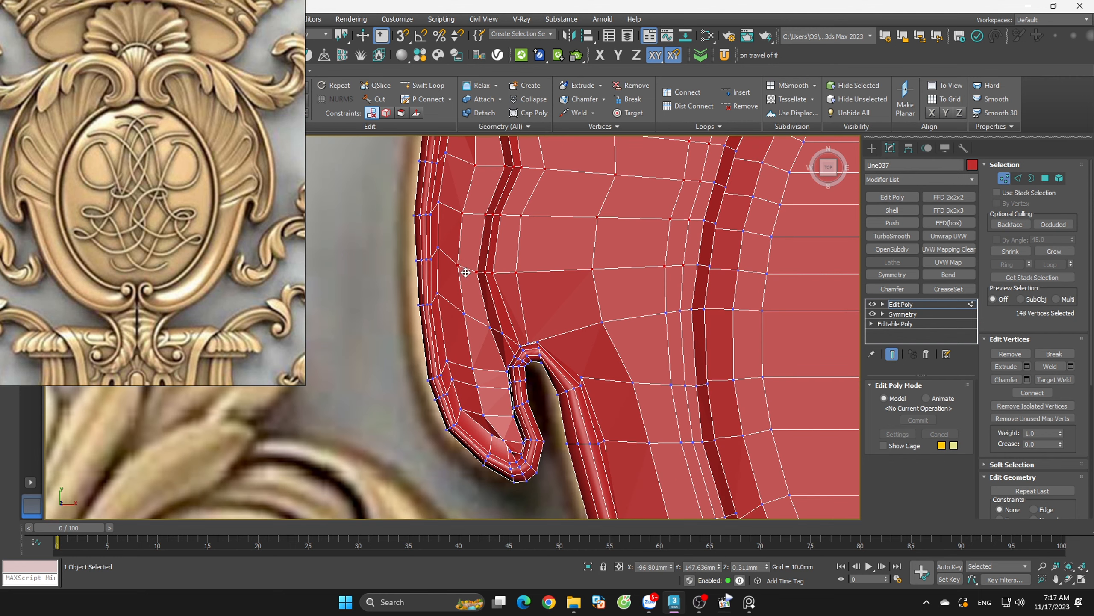
pyautogui.keyDown('ctrl'); pyautogui.moveTo(458, 298); pyautogui.dragTo(506, 414); pyautogui.keyUp('ctrl')
pyautogui.scroll(3, 475, 375)
pyautogui.moveTo(507, 414); pyautogui.dragTo(482, 336, button='middle')
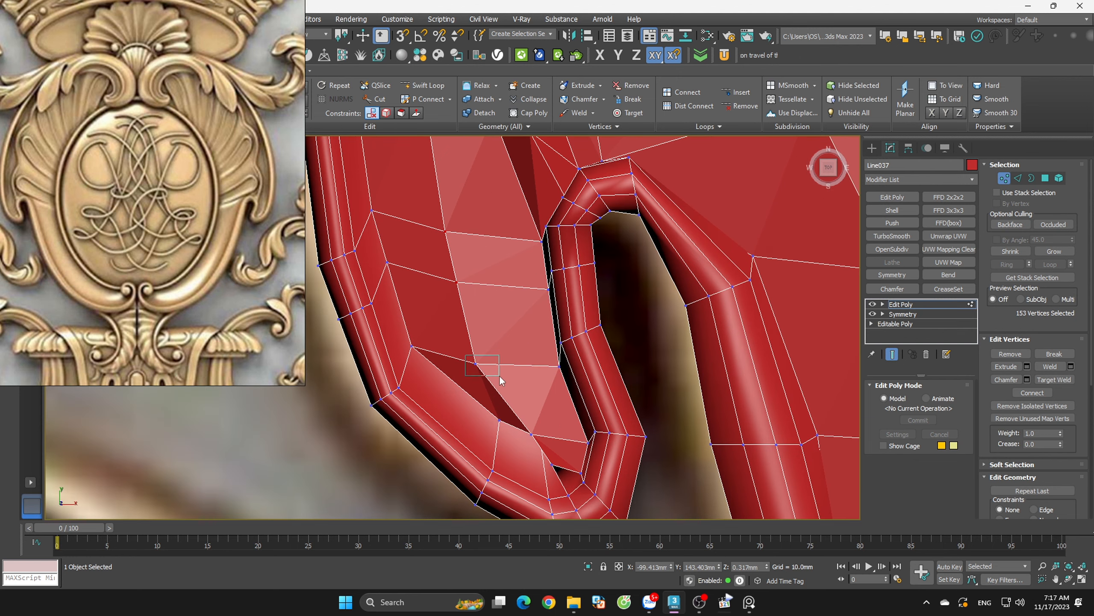
pyautogui.keyDown('ctrl'); pyautogui.moveTo(499, 375); pyautogui.dragTo(504, 374); pyautogui.keyUp('ctrl')
pyautogui.scroll(-4, 504, 374)
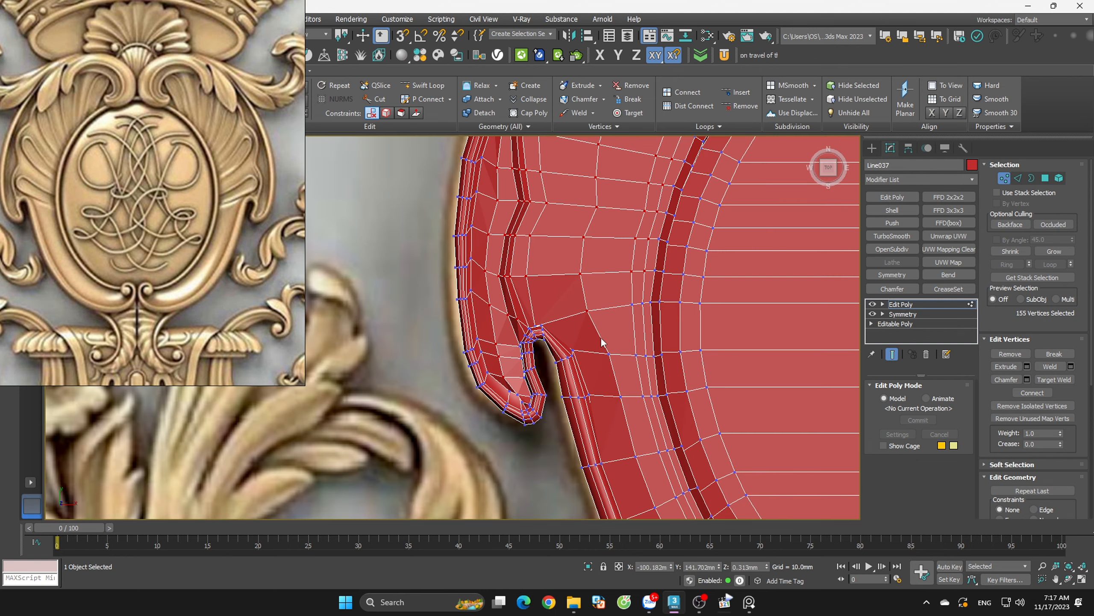
# Add the band's interior vertices from beside the notch down the lower-left side of the frame
pyautogui.moveTo(623, 386); pyautogui.dragTo(548, 262, button='middle')
pyautogui.keyDown('ctrl'); pyautogui.moveTo(557, 227); pyautogui.dragTo(556, 227); pyautogui.keyUp('ctrl')
pyautogui.moveTo(557, 227); pyautogui.dragTo(567, 265, button='middle')
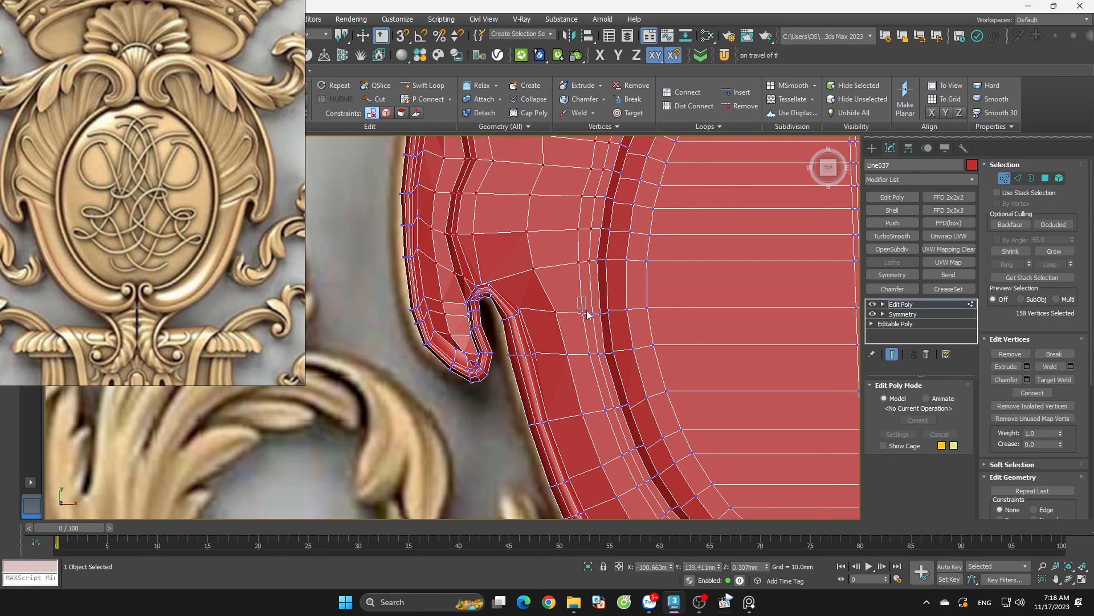
pyautogui.moveTo(593, 343); pyautogui.dragTo(533, 229, button='middle')
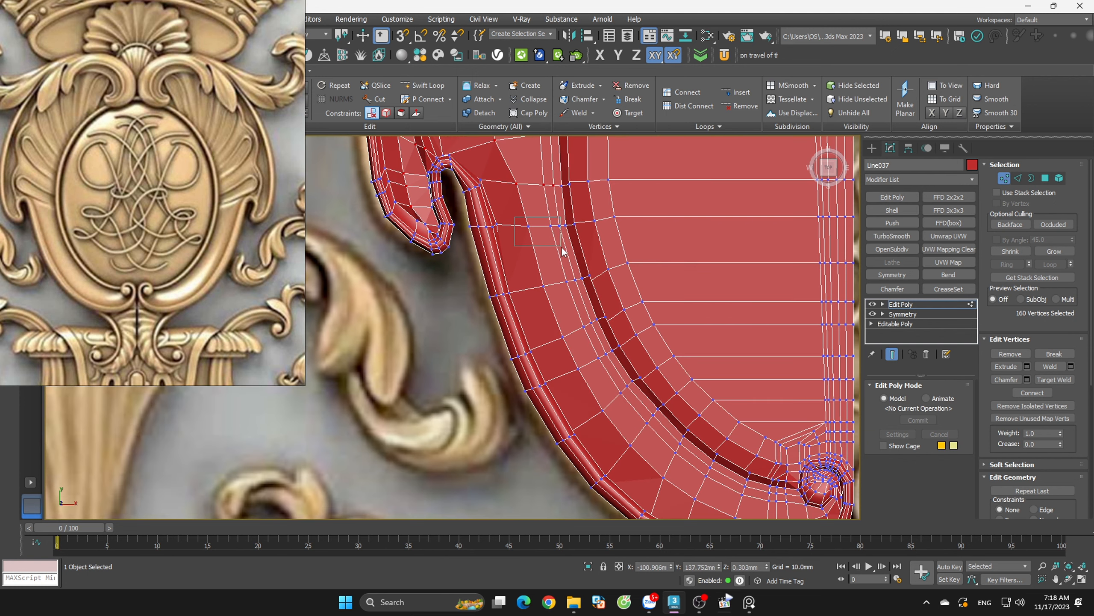
pyautogui.keyDown('ctrl'); pyautogui.moveTo(528, 306); pyautogui.dragTo(585, 280); pyautogui.keyUp('ctrl')
pyautogui.keyDown('ctrl'); pyautogui.moveTo(593, 318); pyautogui.dragTo(593, 319); pyautogui.keyUp('ctrl')
pyautogui.moveTo(593, 319); pyautogui.dragTo(560, 262, button='middle')
pyautogui.keyDown('ctrl'); pyautogui.moveTo(527, 299); pyautogui.dragTo(567, 265); pyautogui.keyUp('ctrl')
pyautogui.keyDown('ctrl'); pyautogui.moveTo(550, 334); pyautogui.dragTo(587, 299); pyautogui.keyUp('ctrl')
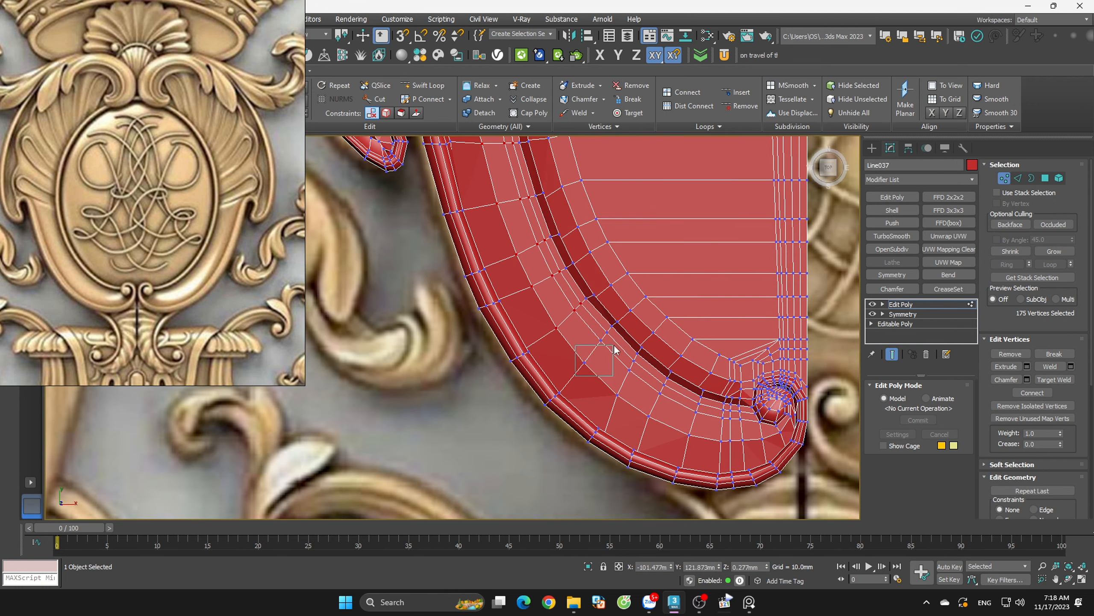
# Add the interior vertices along the frame's bottom curve up to the small scroll at the centre
pyautogui.keyDown('ctrl'); pyautogui.moveTo(615, 334); pyautogui.dragTo(615, 334); pyautogui.keyUp('ctrl')
pyautogui.keyDown('ctrl'); pyautogui.moveTo(608, 404); pyautogui.dragTo(644, 357); pyautogui.keyUp('ctrl')
pyautogui.keyDown('ctrl'); pyautogui.moveTo(635, 427); pyautogui.dragTo(678, 384); pyautogui.keyUp('ctrl')
pyautogui.keyDown('ctrl'); pyautogui.moveTo(681, 443); pyautogui.dragTo(722, 399); pyautogui.keyUp('ctrl')
pyautogui.scroll(3, 722, 399)
pyautogui.keyDown('ctrl'); pyautogui.moveTo(678, 482); pyautogui.dragTo(741, 402); pyautogui.keyUp('ctrl')
pyautogui.scroll(-4, 751, 431)
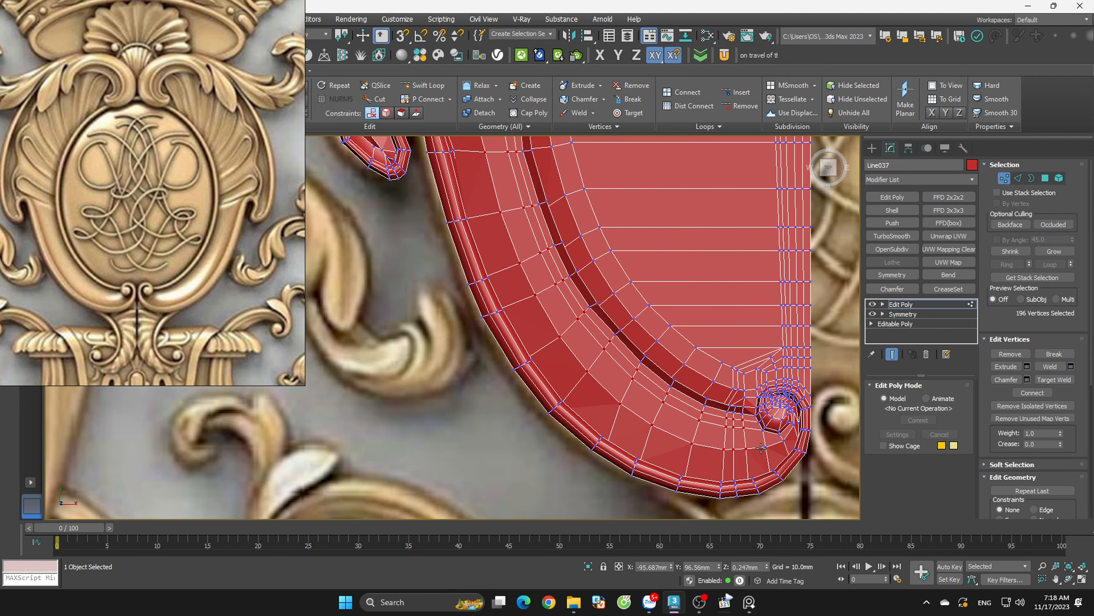
pyautogui.scroll(4, 760, 460)
pyautogui.scroll(2, 794, 442)
pyautogui.keyDown('ctrl'); pyautogui.moveTo(771, 444); pyautogui.dragTo(788, 440); pyautogui.keyUp('ctrl')
pyautogui.scroll(-2, 803, 423)
pyautogui.scroll(2, 811, 417)
pyautogui.scroll(-5, 802, 411)
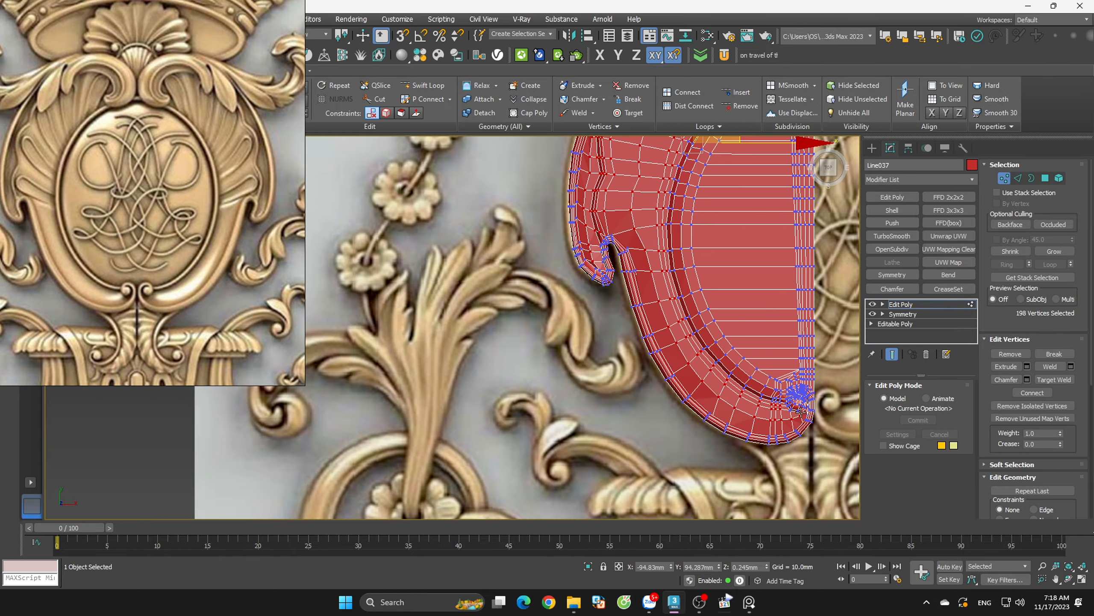
# Try lowering the selected band vertices along Z in an angled view
pyautogui.keyDown('alt'); pyautogui.moveTo(801, 411); pyautogui.dragTo(612, 259, button='middle'); pyautogui.keyUp('alt')
pyautogui.scroll(5, 611, 259)
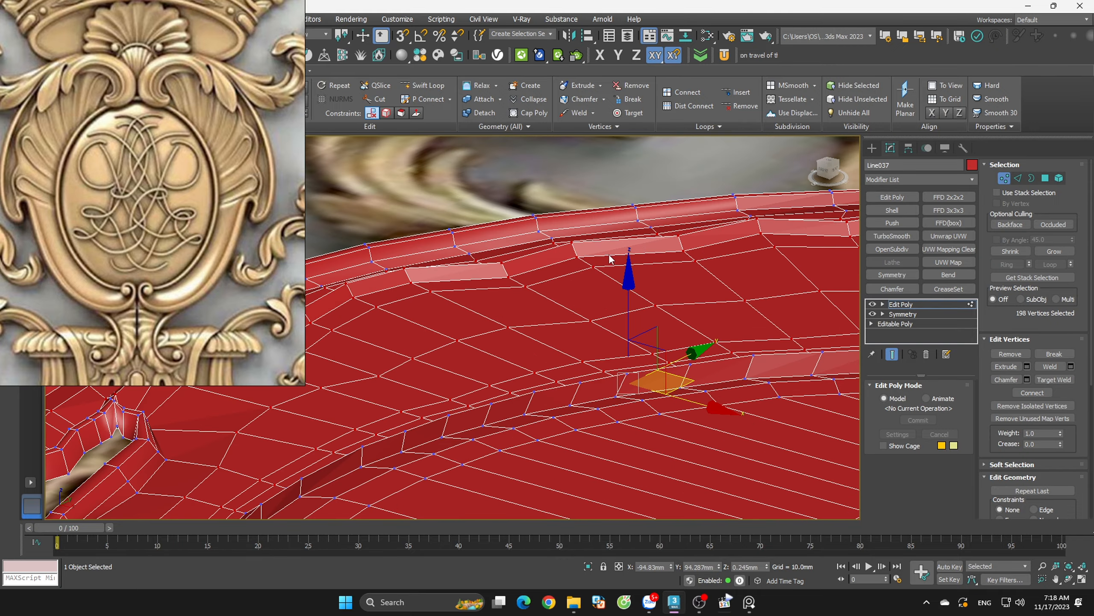
pyautogui.scroll(-2, 624, 267)
pyautogui.scroll(-5, 621, 280)
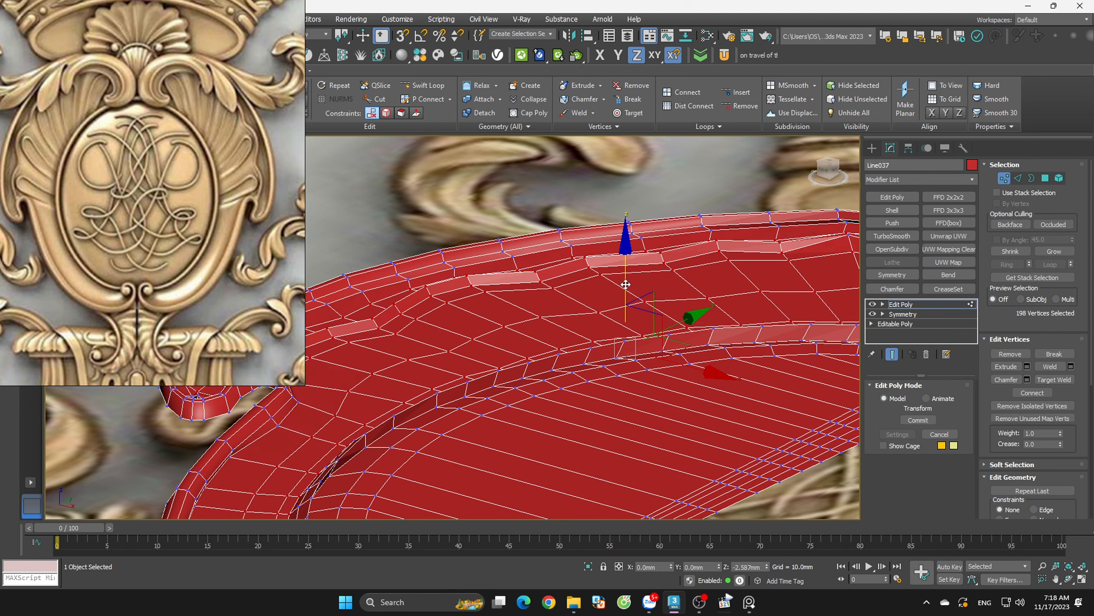
pyautogui.scroll(3, 568, 311)
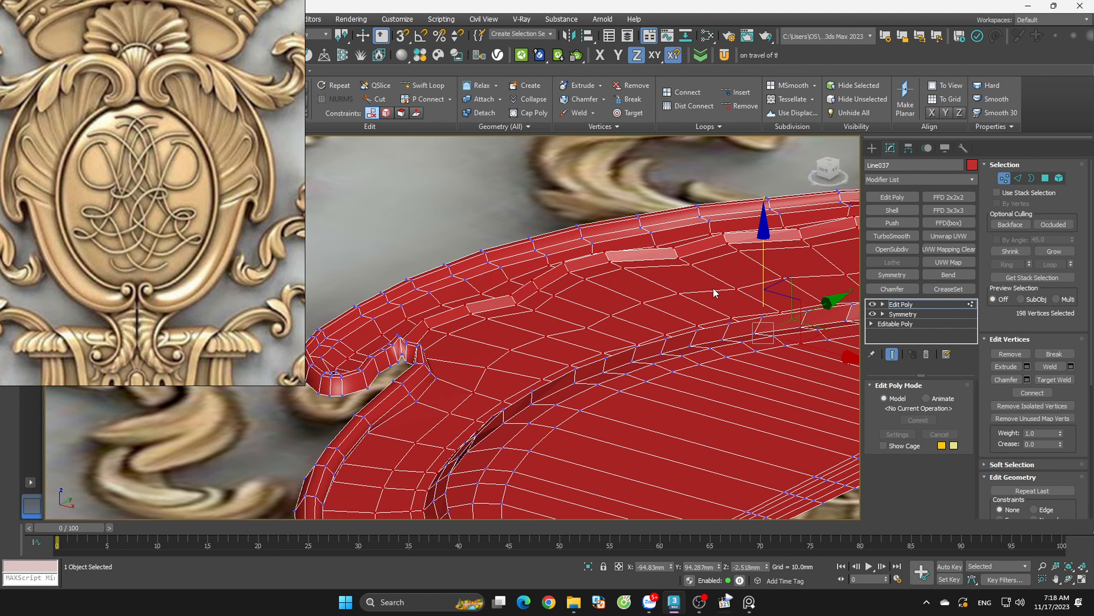
pyautogui.moveTo(713, 288); pyautogui.dragTo(725, 284)
# Inspect the notch area, and lower the selected band vertices along Z to about -3.41 mm
pyautogui.scroll(-5, 420, 322)
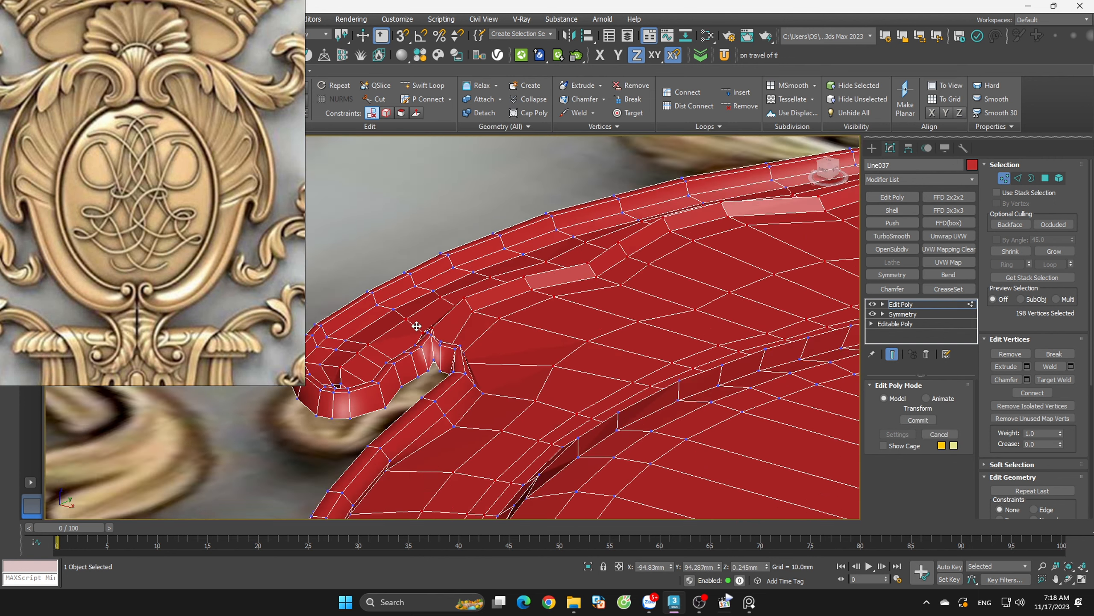
pyautogui.scroll(6, 522, 392)
pyautogui.scroll(5, 424, 343)
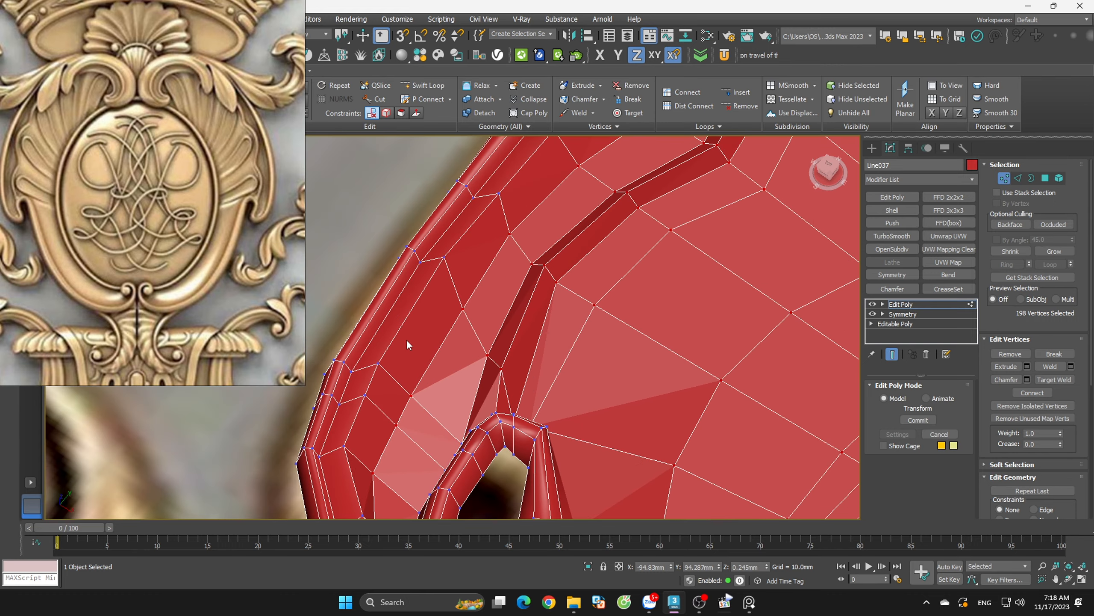
pyautogui.scroll(-7, 521, 292)
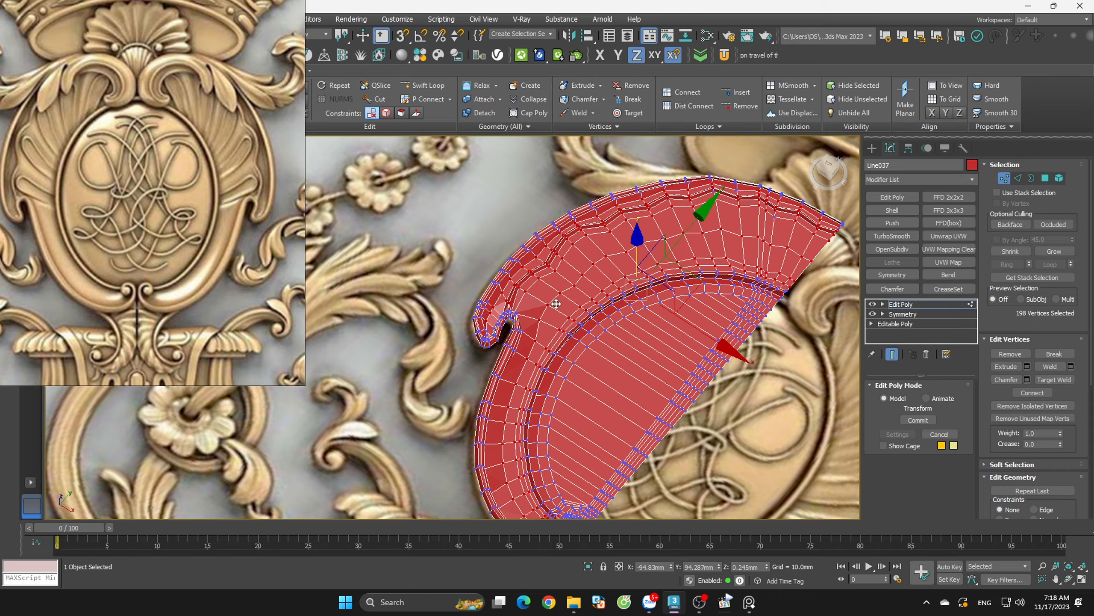
pyautogui.keyDown('alt'); pyautogui.moveTo(555, 304); pyautogui.dragTo(580, 250, button='middle'); pyautogui.keyUp('alt')
pyautogui.scroll(4, 579, 250)
pyautogui.moveTo(612, 246); pyautogui.dragTo(611, 255)
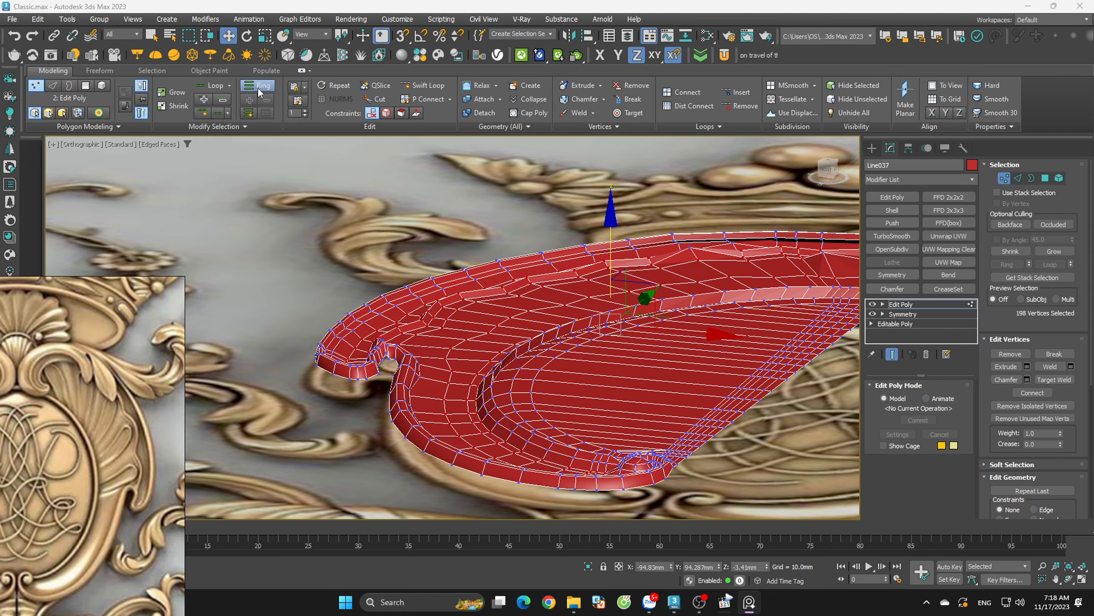
# Repeatedly shrink the vertex selection and lower the remaining vertices along Z, first to about -6.14 mm and finally to about -9.3 mm
pyautogui.click(168, 108)
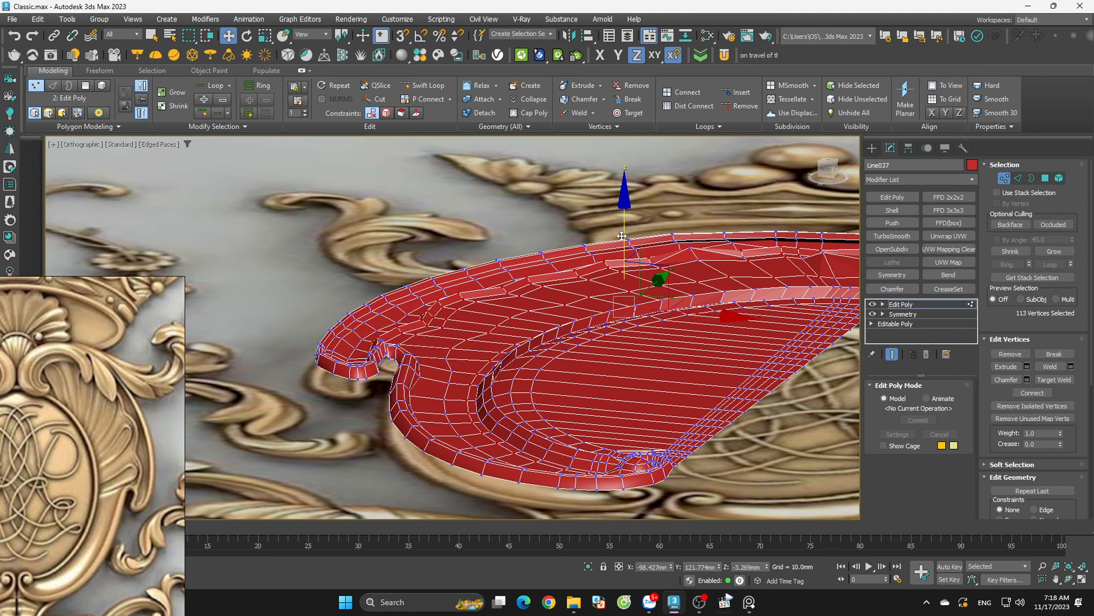
pyautogui.moveTo(623, 236); pyautogui.dragTo(622, 243)
pyautogui.click(175, 106)
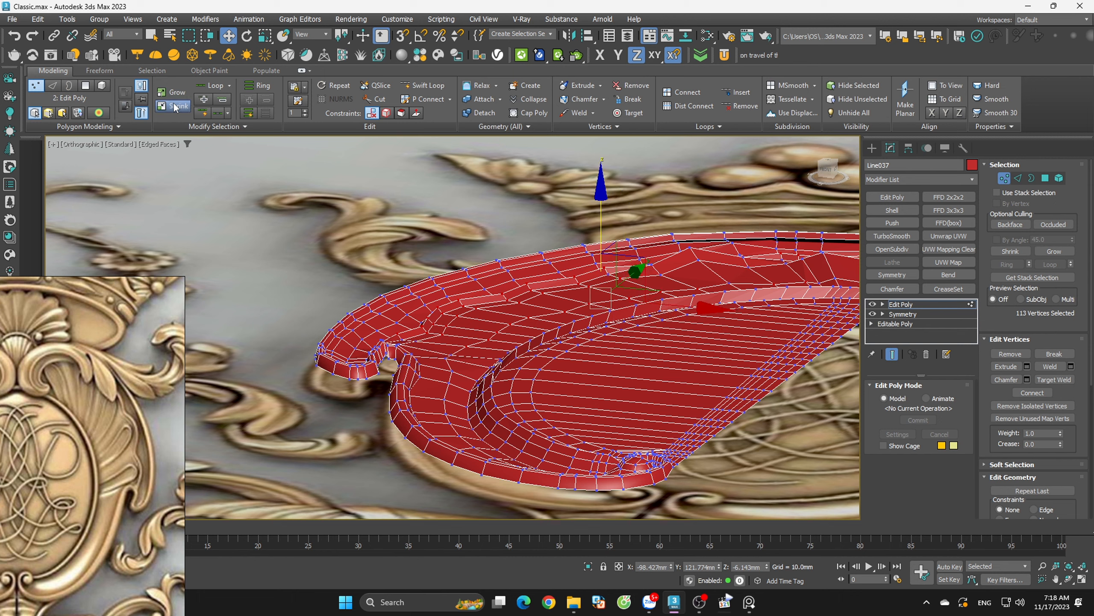
pyautogui.click(177, 107)
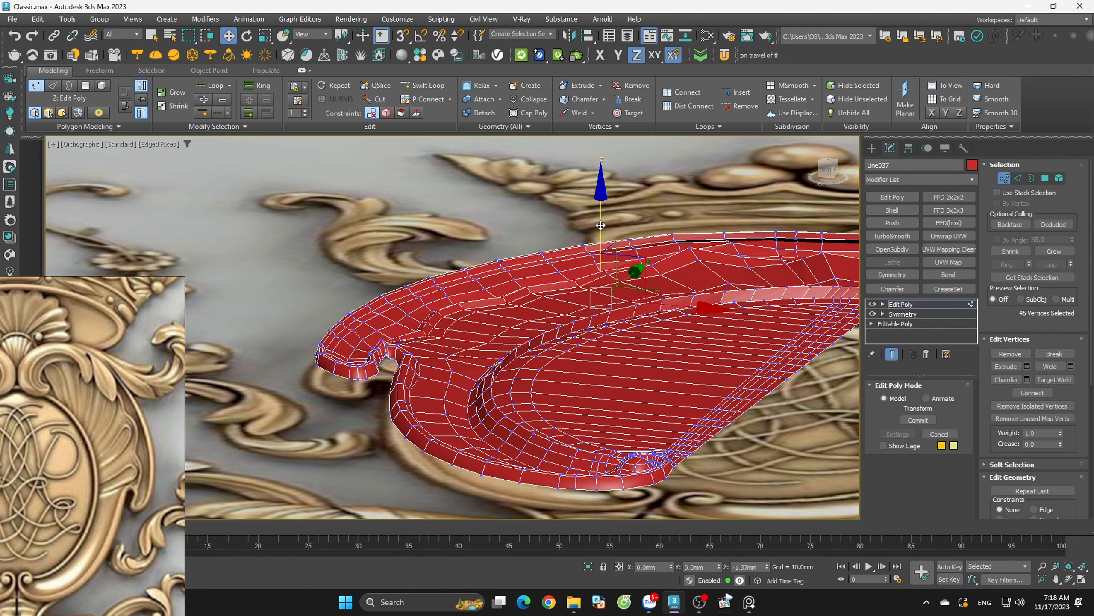
pyautogui.click(179, 109)
pyautogui.moveTo(492, 227); pyautogui.dragTo(492, 233)
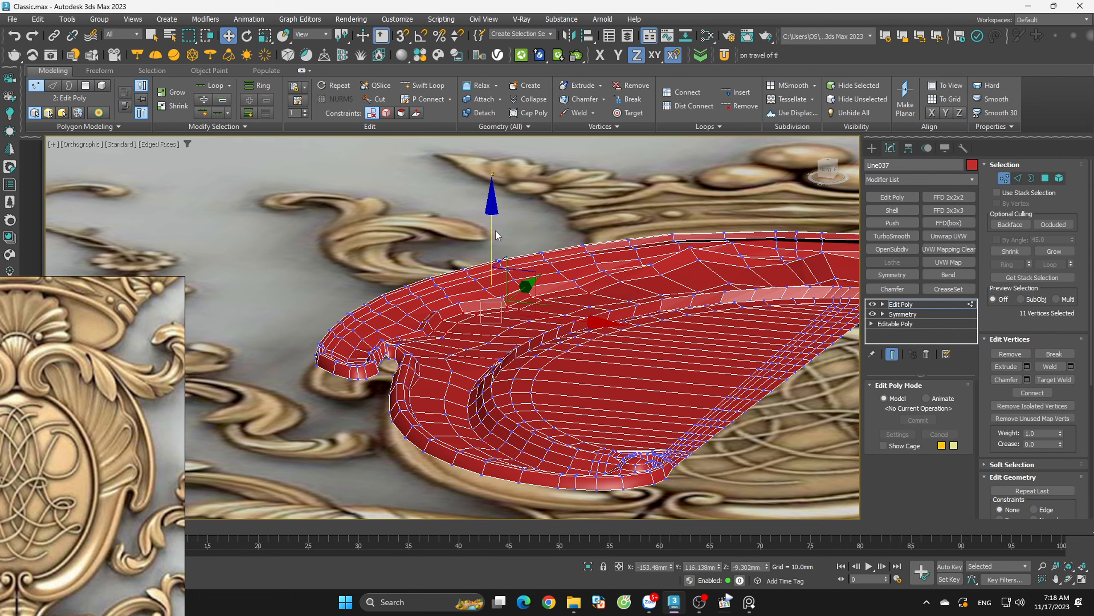
# Select the edge loop just inside the frame's outer rim and lower it along Z to about -4.56 mm
pyautogui.scroll(3, 544, 235)
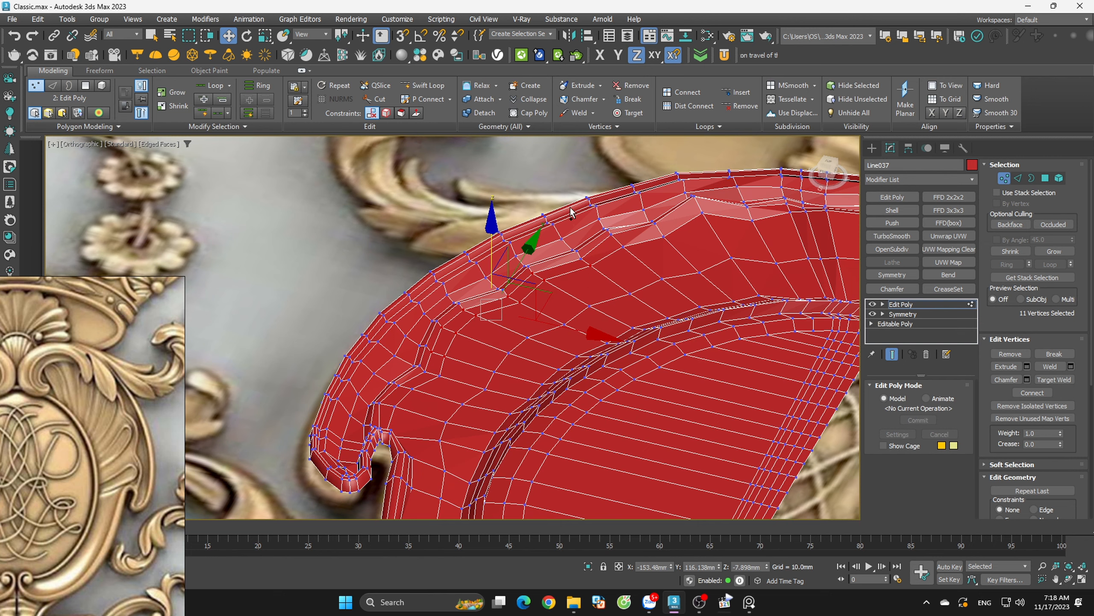
pyautogui.press('2')
pyautogui.scroll(3, 383, 345)
pyautogui.press('2')
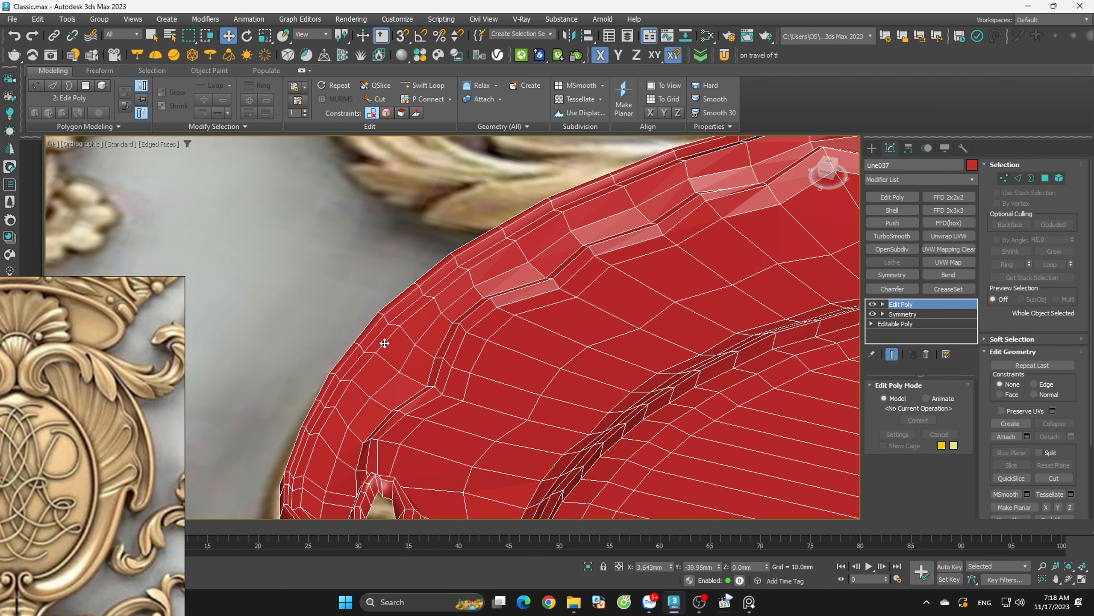
pyautogui.press('2')
pyautogui.doubleClick(385, 342)
pyautogui.scroll(-5, 461, 336)
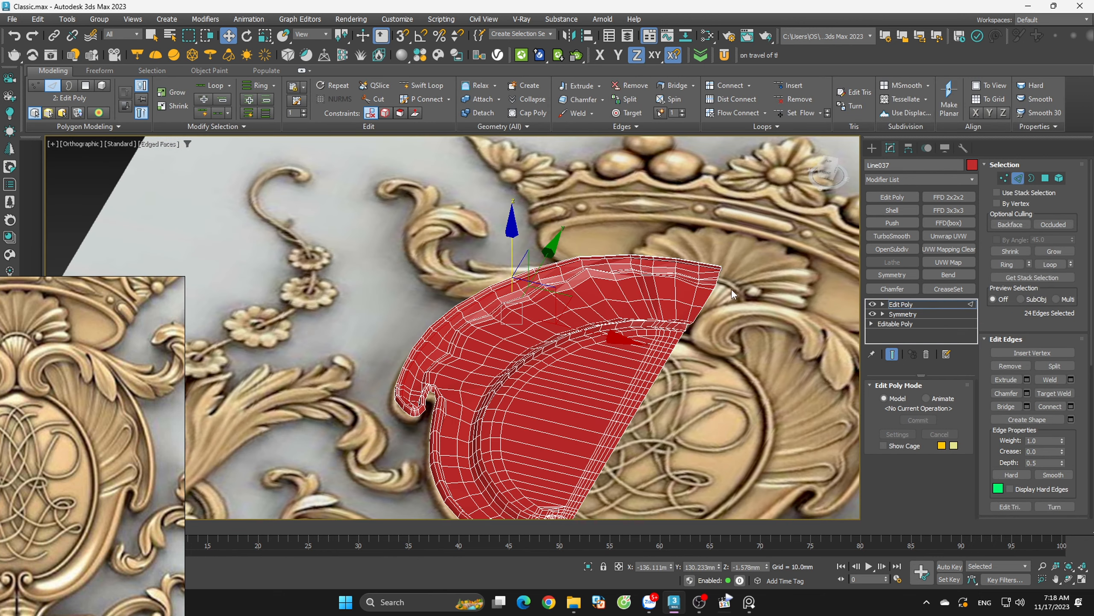
pyautogui.scroll(5, 708, 266)
pyautogui.scroll(-3, 731, 265)
pyautogui.press('t')
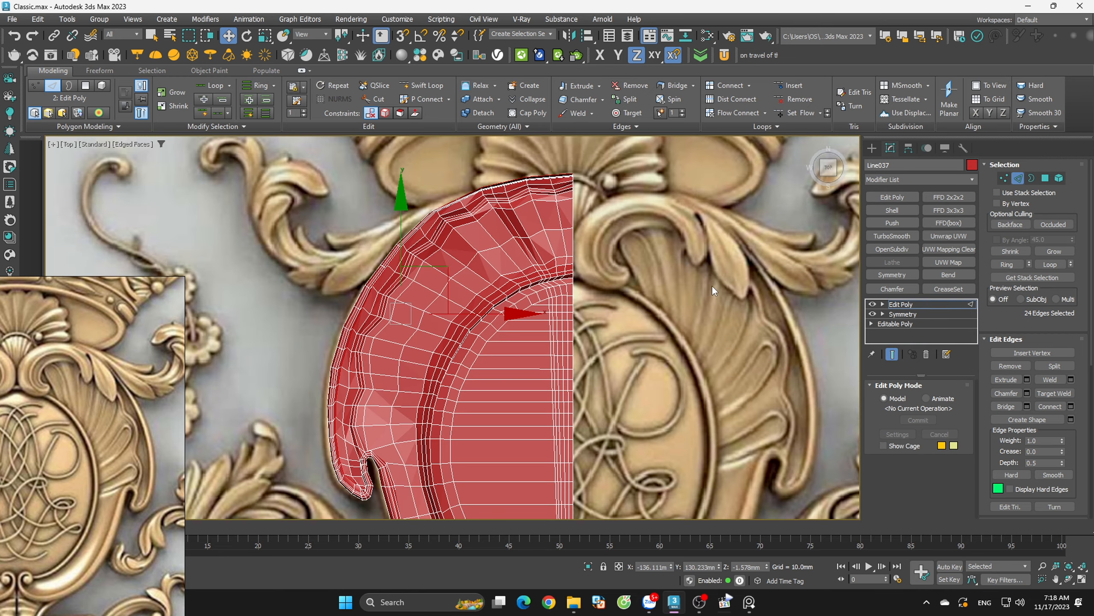
pyautogui.scroll(6, 516, 203)
pyautogui.scroll(-5, 539, 205)
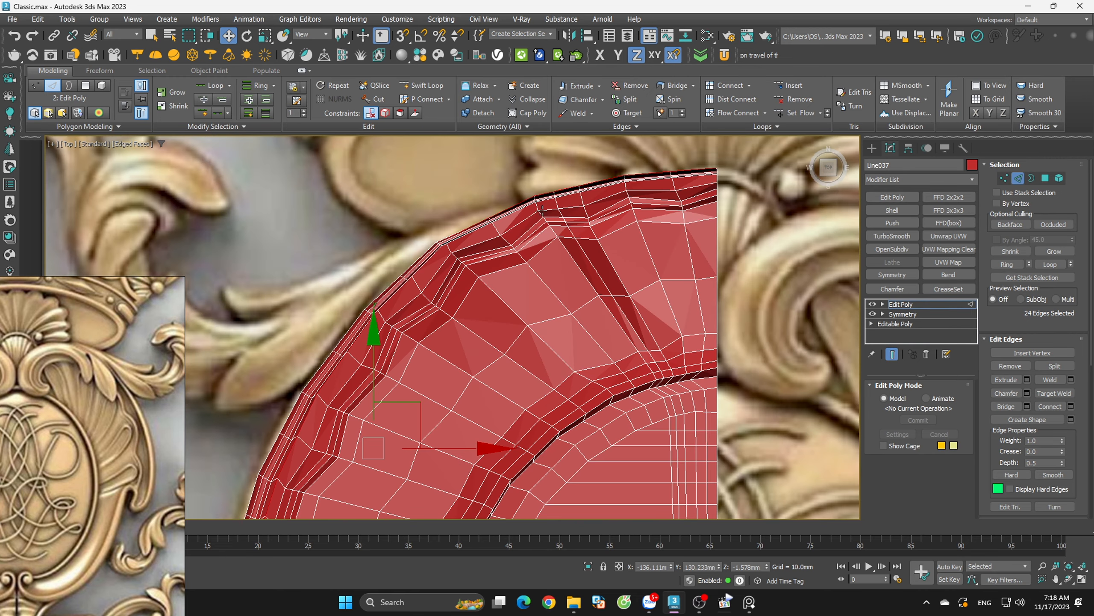
pyautogui.scroll(3, 540, 216)
pyautogui.keyDown('alt'); pyautogui.moveTo(454, 308); pyautogui.dragTo(435, 322, button='middle'); pyautogui.keyUp('alt')
pyautogui.moveTo(426, 324); pyautogui.dragTo(428, 338)
pyautogui.press('t')
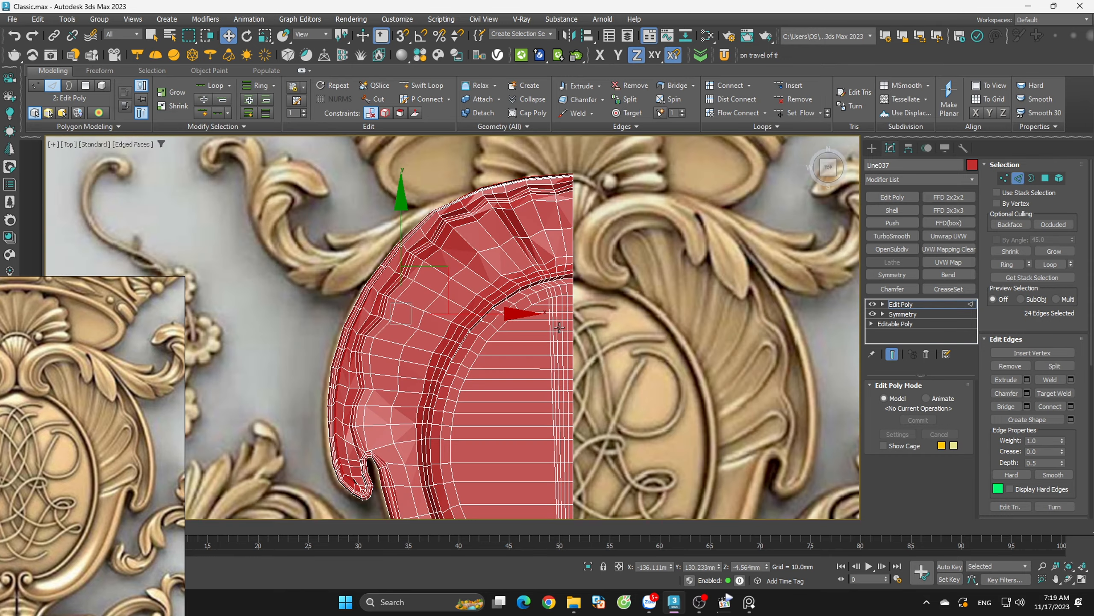
# Reduce the rim loop selection to its lower side edges and shift them about -1.91 mm in X and 0.41 mm in Y
pyautogui.keyDown('alt'); pyautogui.moveTo(601, 159); pyautogui.dragTo(434, 259); pyautogui.keyUp('alt')
pyautogui.scroll(2, 401, 286)
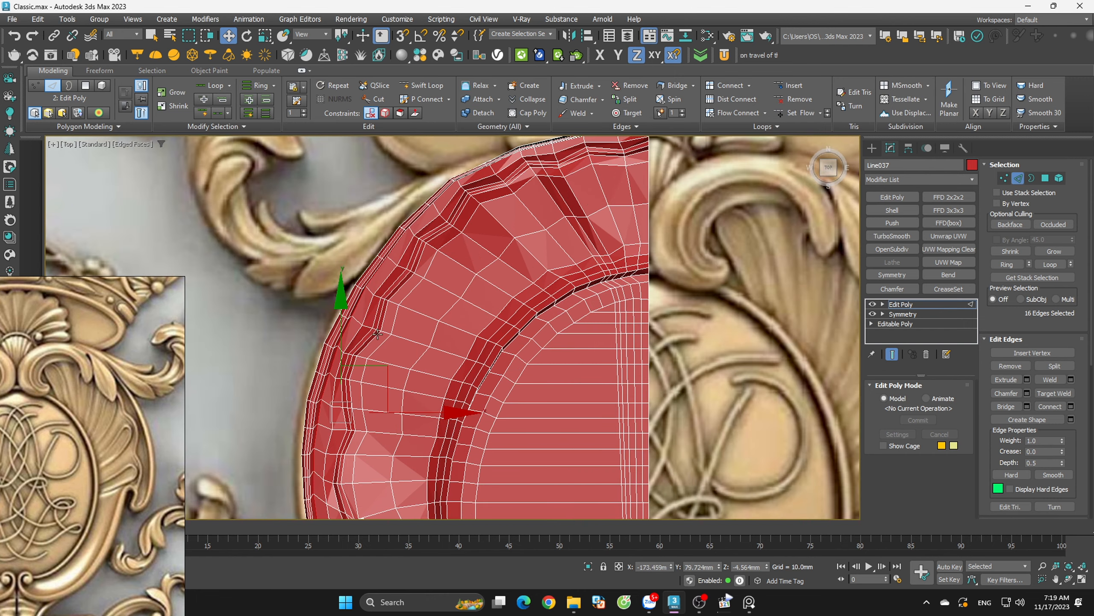
pyautogui.click(387, 373)
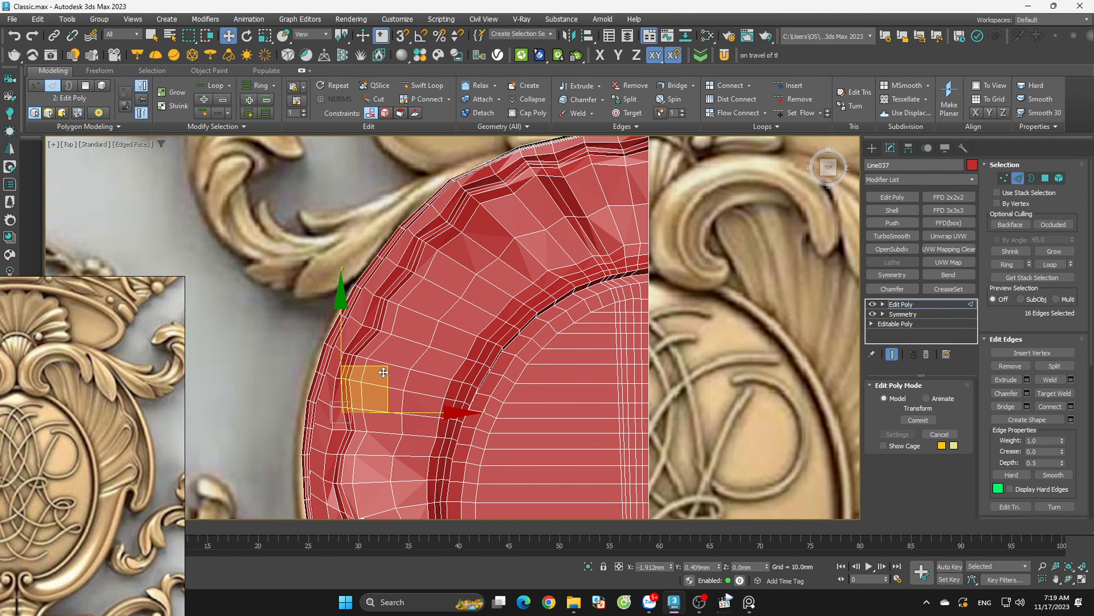
# Reselect the rim's edge loop, reduce the selection to the edges near the top centre, and nudge them slightly inward
pyautogui.keyDown('alt'); pyautogui.moveTo(387, 372); pyautogui.dragTo(373, 332, button='middle'); pyautogui.keyUp('alt')
pyautogui.scroll(5, 335, 392)
pyautogui.doubleClick(335, 396)
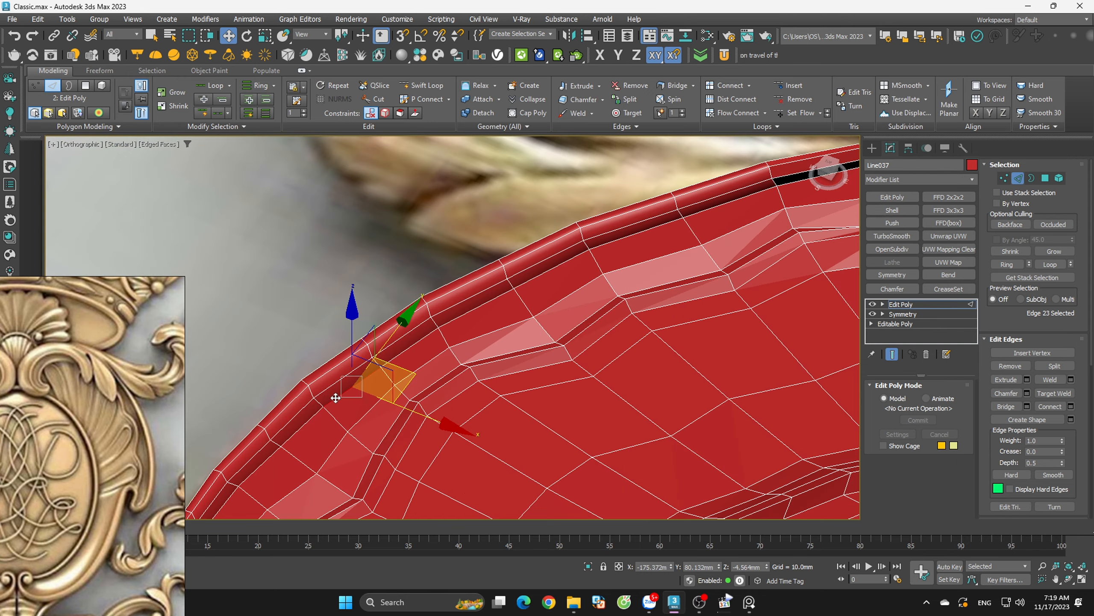
pyautogui.scroll(-8, 428, 380)
pyautogui.keyDown('alt'); pyautogui.moveTo(271, 304); pyautogui.dragTo(270, 304); pyautogui.keyUp('alt')
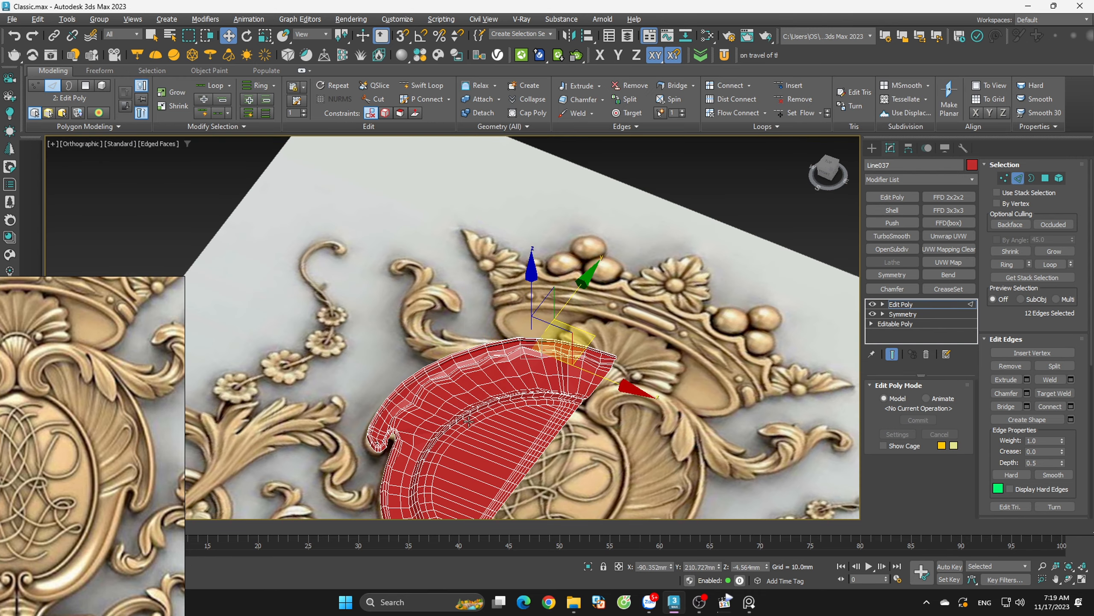
pyautogui.keyDown('alt'); pyautogui.moveTo(474, 420); pyautogui.dragTo(416, 291); pyautogui.keyUp('alt')
pyautogui.press('t')
pyautogui.press('z')
pyautogui.scroll(-3, 533, 319)
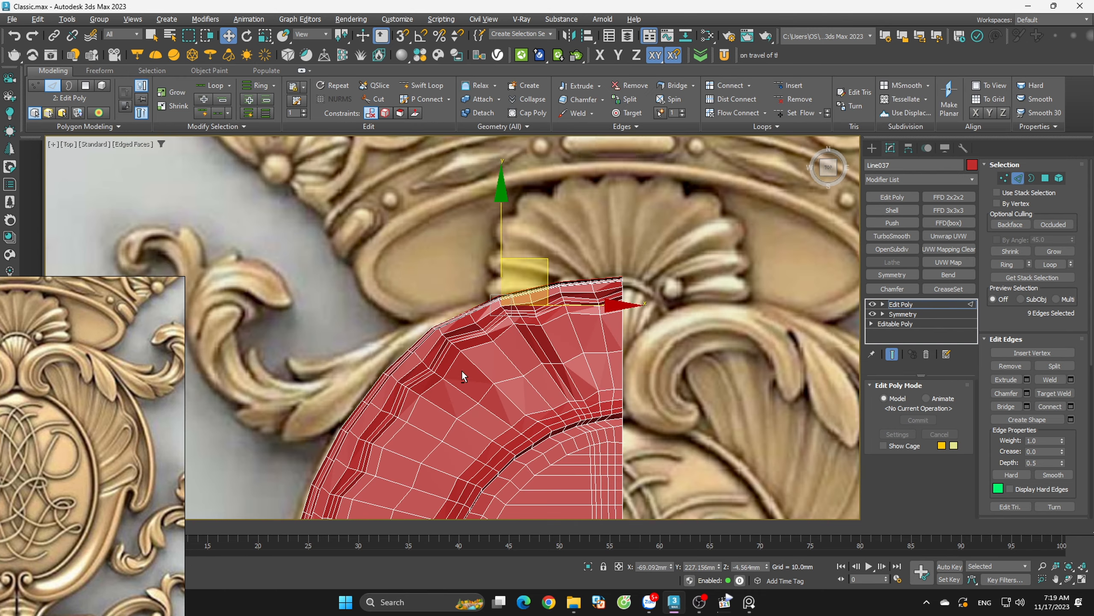
pyautogui.keyDown('alt'); pyautogui.moveTo(464, 376); pyautogui.dragTo(351, 339); pyautogui.keyUp('alt')
pyautogui.scroll(2, 590, 300)
pyautogui.moveTo(462, 232); pyautogui.dragTo(462, 240)
pyautogui.click(1018, 178)
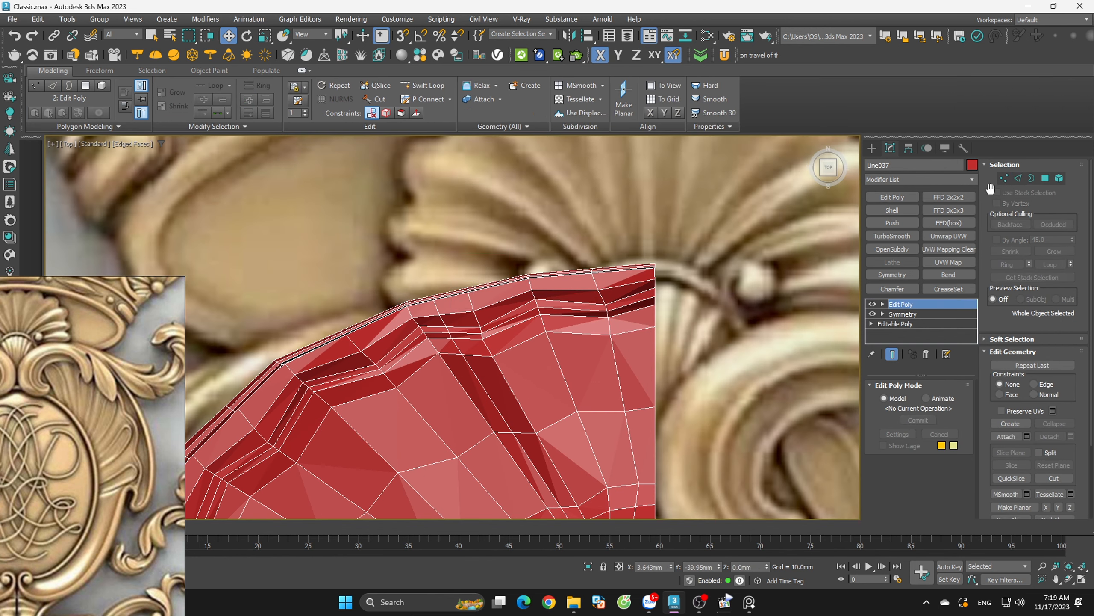
# Apply TurboSmooth to preview the upper rim and crease without edge display, and remove the modifier after inspection
pyautogui.click(892, 236)
pyautogui.press('F4')
pyautogui.scroll(-4, 619, 257)
pyautogui.keyDown('alt'); pyautogui.moveTo(619, 258); pyautogui.dragTo(590, 311, button='middle'); pyautogui.keyUp('alt')
pyautogui.scroll(6, 586, 323)
pyautogui.scroll(-4, 783, 324)
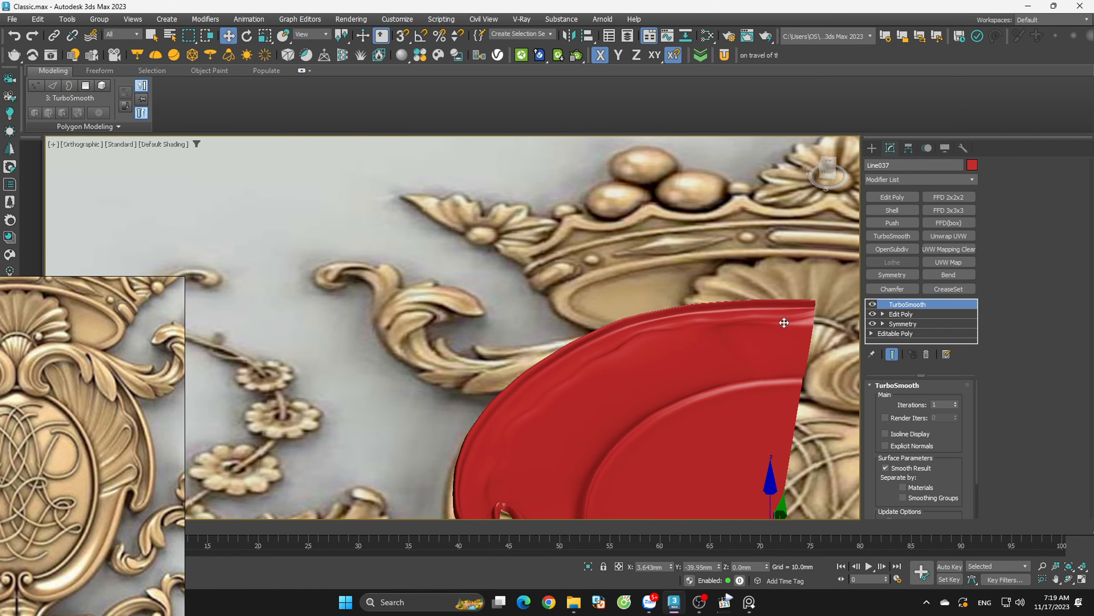
pyautogui.press('t')
pyautogui.press('z')
pyautogui.scroll(4, 478, 164)
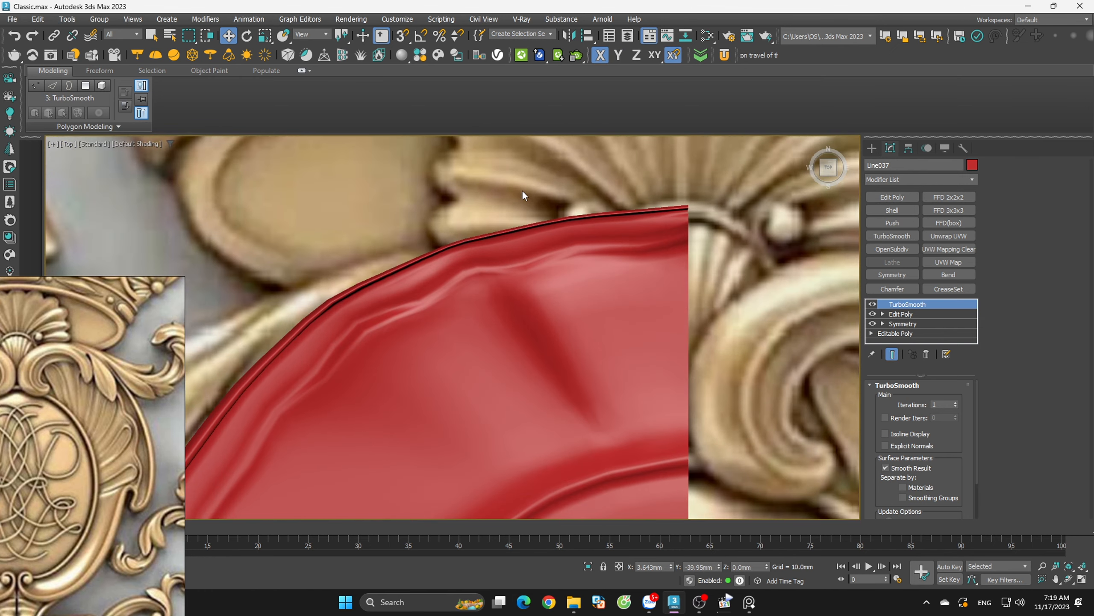
pyautogui.scroll(-2, 523, 192)
pyautogui.moveTo(546, 246)
pyautogui.keyDown('alt'); pyautogui.mouseDown(button='middle')
pyautogui.moveTo(565, 174)
pyautogui.moveTo(546, 240)
pyautogui.mouseUp(button='middle'); pyautogui.keyUp('alt')
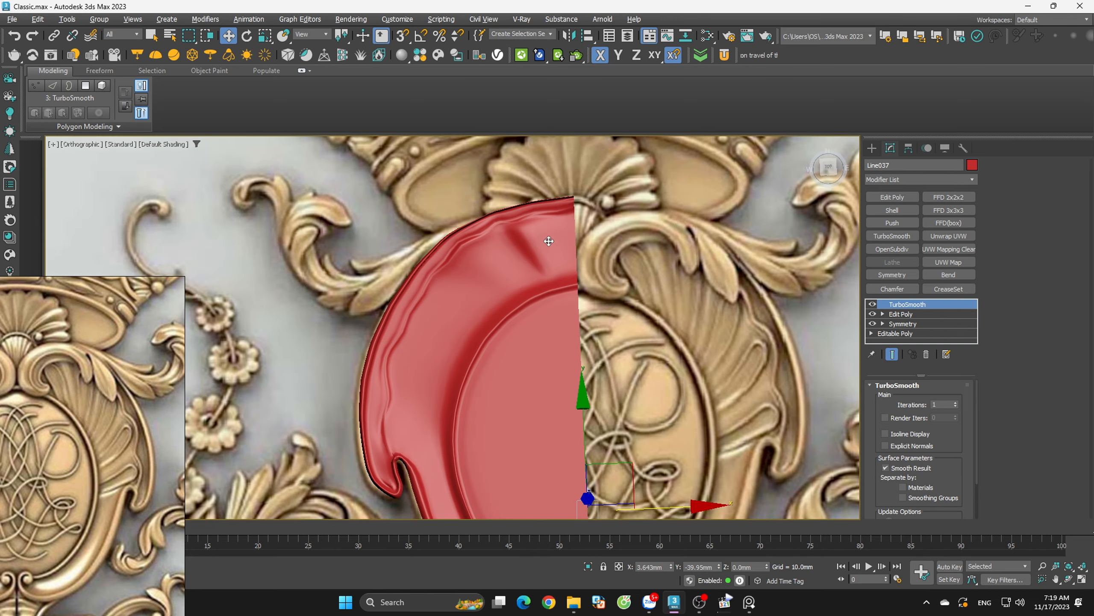
pyautogui.scroll(4, 540, 240)
pyautogui.click(926, 354)
pyautogui.press('F4')
pyautogui.scroll(5, 506, 235)
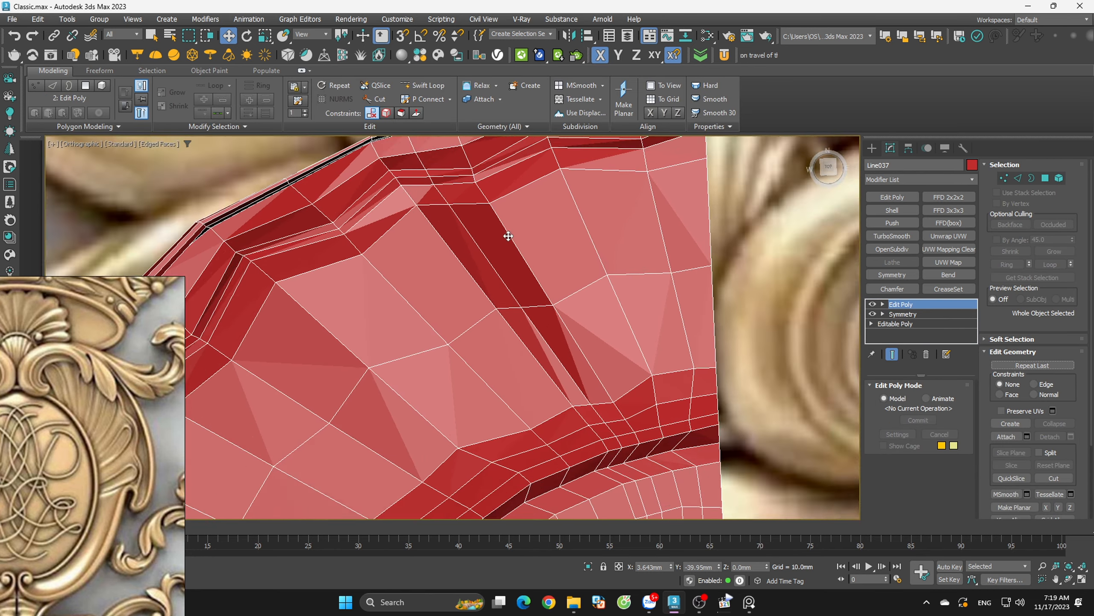
pyautogui.press('2')
pyautogui.click(482, 270)
pyautogui.doubleClick(482, 270)
pyautogui.scroll(-4, 496, 278)
pyautogui.keyDown('alt'); pyautogui.moveTo(511, 284); pyautogui.dragTo(527, 240, button='middle'); pyautogui.keyUp('alt')
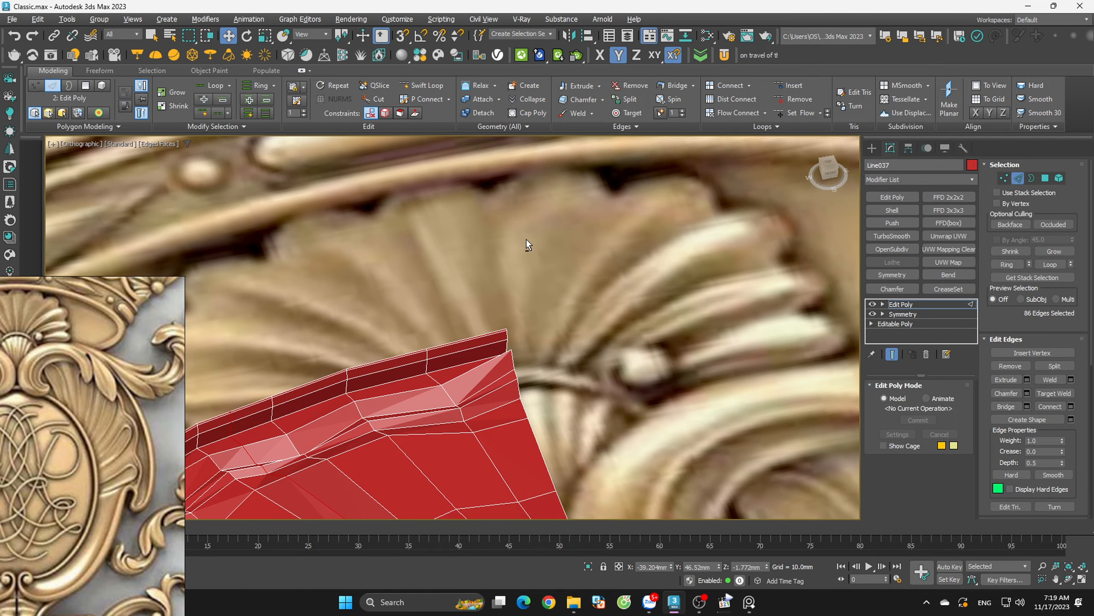
pyautogui.scroll(-2, 528, 242)
pyautogui.press('f')
pyautogui.press('t')
pyautogui.scroll(8, 546, 273)
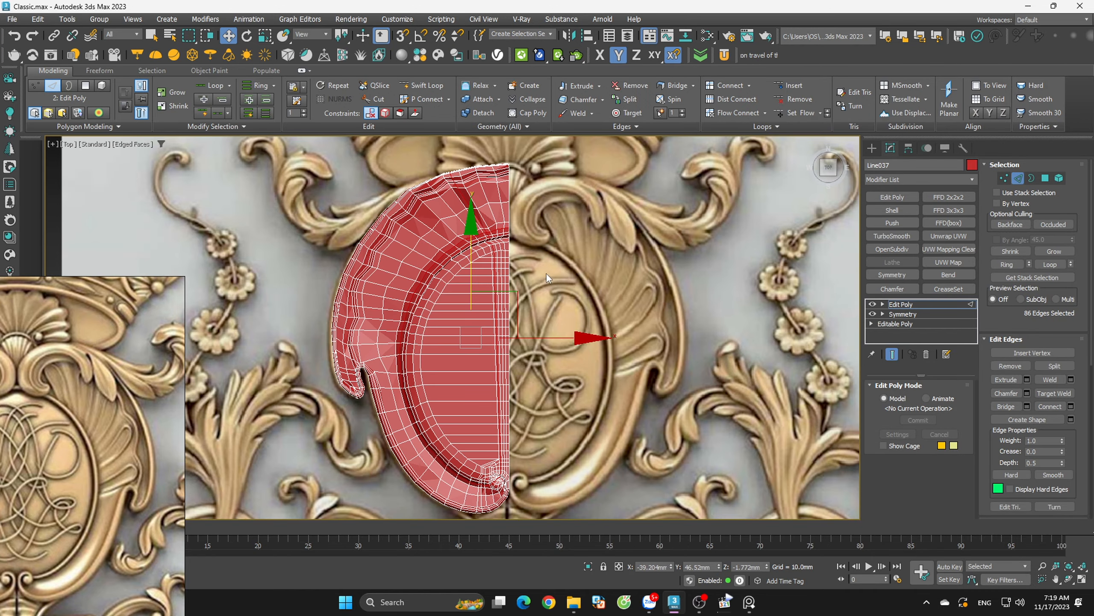
pyautogui.scroll(2, 598, 210)
pyautogui.hotkey('ctrl', 'd')
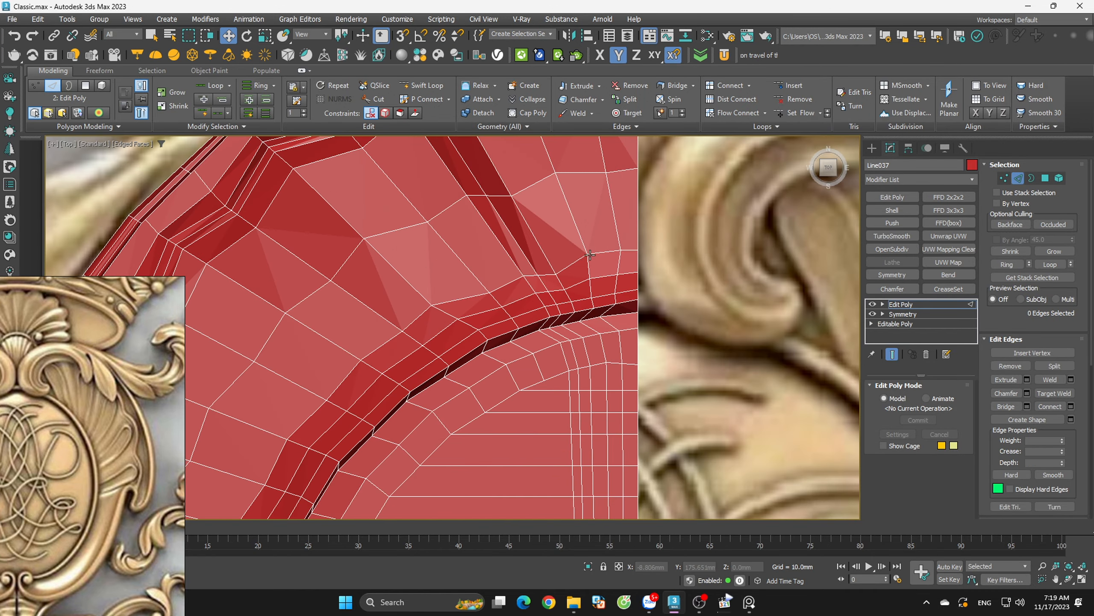
# Move the half frame aside along X to expose the reference carving, and undo the move
pyautogui.scroll(-6, 498, 222)
pyautogui.moveTo(610, 254)
pyautogui.keyDown('alt'); pyautogui.mouseDown(button='middle')
pyautogui.moveTo(602, 212)
pyautogui.moveTo(612, 248)
pyautogui.mouseUp(button='middle'); pyautogui.keyUp('alt')
pyautogui.press('t')
pyautogui.press('z')
pyautogui.click(1016, 178)
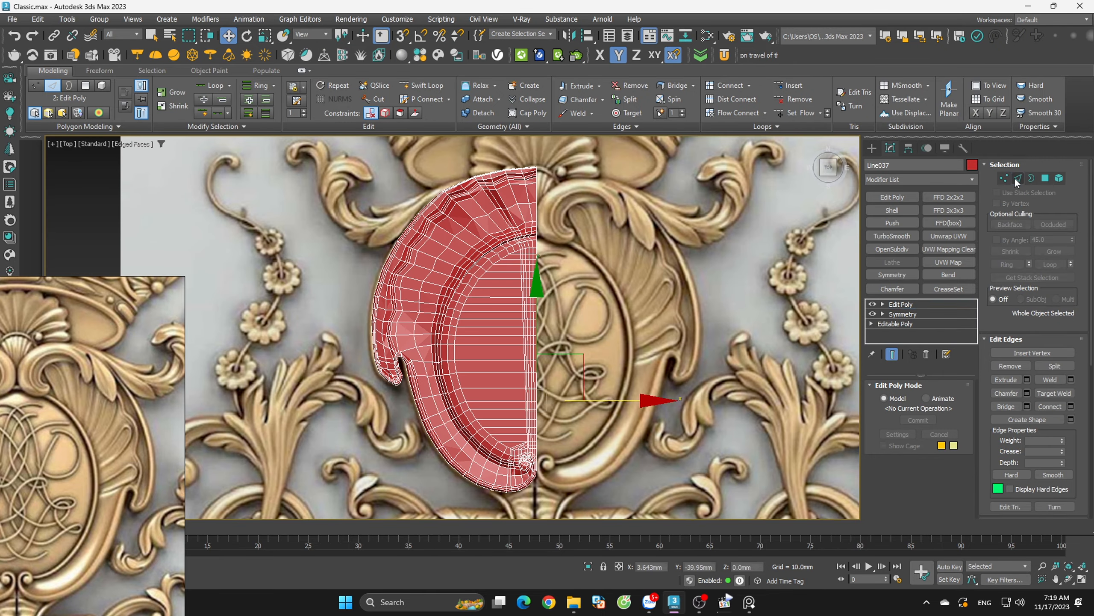
pyautogui.moveTo(582, 390); pyautogui.dragTo(205, 368)
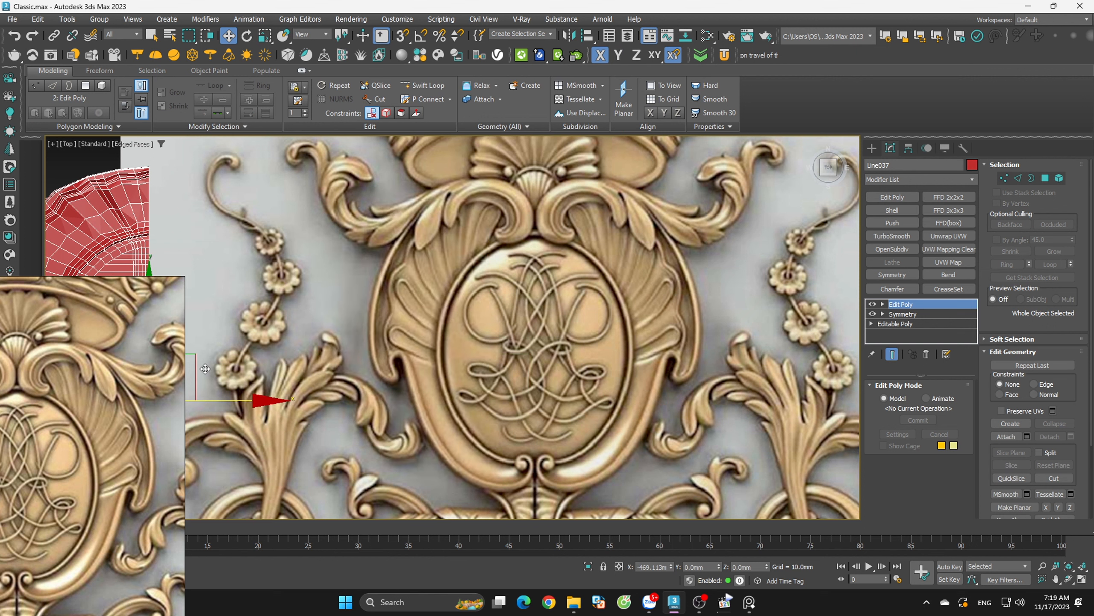
pyautogui.hotkey('ctrl', 'z')
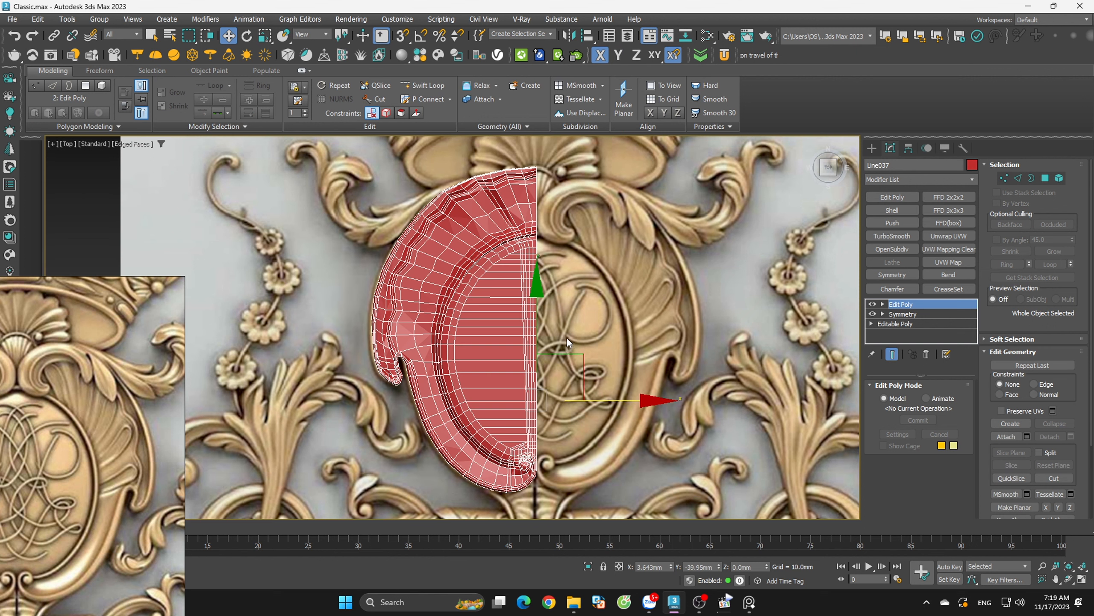
# Check the rim near the top centre with a temporary TurboSmooth, and return to the unsmoothed mesh
pyautogui.click(898, 233)
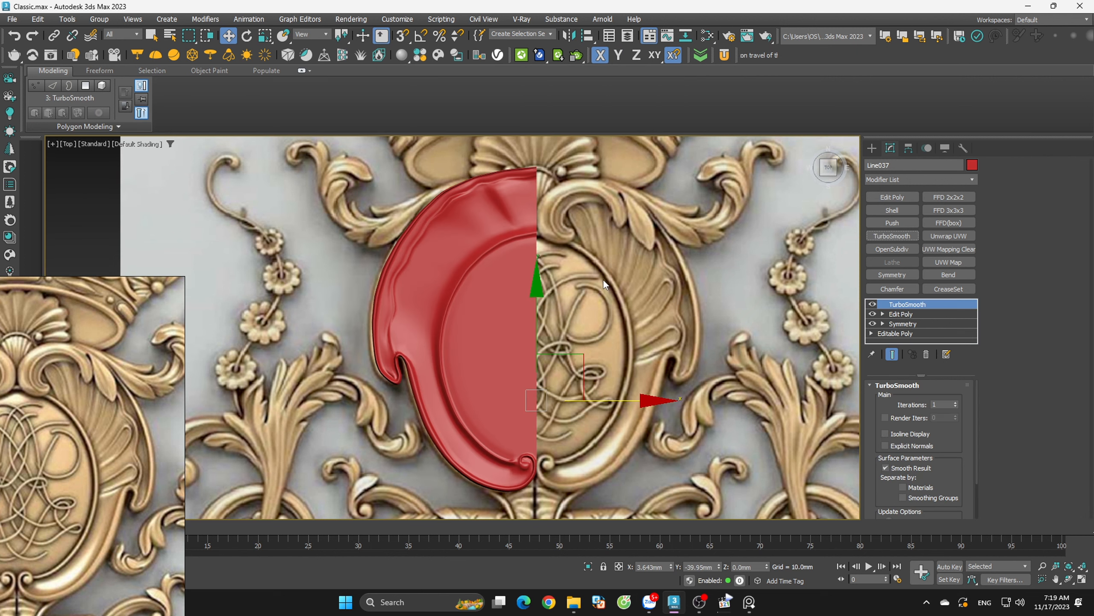
pyautogui.scroll(5, 521, 201)
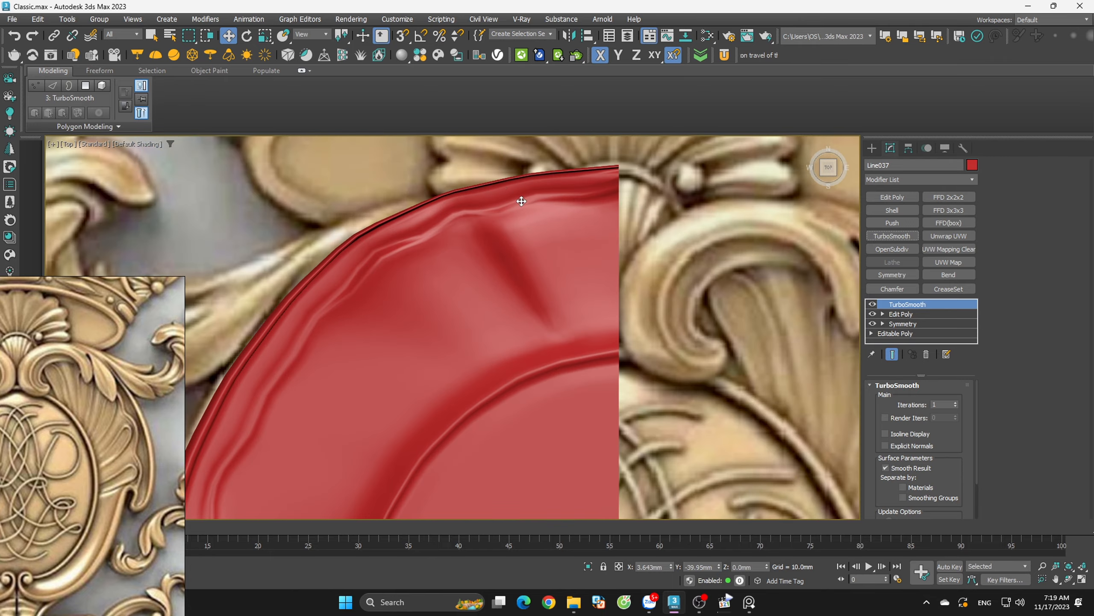
pyautogui.click(924, 357)
pyautogui.press('F4')
# Lower the single vertex at the upper end of the crease along Z to about -1.54 mm
pyautogui.scroll(4, 511, 230)
pyautogui.press('1')
pyautogui.click(499, 234)
pyautogui.keyDown('alt'); pyautogui.moveTo(498, 246); pyautogui.dragTo(493, 191, button='middle'); pyautogui.keyUp('alt')
pyautogui.moveTo(501, 175); pyautogui.dragTo(503, 181)
pyautogui.scroll(-3, 507, 212)
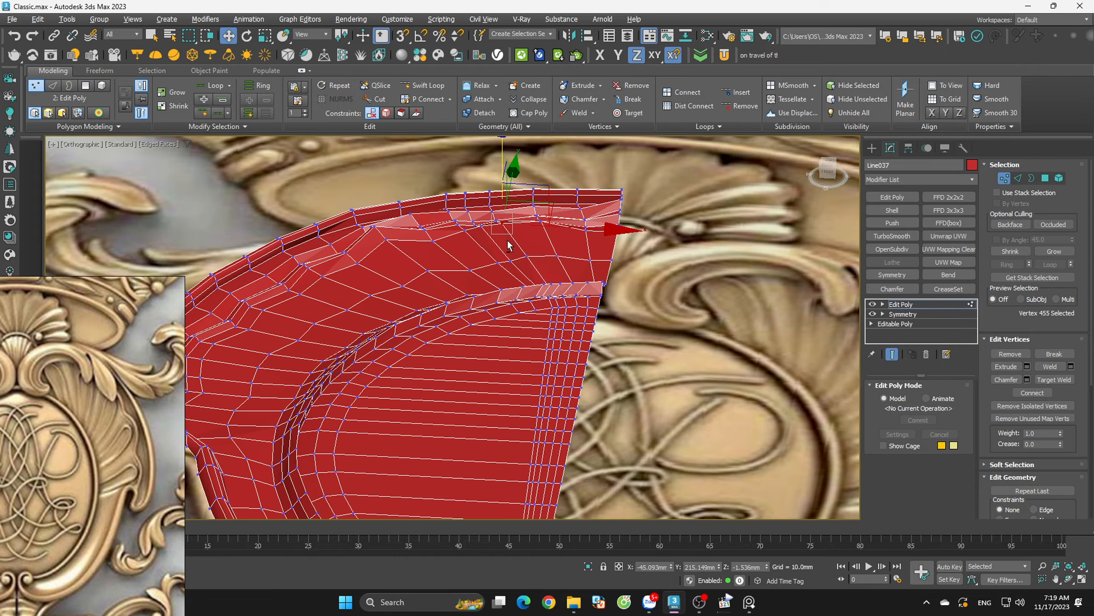
# Inspect the vertices where the crease meets the rim, and move the deepest one along Y toward the outer rim
pyautogui.keyDown('alt'); pyautogui.moveTo(507, 241); pyautogui.dragTo(539, 245, button='middle'); pyautogui.keyUp('alt')
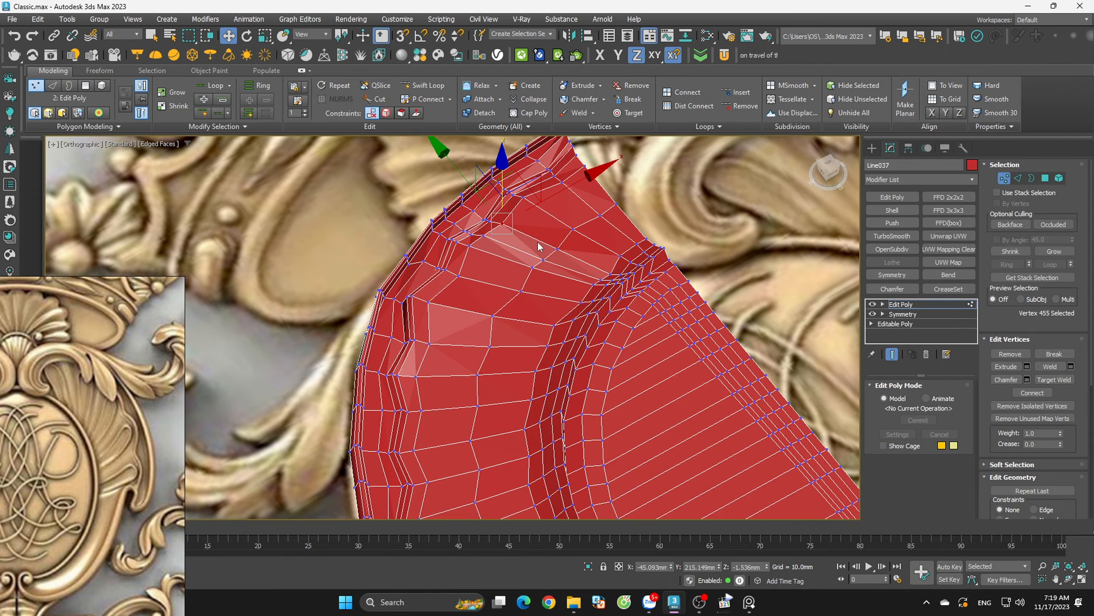
pyautogui.scroll(6, 487, 217)
pyautogui.moveTo(454, 215); pyautogui.dragTo(572, 260)
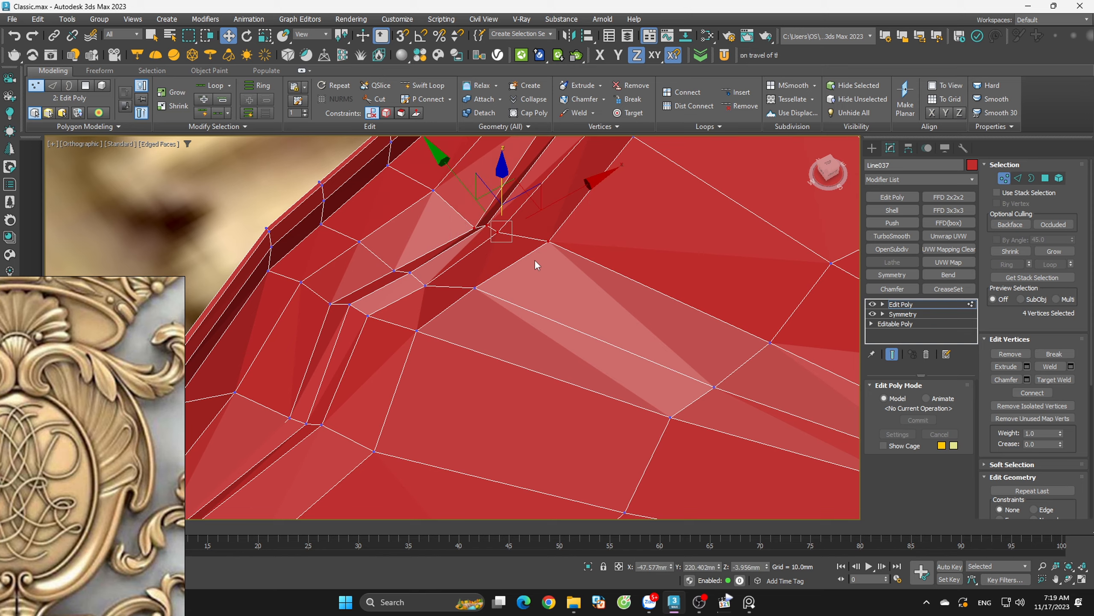
pyautogui.scroll(-5, 536, 265)
pyautogui.keyDown('alt'); pyautogui.moveTo(536, 265); pyautogui.dragTo(591, 278, button='middle'); pyautogui.keyUp('alt')
pyautogui.click(567, 267)
pyautogui.click(539, 255)
pyautogui.scroll(3, 590, 275)
pyautogui.click(543, 242)
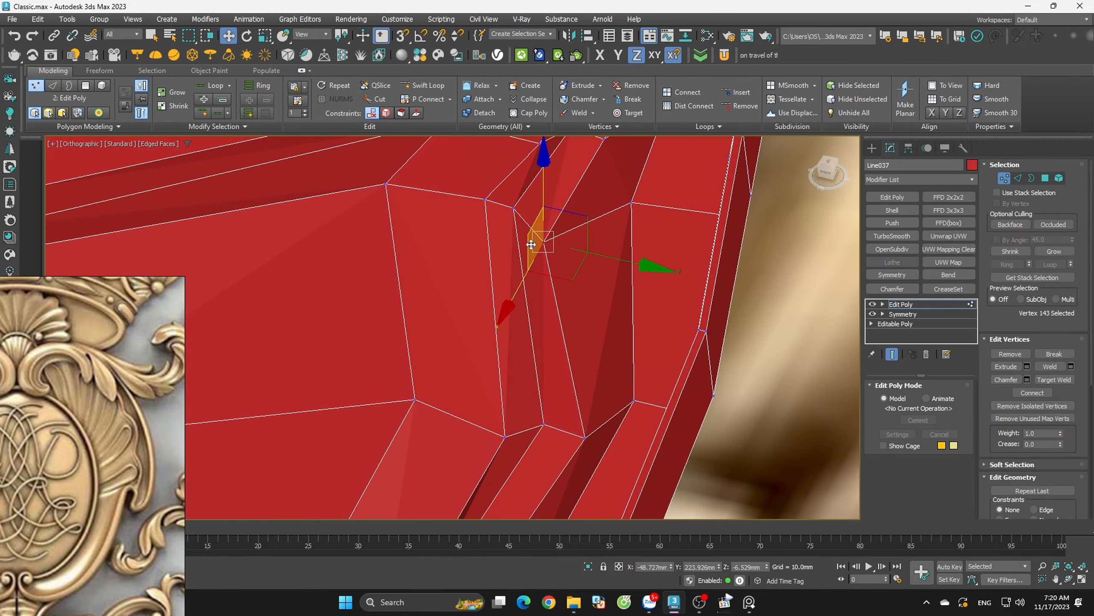
pyautogui.moveTo(608, 256); pyautogui.dragTo(636, 263)
# Move the neighbouring crease vertex along Y toward the recess, and finish vertex editing in the top view
pyautogui.click(514, 210)
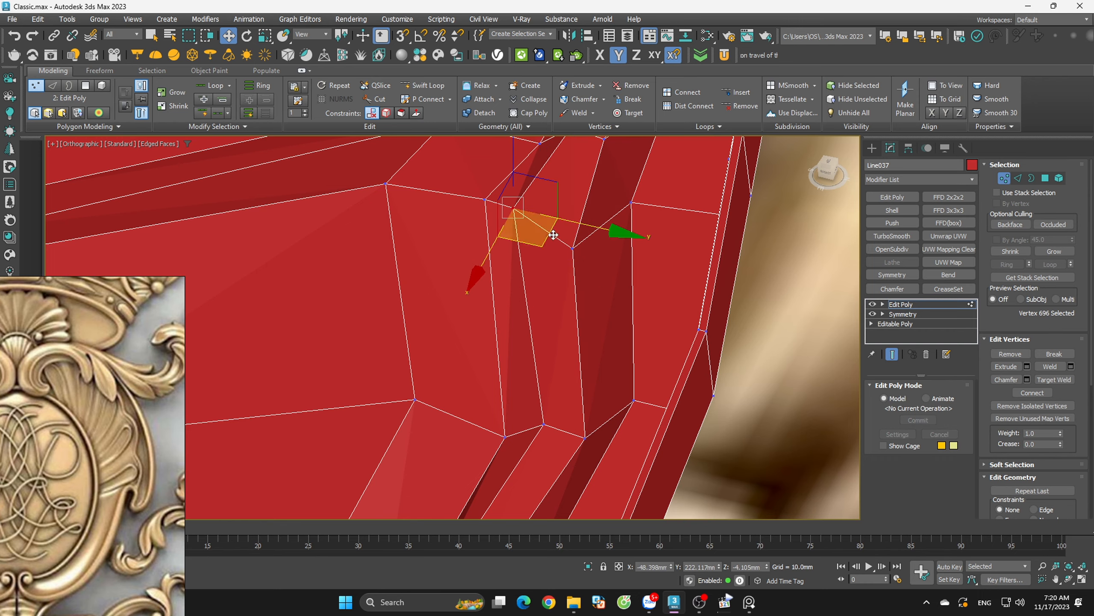
pyautogui.moveTo(576, 224); pyautogui.dragTo(529, 210)
pyautogui.click(486, 200)
pyautogui.scroll(-8, 594, 256)
pyautogui.keyDown('alt'); pyautogui.moveTo(593, 257); pyautogui.dragTo(689, 300, button='middle'); pyautogui.keyUp('alt')
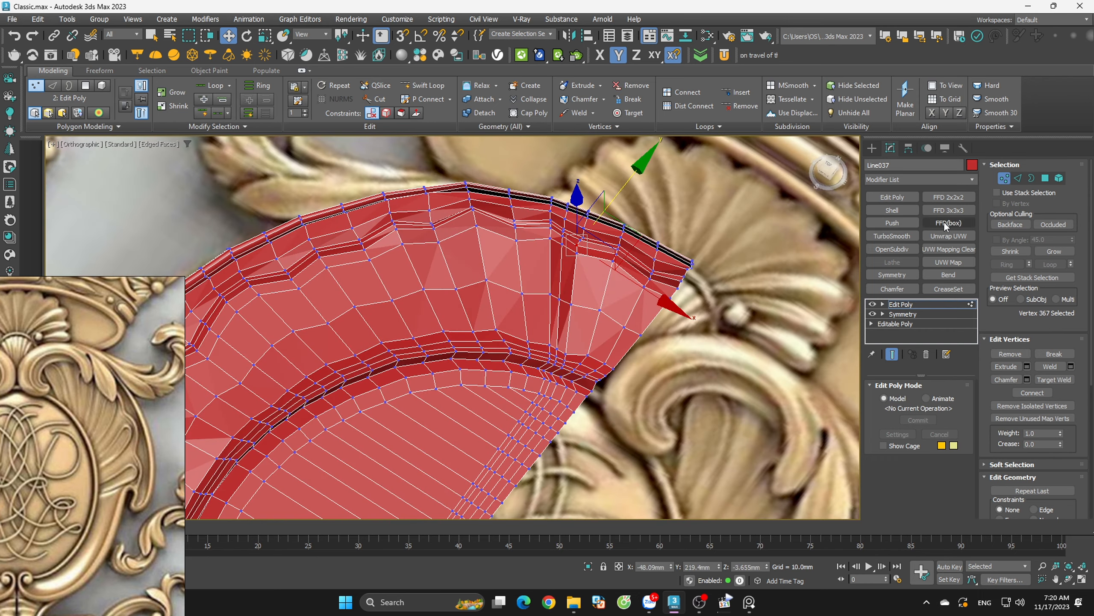
pyautogui.press('t')
pyautogui.click(1003, 179)
# Reselect the half frame and apply TurboSmooth with edge display off to preview the adjusted crease
pyautogui.scroll(7, 465, 350)
pyautogui.click(545, 292)
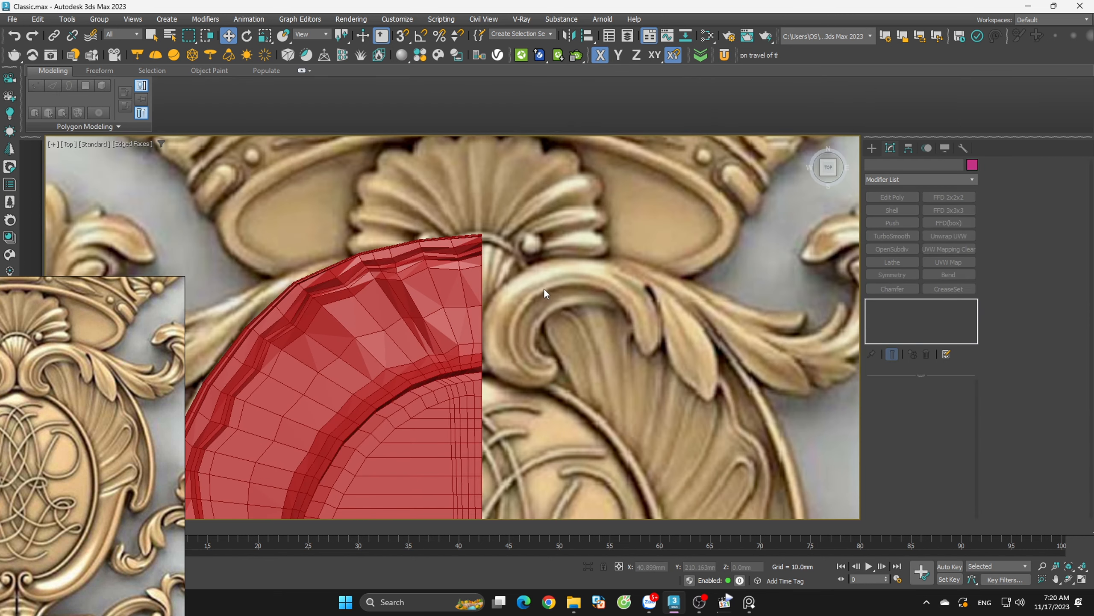
pyautogui.scroll(-6, 560, 289)
pyautogui.click(535, 337)
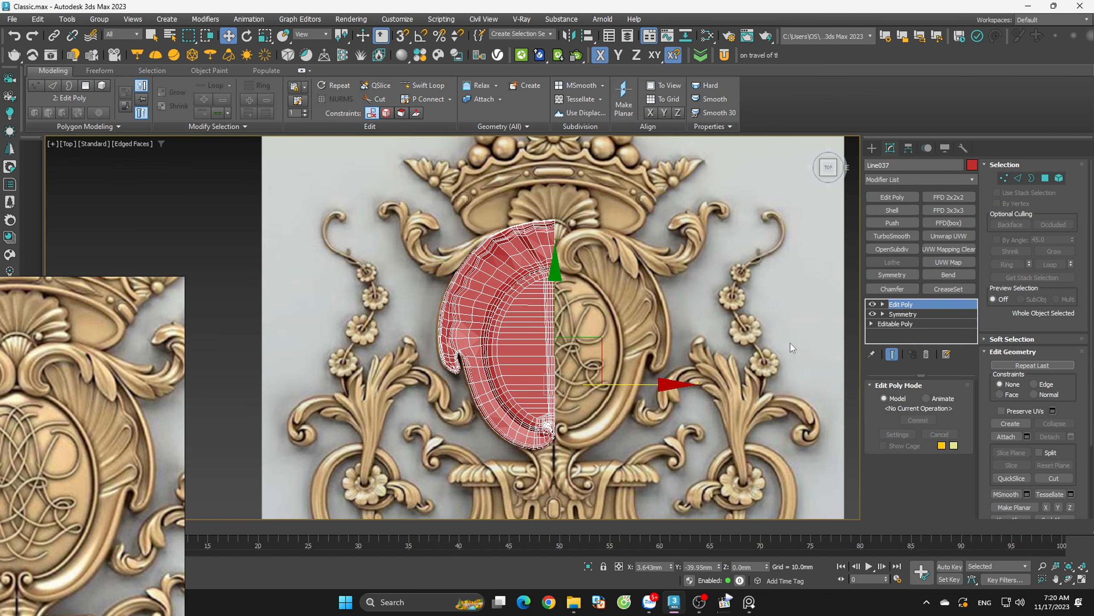
pyautogui.click(892, 236)
pyautogui.press('F4')
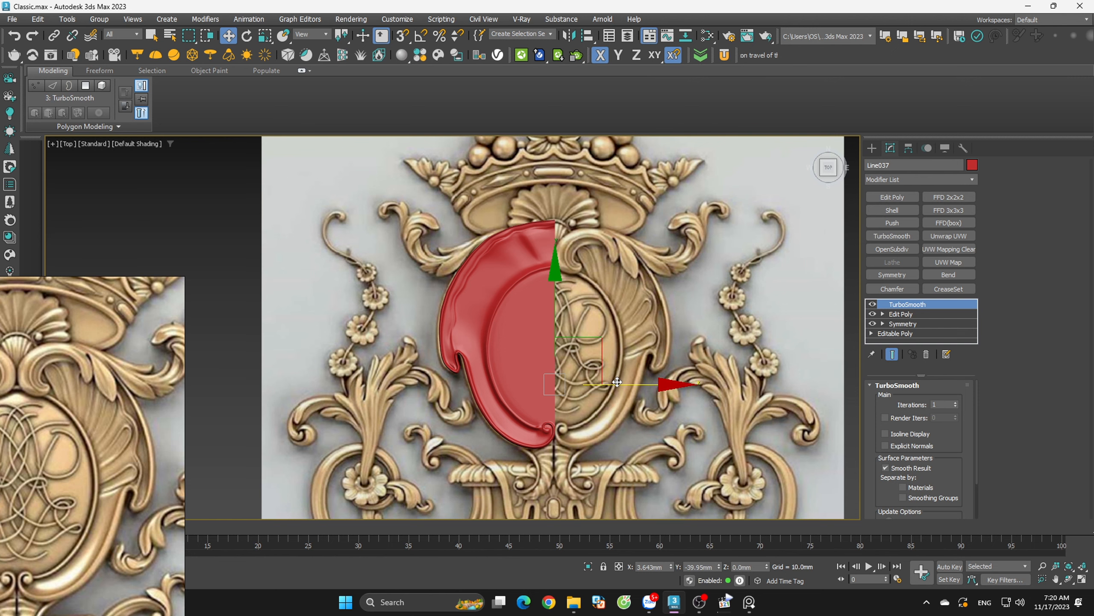
# Slide the smoothed half frame aside along X to compare it with the reference, return it, and remove TurboSmooth
pyautogui.moveTo(617, 382); pyautogui.dragTo(495, 383)
pyautogui.moveTo(532, 380); pyautogui.dragTo(657, 382)
pyautogui.scroll(5, 543, 362)
pyautogui.click(926, 354)
pyautogui.press('F4')
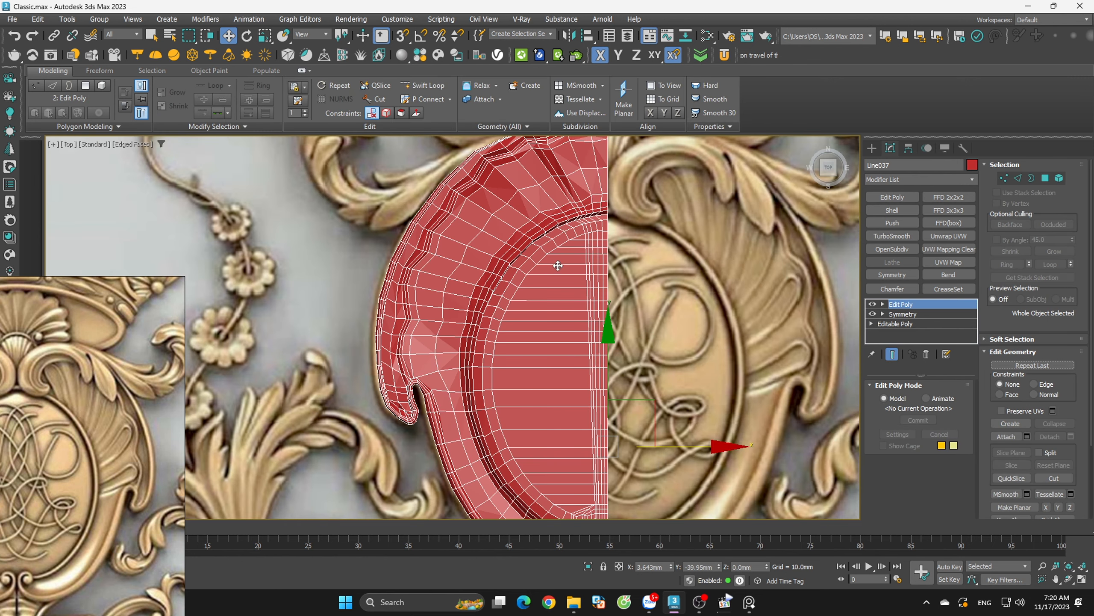
pyautogui.scroll(3, 558, 264)
pyautogui.scroll(3, 632, 237)
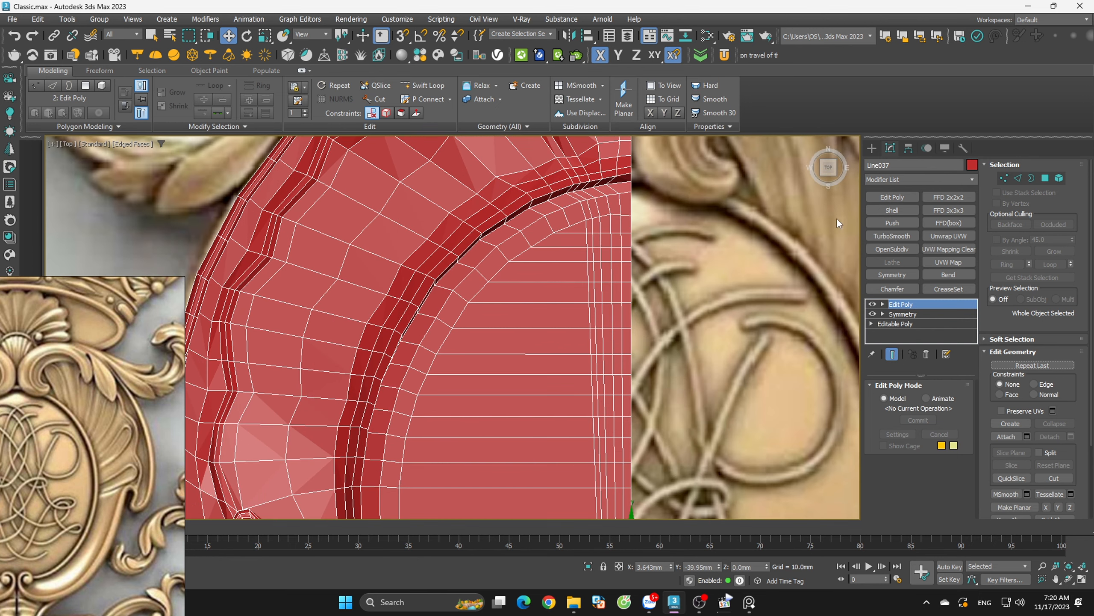
# Select the polygons of the flat inner panel from its upper end down past the middle of the half frame
pyautogui.click(1044, 179)
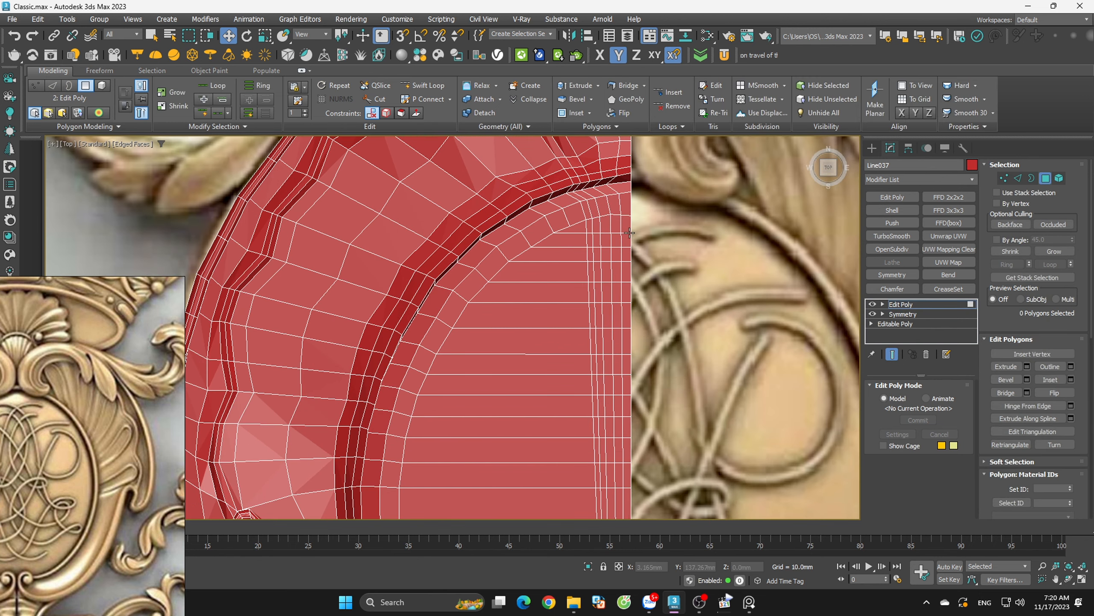
pyautogui.moveTo(555, 308); pyautogui.dragTo(556, 309)
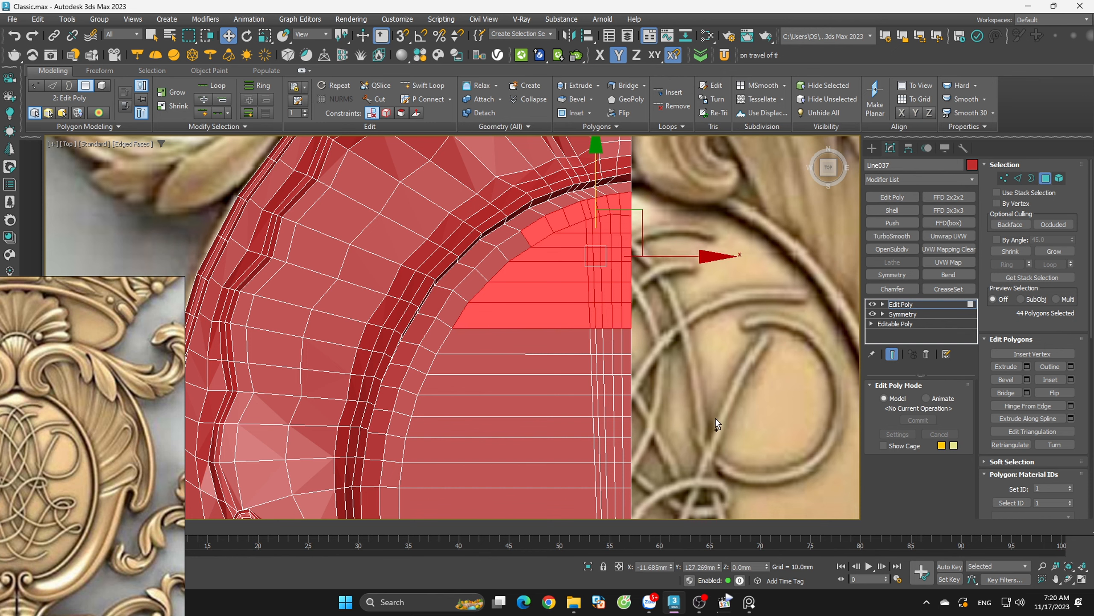
pyautogui.keyDown('ctrl'); pyautogui.moveTo(461, 356); pyautogui.dragTo(460, 352); pyautogui.keyUp('ctrl')
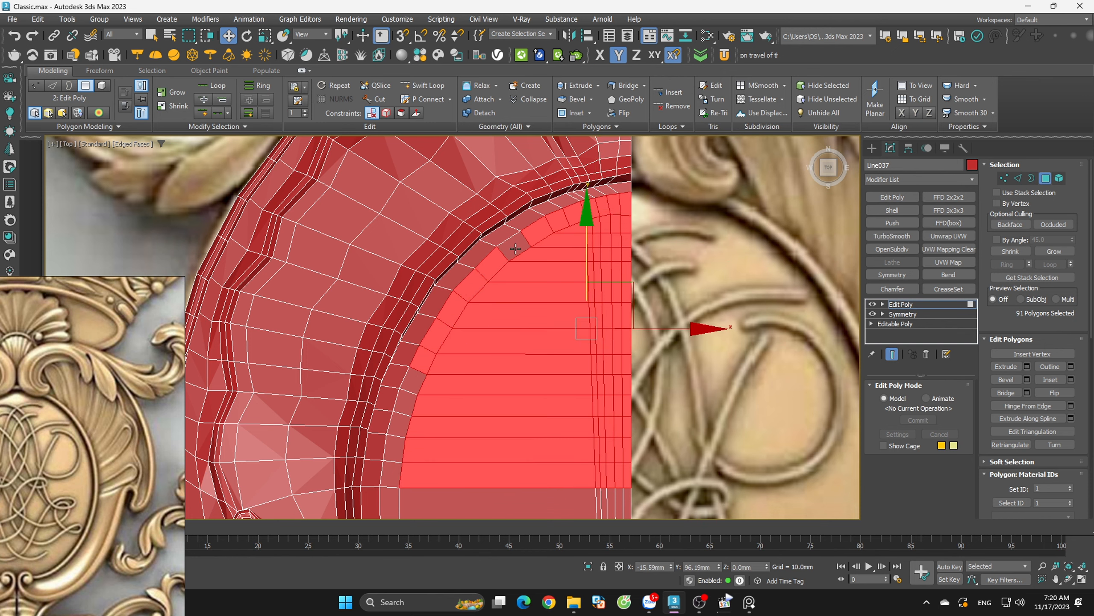
pyautogui.scroll(-2, 513, 246)
pyautogui.moveTo(572, 328); pyautogui.dragTo(599, 201, button='middle')
pyautogui.scroll(2, 653, 344)
pyautogui.keyDown('ctrl'); pyautogui.moveTo(651, 416); pyautogui.dragTo(413, 277); pyautogui.keyUp('ctrl')
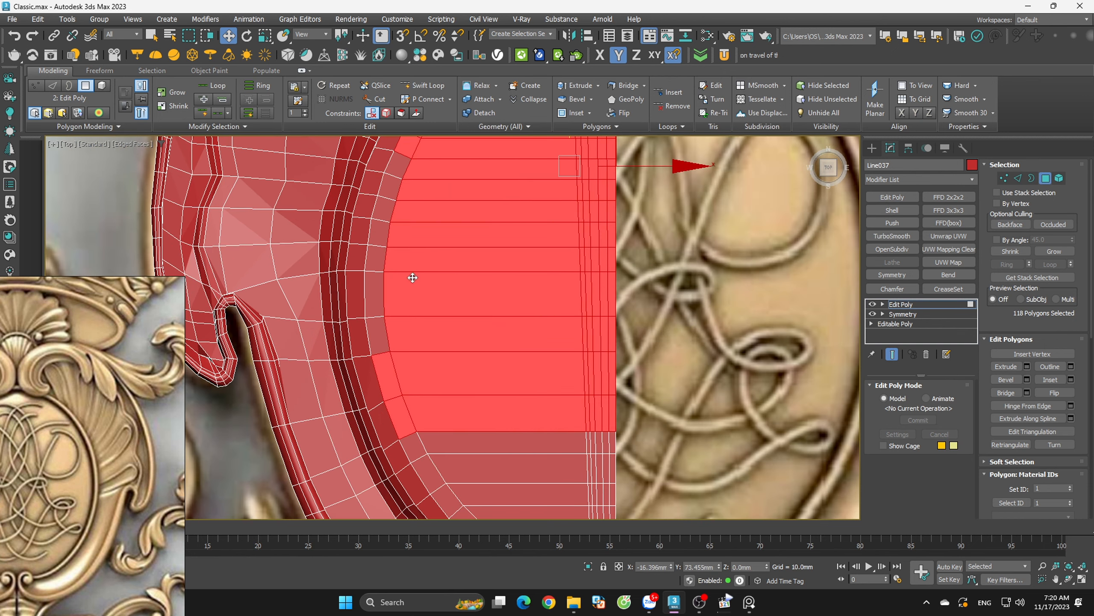
# Add the panel's border polygons along its outer curve at mid-height to the selection
pyautogui.keyDown('ctrl'); pyautogui.click(378, 326); pyautogui.keyUp('ctrl')
pyautogui.keyDown('ctrl'); pyautogui.click(376, 297); pyautogui.keyUp('ctrl')
pyautogui.keyDown('ctrl'); pyautogui.click(376, 260); pyautogui.keyUp('ctrl')
pyautogui.keyDown('ctrl'); pyautogui.click(380, 235); pyautogui.keyUp('ctrl')
pyautogui.keyDown('ctrl'); pyautogui.click(384, 210); pyautogui.keyUp('ctrl')
pyautogui.keyDown('ctrl'); pyautogui.click(389, 188); pyautogui.keyUp('ctrl')
pyautogui.keyDown('ctrl'); pyautogui.click(399, 165); pyautogui.keyUp('ctrl')
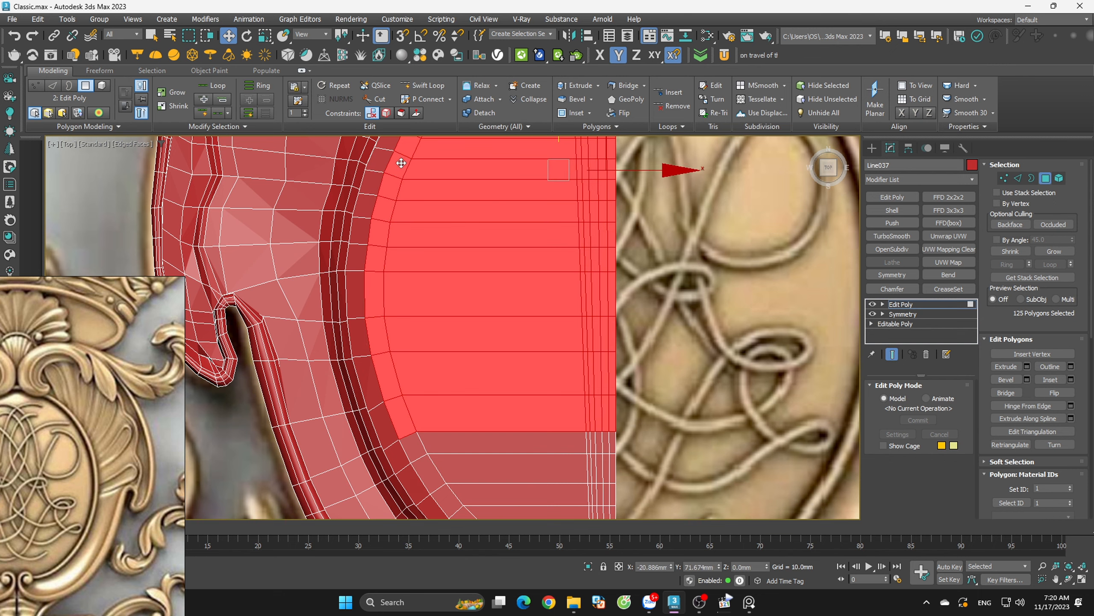
# Add the panel's lower strips and the border polygons along its lower outer curve to the selection
pyautogui.scroll(-3, 416, 173)
pyautogui.scroll(5, 517, 265)
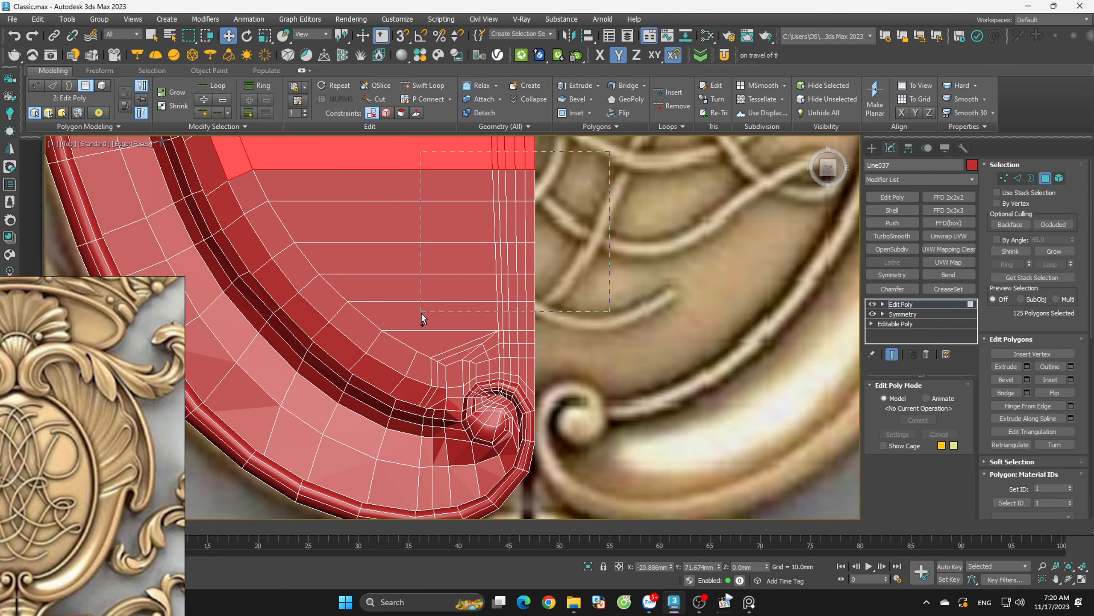
pyautogui.keyDown('ctrl'); pyautogui.moveTo(422, 314); pyautogui.dragTo(422, 315); pyautogui.keyUp('ctrl')
pyautogui.moveTo(424, 319); pyautogui.dragTo(491, 381, button='middle')
pyautogui.keyDown('ctrl'); pyautogui.click(424, 395); pyautogui.keyUp('ctrl')
pyautogui.keyDown('ctrl'); pyautogui.click(392, 366); pyautogui.keyUp('ctrl')
pyautogui.keyDown('ctrl'); pyautogui.click(365, 335); pyautogui.keyUp('ctrl')
pyautogui.keyDown('ctrl'); pyautogui.click(344, 296); pyautogui.keyUp('ctrl')
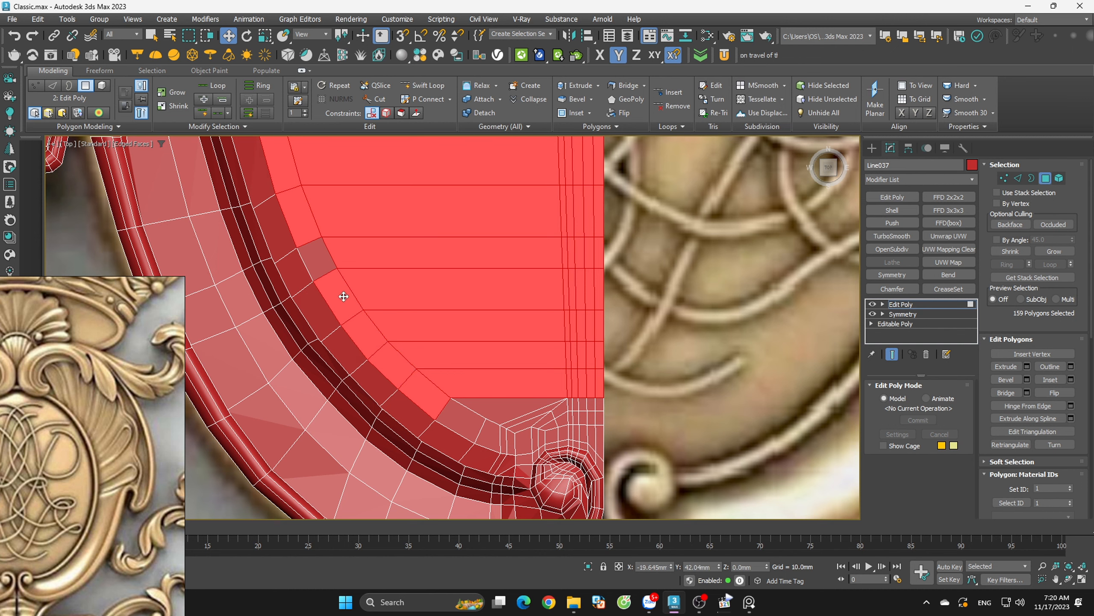
pyautogui.keyDown('ctrl'); pyautogui.click(317, 259); pyautogui.keyUp('ctrl')
pyautogui.scroll(2, 604, 428)
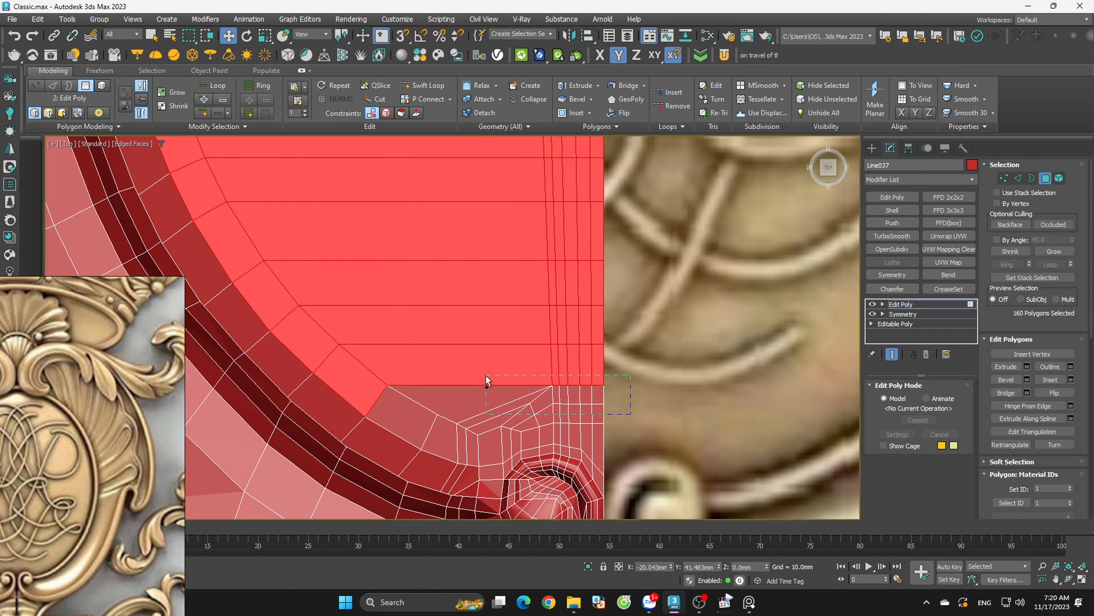
# Add the last panel strips above the scroll and the border polygons leading toward it to the selection
pyautogui.keyDown('ctrl'); pyautogui.moveTo(485, 374); pyautogui.dragTo(486, 375); pyautogui.keyUp('ctrl')
pyautogui.keyDown('ctrl'); pyautogui.click(417, 423); pyautogui.keyUp('ctrl')
pyautogui.keyDown('ctrl'); pyautogui.click(439, 434); pyautogui.keyUp('ctrl')
pyautogui.keyDown('ctrl'); pyautogui.click(462, 445); pyautogui.keyUp('ctrl')
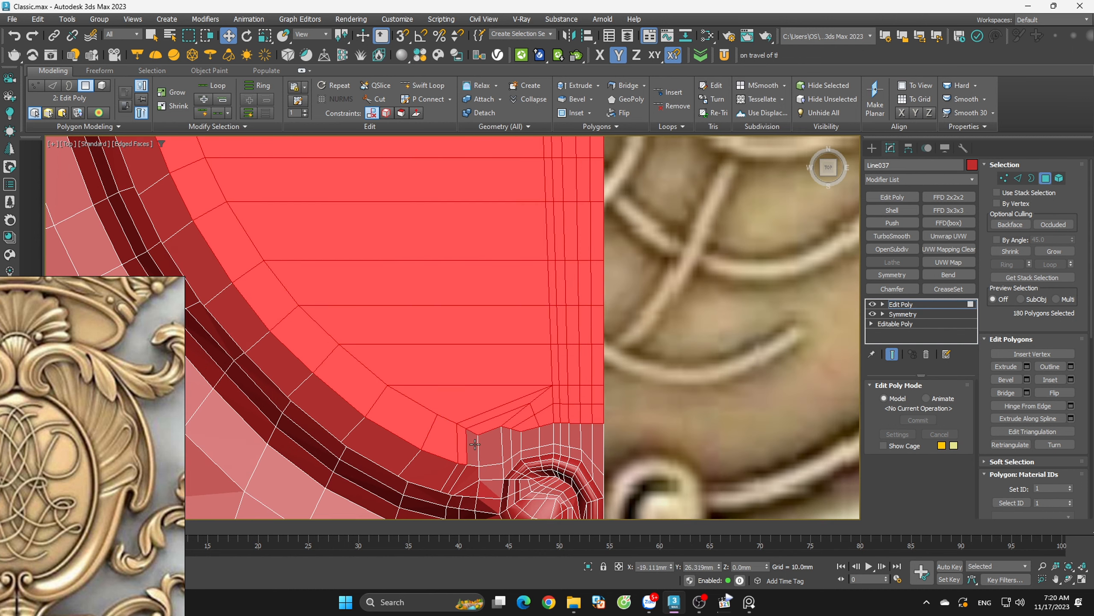
# Complete the panel selection with the row of polygons around the scroll's upper side, up to the centreline
pyautogui.keyDown('ctrl'); pyautogui.click(474, 444); pyautogui.keyUp('ctrl')
pyautogui.keyDown('ctrl'); pyautogui.click(491, 446); pyautogui.keyUp('ctrl')
pyautogui.keyDown('ctrl'); pyautogui.click(508, 444); pyautogui.keyUp('ctrl')
pyautogui.keyDown('ctrl'); pyautogui.click(516, 442); pyautogui.keyUp('ctrl')
pyautogui.keyDown('ctrl'); pyautogui.click(530, 440); pyautogui.keyUp('ctrl')
pyautogui.keyDown('ctrl'); pyautogui.click(551, 434); pyautogui.keyUp('ctrl')
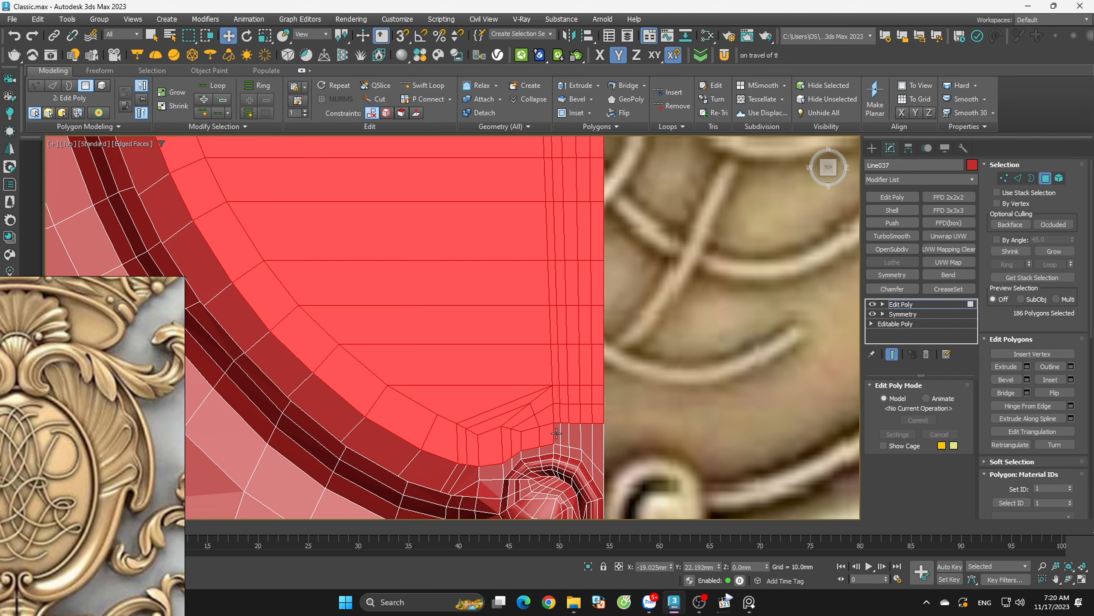
pyautogui.keyDown('ctrl'); pyautogui.click(557, 434); pyautogui.keyUp('ctrl')
pyautogui.keyDown('ctrl'); pyautogui.click(571, 436); pyautogui.keyUp('ctrl')
pyautogui.keyDown('ctrl'); pyautogui.click(587, 437); pyautogui.keyUp('ctrl')
pyautogui.keyDown('ctrl'); pyautogui.click(599, 438); pyautogui.keyUp('ctrl')
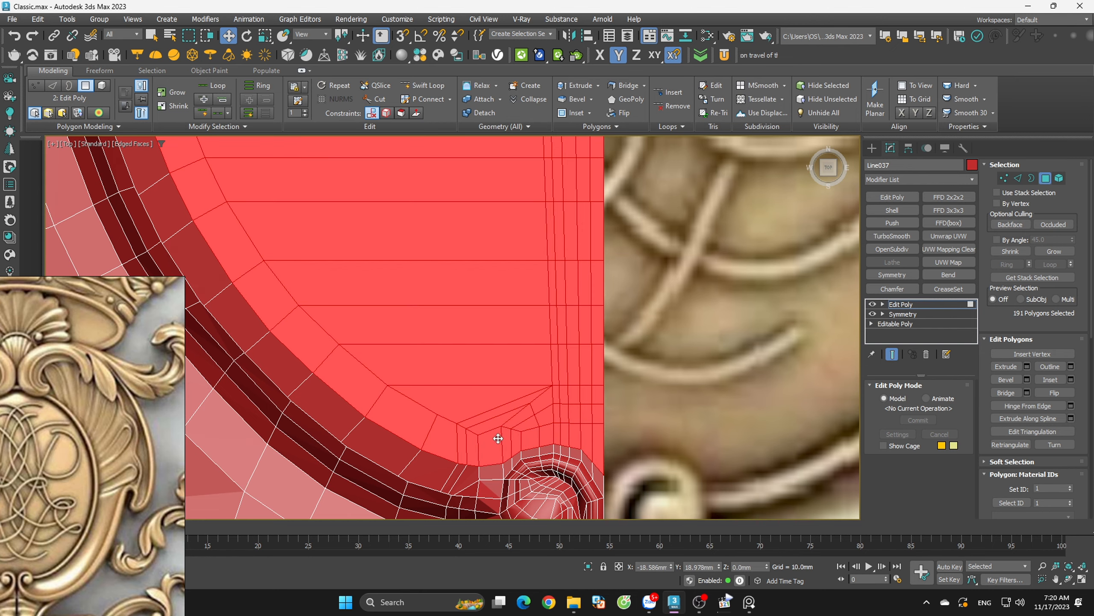
# Raise the selected inner panel polygons along Z and inspect the height from an angled view
pyautogui.scroll(-10, 498, 438)
pyautogui.keyDown('alt'); pyautogui.moveTo(528, 434); pyautogui.dragTo(497, 371, button='middle'); pyautogui.keyUp('alt')
pyautogui.scroll(9, 496, 371)
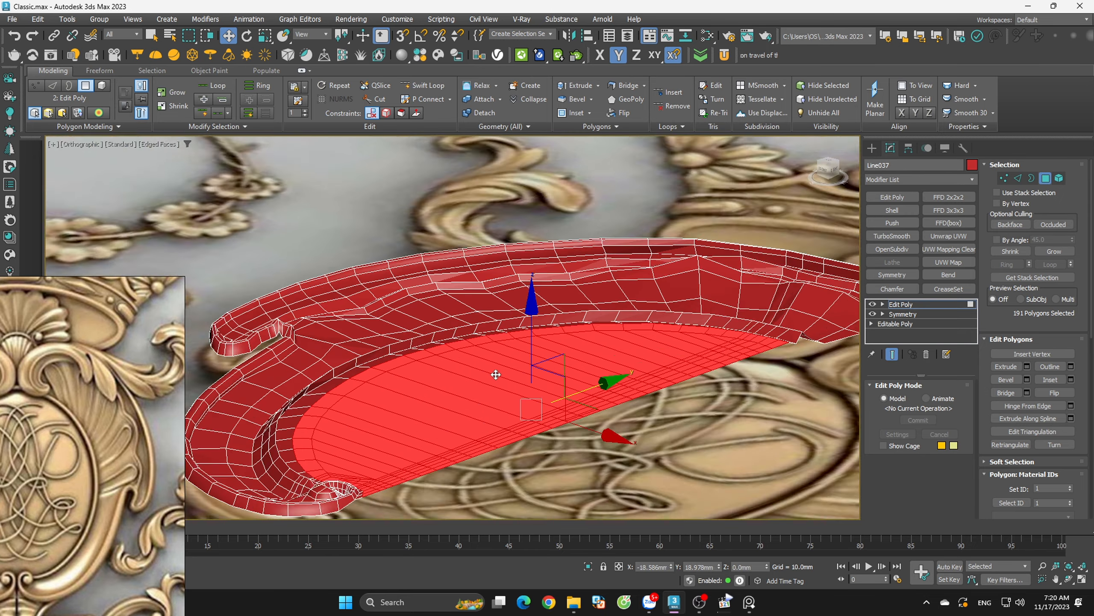
pyautogui.click(547, 360)
pyautogui.moveTo(547, 360); pyautogui.dragTo(545, 368)
pyautogui.scroll(-5, 544, 367)
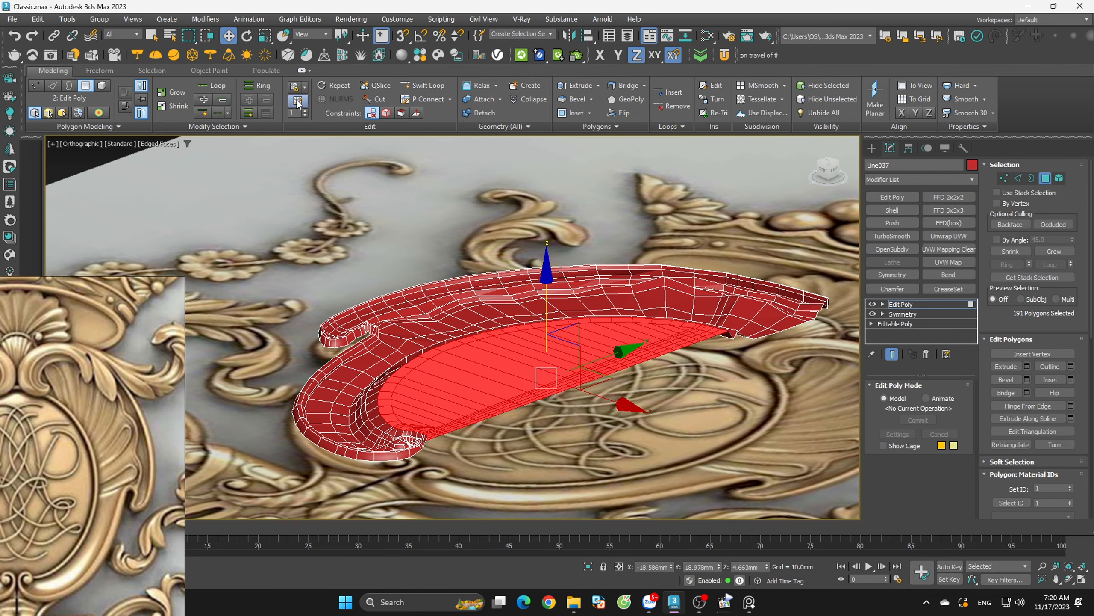
# Shrink the panel selection by one ring, raise it along Z to dome the panel, and shrink it by another ring
pyautogui.click(178, 107)
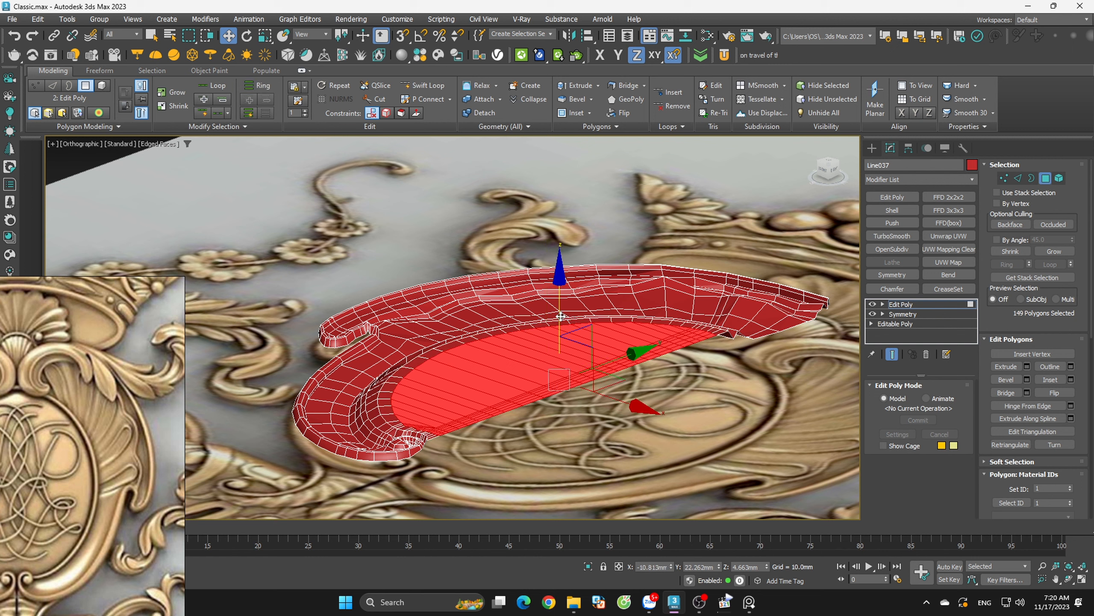
pyautogui.moveTo(561, 316); pyautogui.dragTo(560, 312)
pyautogui.keyDown('alt'); pyautogui.moveTo(560, 311); pyautogui.dragTo(616, 378, button='middle'); pyautogui.keyUp('alt')
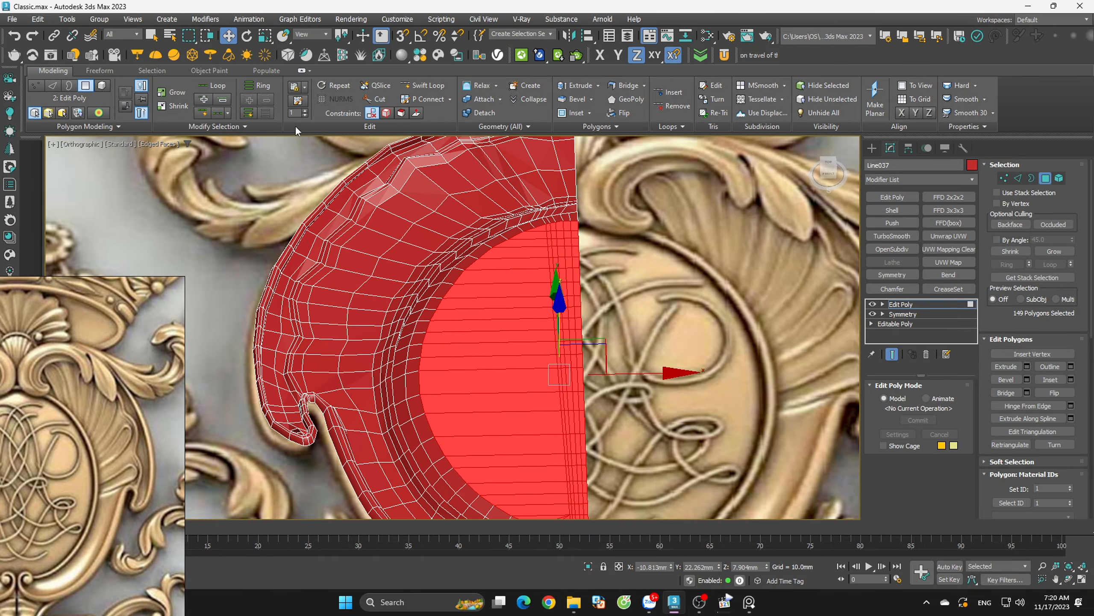
pyautogui.click(173, 105)
pyautogui.keyDown('alt'); pyautogui.moveTo(547, 327); pyautogui.dragTo(552, 292, button='middle'); pyautogui.keyUp('alt')
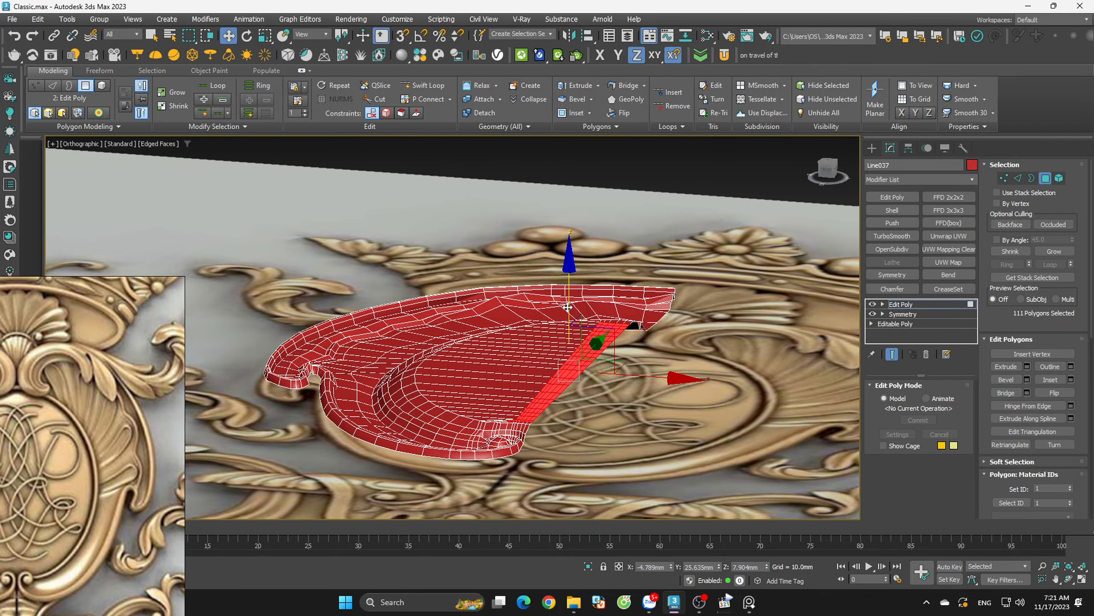
# Finish polygon editing and apply TurboSmooth with edge display off to preview the domed panel and its inner rim up close
pyautogui.click(1046, 178)
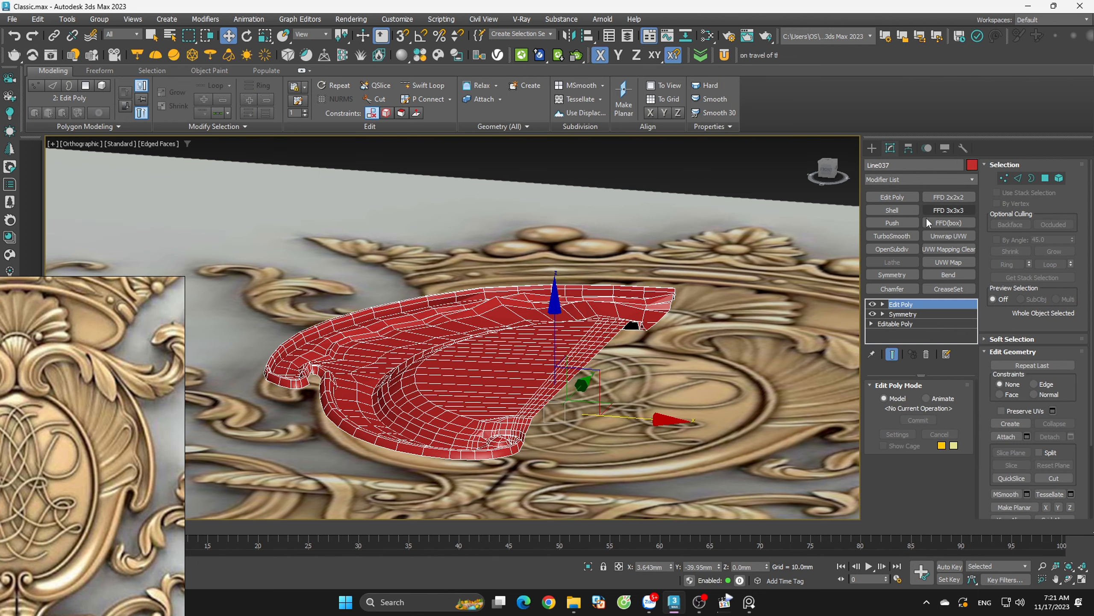
pyautogui.click(892, 236)
pyautogui.press('t')
pyautogui.scroll(5, 643, 314)
pyautogui.press('F4')
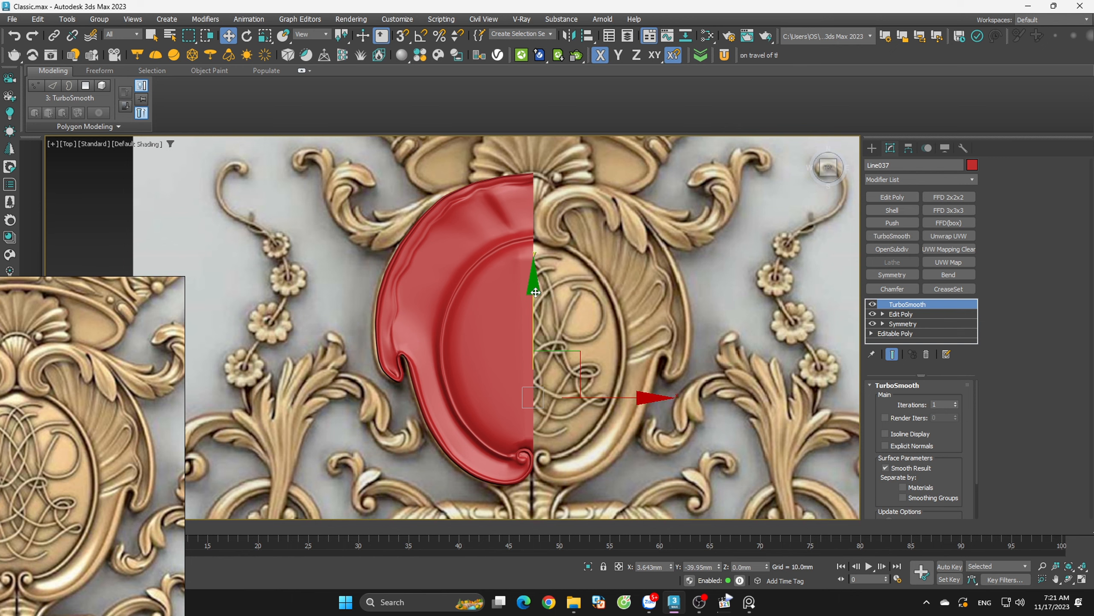
pyautogui.scroll(3, 519, 256)
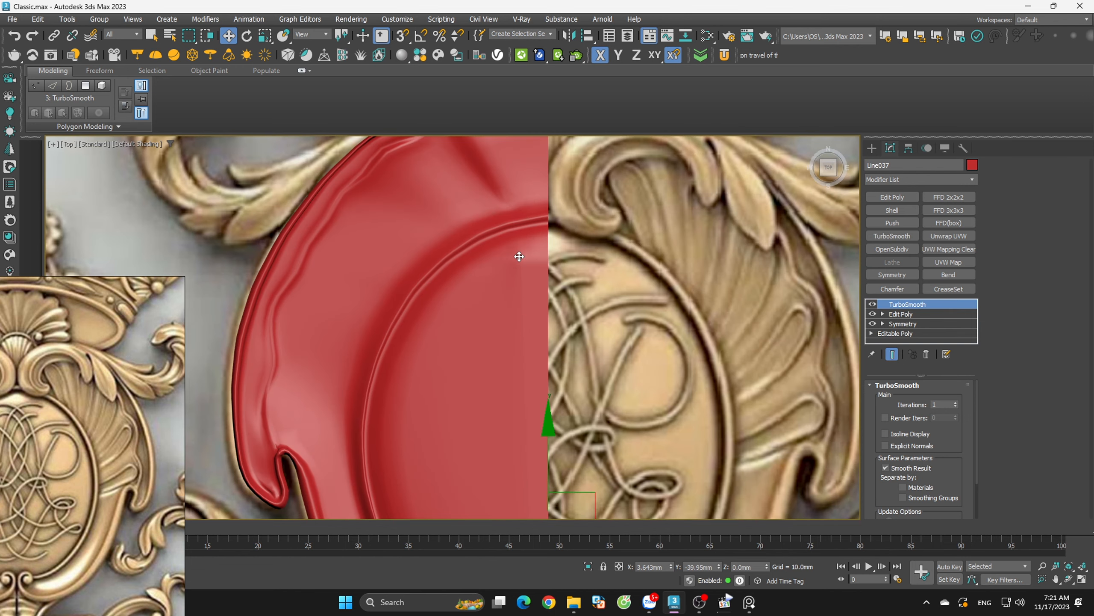
pyautogui.keyDown('alt'); pyautogui.moveTo(510, 251); pyautogui.dragTo(362, 393, button='middle'); pyautogui.keyUp('alt')
pyautogui.scroll(5, 375, 414)
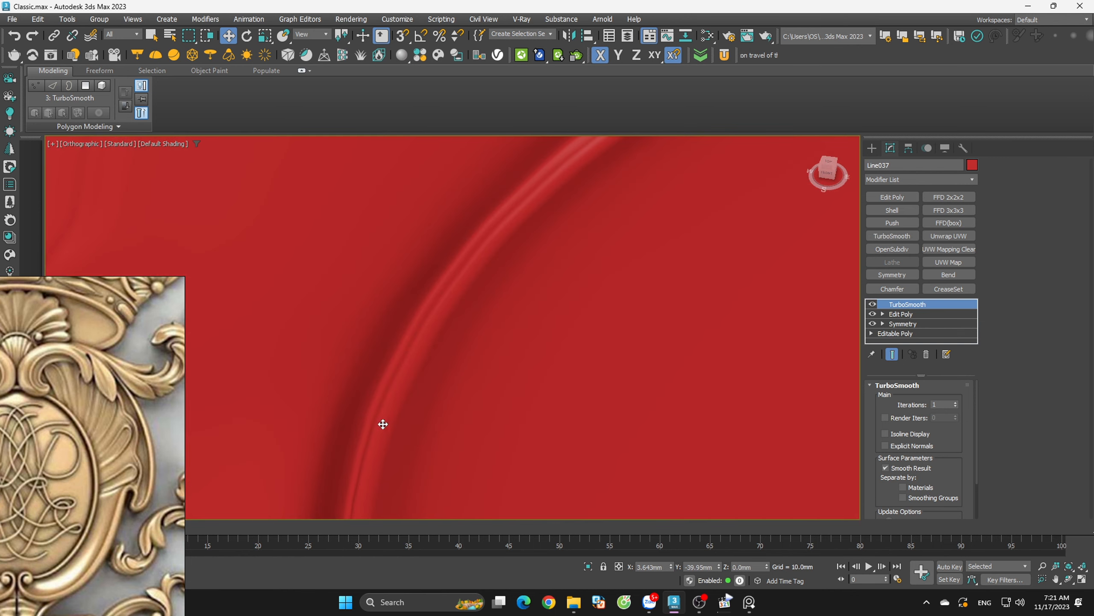
# Remove TurboSmooth and select the groove's edge loop beside the inner rim, leaving out the edges around the bottom scroll
pyautogui.click(927, 354)
pyautogui.press('F4')
pyautogui.press('2')
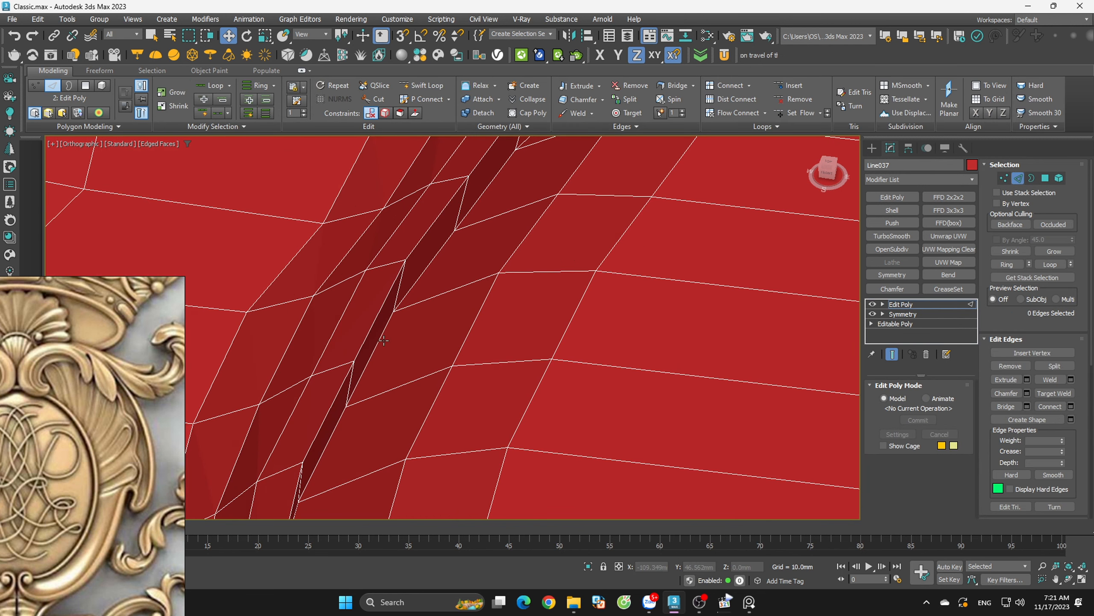
pyautogui.doubleClick(329, 336)
pyautogui.moveTo(408, 340); pyautogui.dragTo(304, 346)
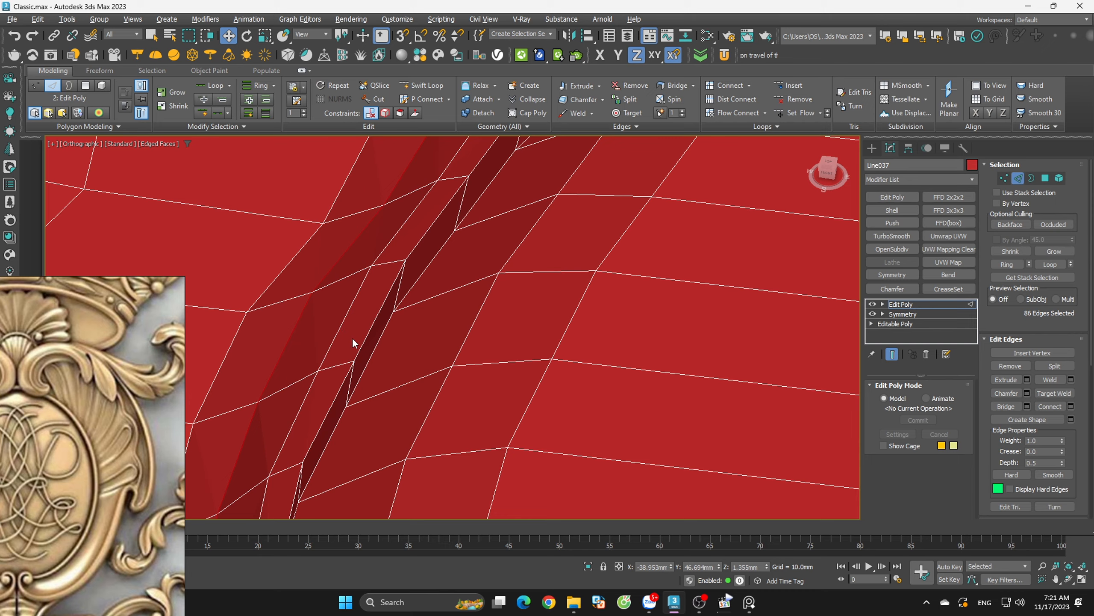
pyautogui.press('z')
pyautogui.scroll(5, 487, 457)
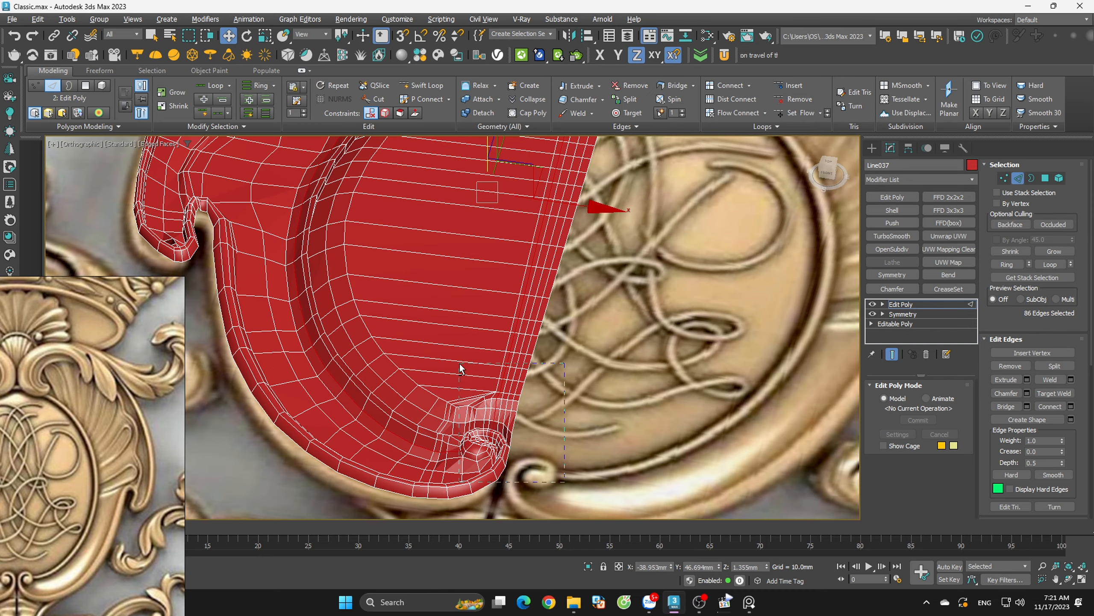
pyautogui.keyDown('alt'); pyautogui.moveTo(460, 369); pyautogui.dragTo(460, 366); pyautogui.keyUp('alt')
# Try to raise the selected edges about 3 mm in a front wireframe view
pyautogui.press('f')
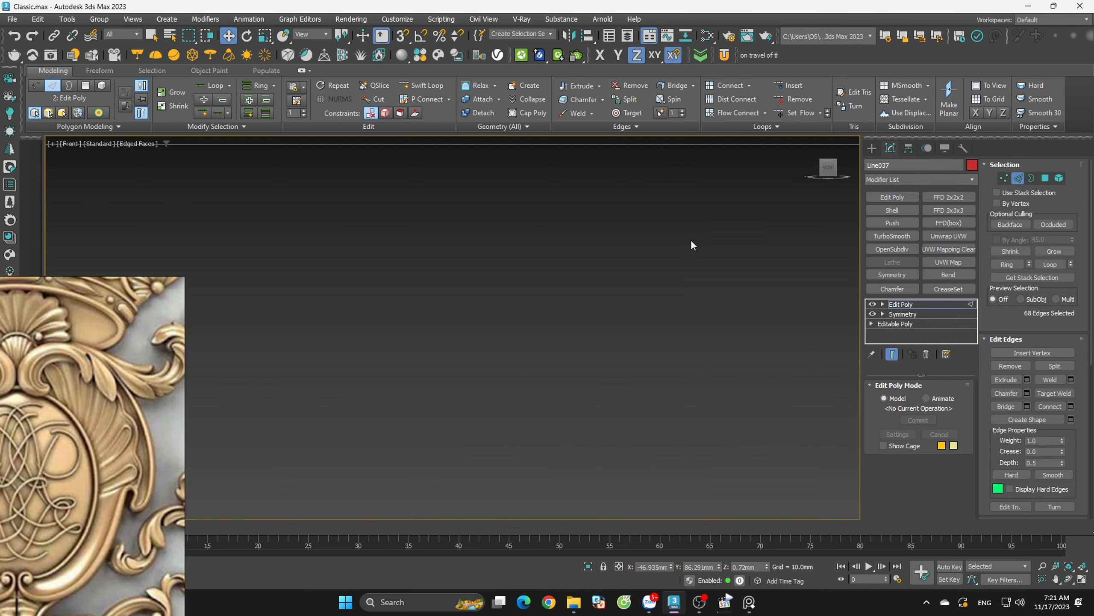
pyautogui.press('F3')
pyautogui.scroll(3, 469, 343)
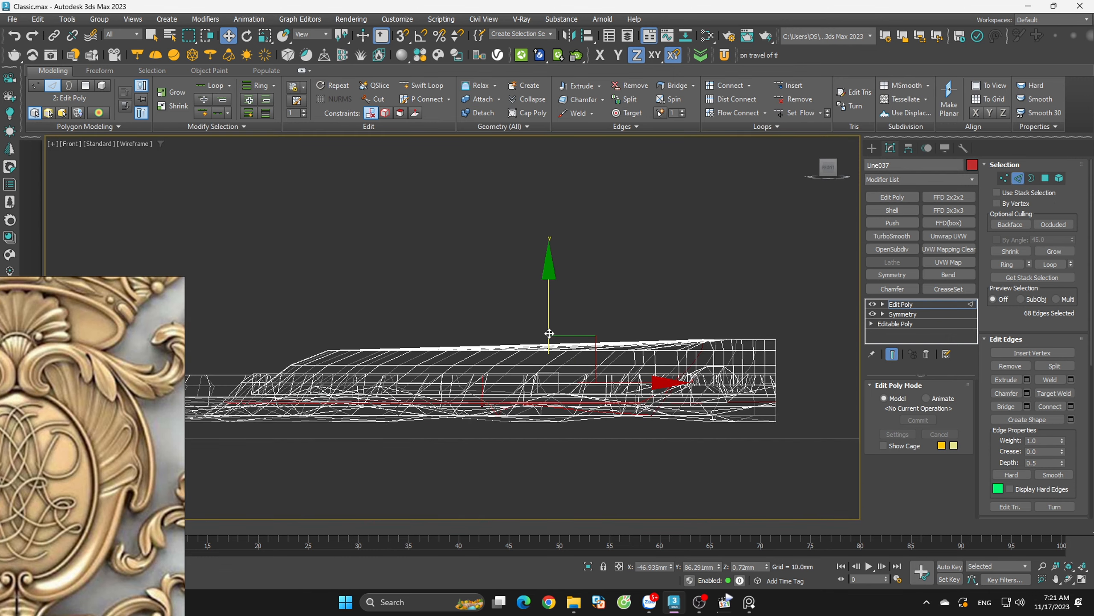
pyautogui.moveTo(547, 329); pyautogui.dragTo(551, 317)
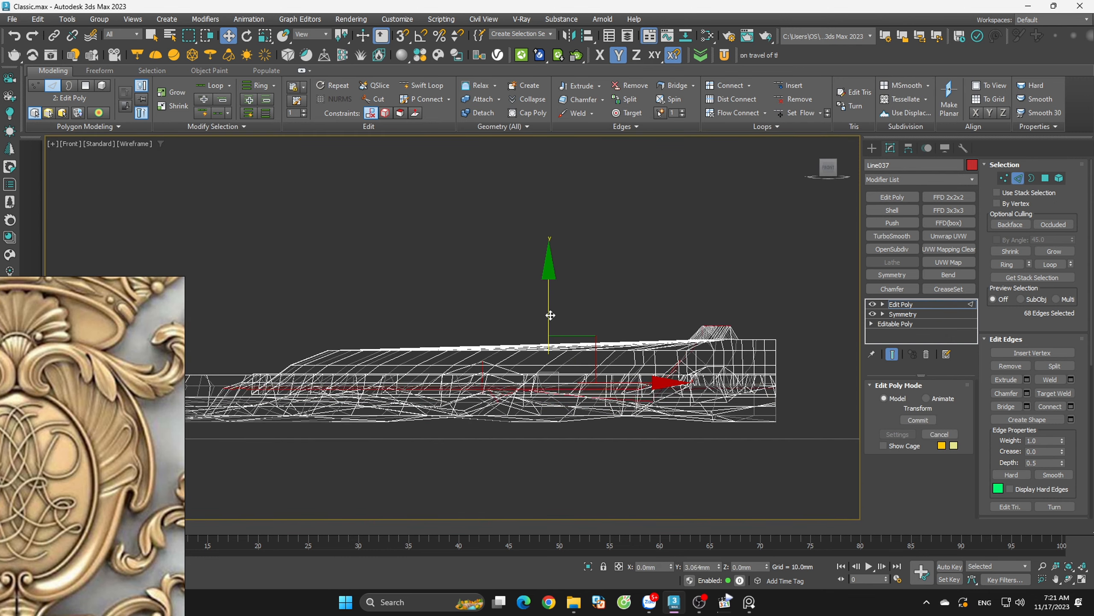
pyautogui.scroll(-2, 705, 356)
pyautogui.keyDown('alt'); pyautogui.moveTo(705, 357); pyautogui.dragTo(727, 396, button='middle'); pyautogui.keyUp('alt')
pyautogui.scroll(-3, 791, 374)
# Deselect the stray edges crossing the upper band and running down the inner panel, keeping only the curved groove loop
pyautogui.press('t')
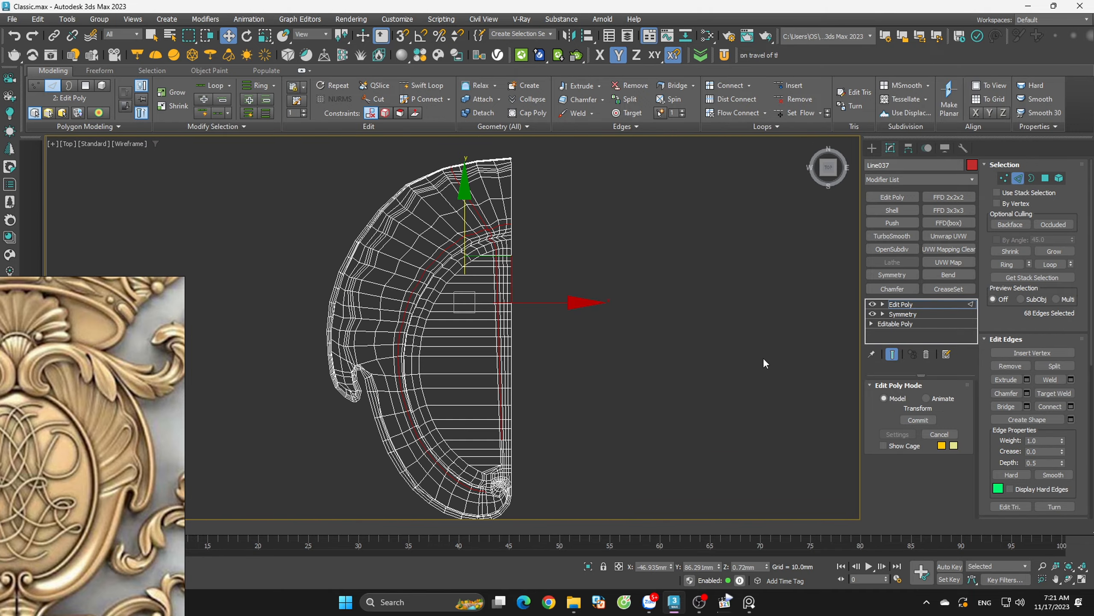
pyautogui.scroll(4, 457, 162)
pyautogui.keyDown('alt'); pyautogui.moveTo(551, 236); pyautogui.dragTo(433, 300); pyautogui.keyUp('alt')
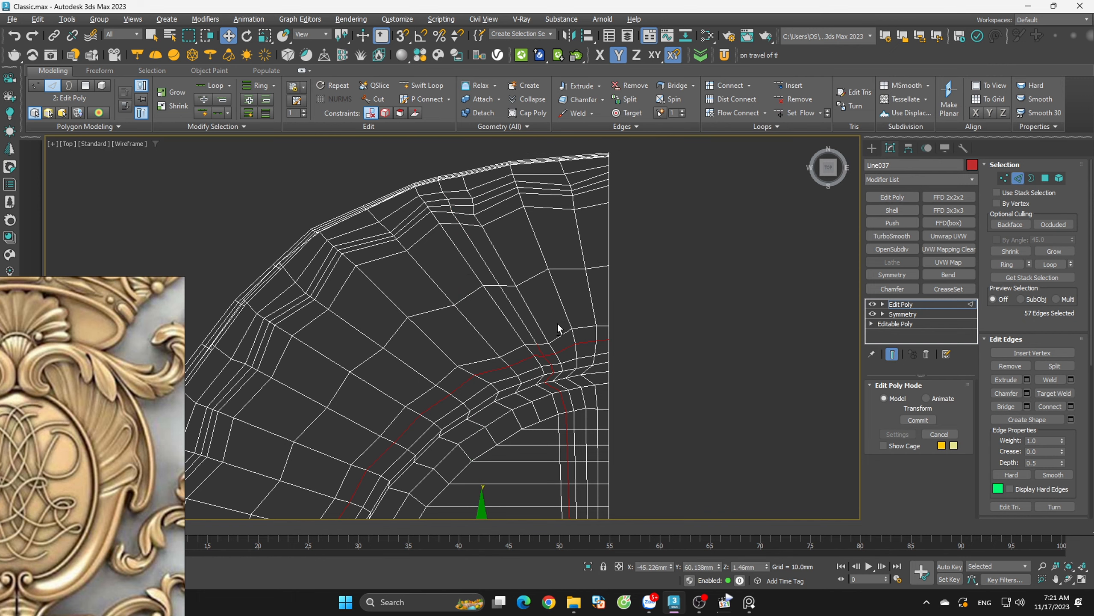
pyautogui.scroll(3, 559, 325)
pyautogui.keyDown('alt'); pyautogui.click(576, 379); pyautogui.keyUp('alt')
pyautogui.scroll(-4, 635, 254)
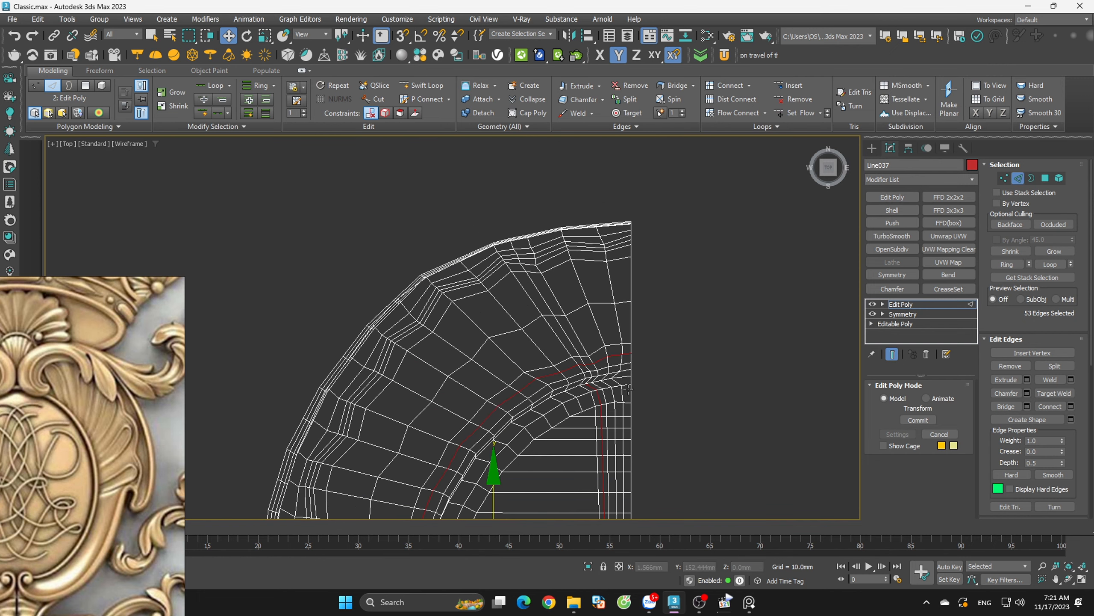
pyautogui.keyDown('alt'); pyautogui.moveTo(572, 369); pyautogui.dragTo(573, 370); pyautogui.keyUp('alt')
pyautogui.moveTo(573, 369); pyautogui.dragTo(578, 228, button='middle')
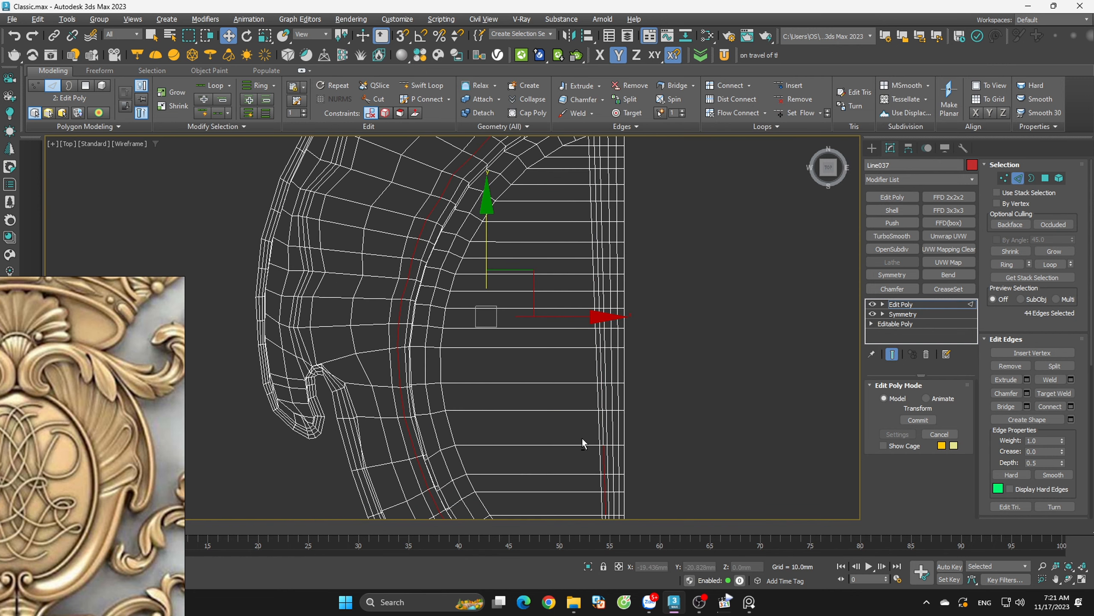
pyautogui.moveTo(581, 439); pyautogui.dragTo(629, 253, button='middle')
pyautogui.keyDown('alt'); pyautogui.moveTo(580, 335); pyautogui.dragTo(580, 335); pyautogui.keyUp('alt')
# Raise the groove loop about 1.4 mm in the front view and return to the shaded top view
pyautogui.press('f')
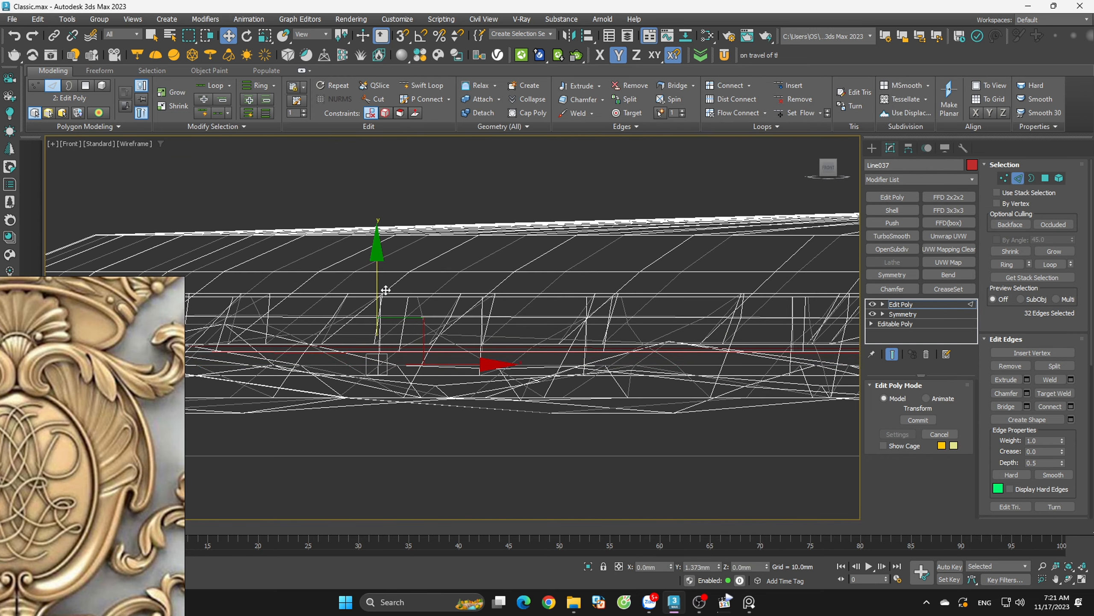
pyautogui.press('t')
pyautogui.press('z')
pyautogui.press('F3')
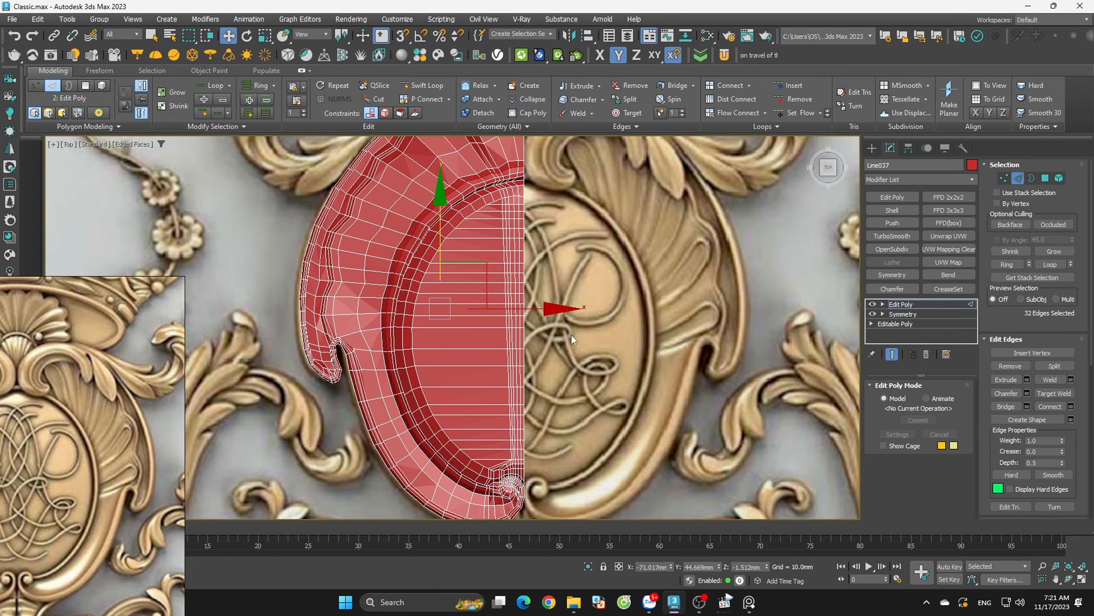
# Select the two neighbouring edge loops running along the groove wall beside the inner panel
pyautogui.keyDown('alt'); pyautogui.moveTo(571, 333); pyautogui.dragTo(528, 276, button='middle'); pyautogui.keyUp('alt')
pyautogui.scroll(8, 393, 329)
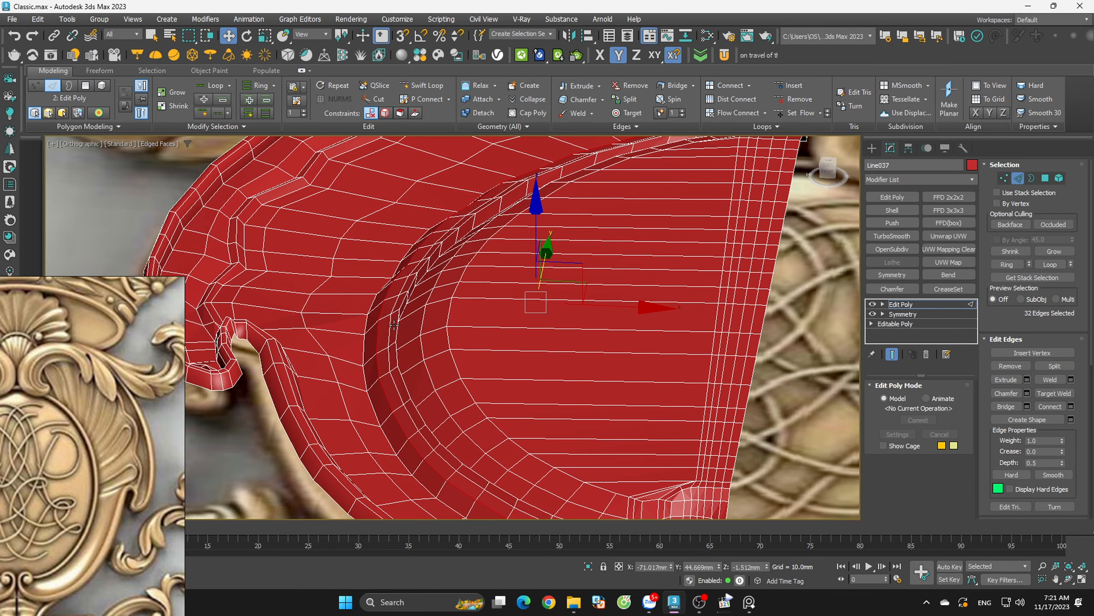
pyautogui.doubleClick(389, 330)
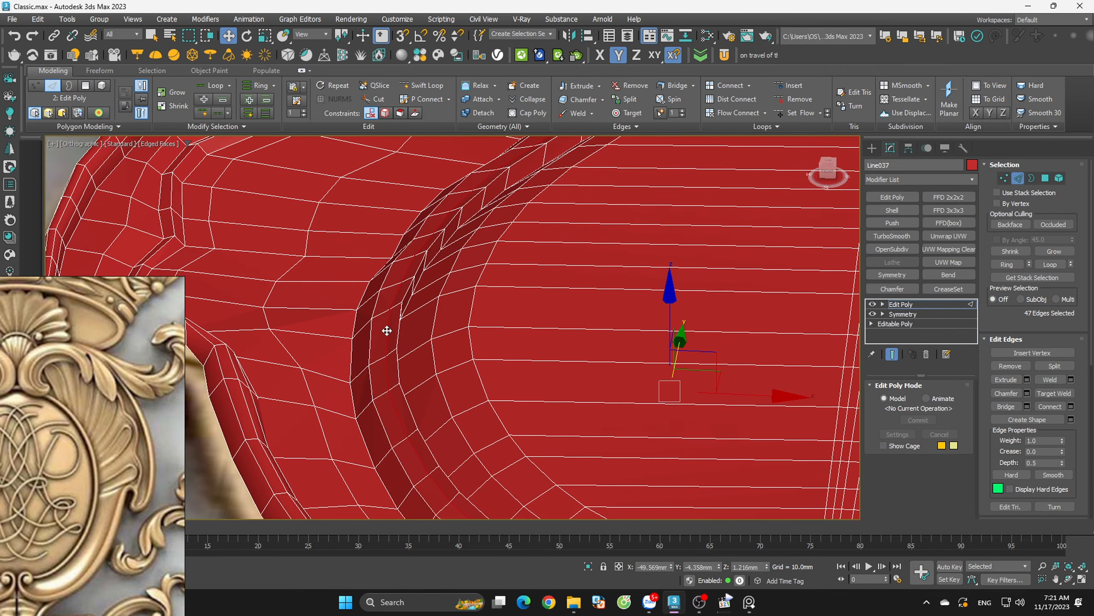
pyautogui.keyDown('ctrl'); pyautogui.doubleClick(398, 332); pyautogui.keyUp('ctrl')
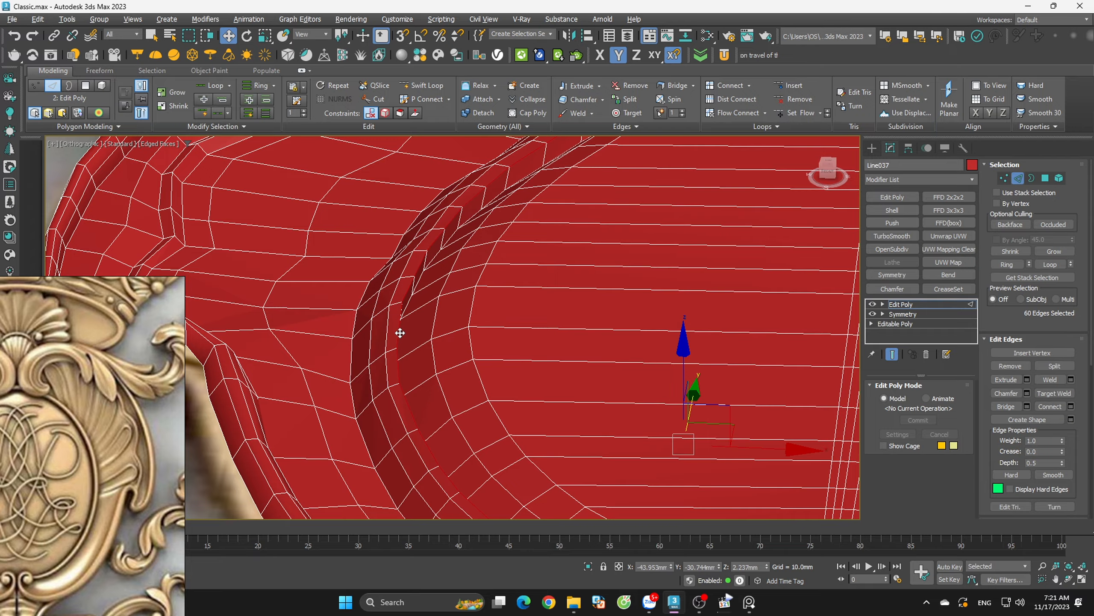
pyautogui.scroll(-4, 398, 332)
pyautogui.keyDown('alt'); pyautogui.moveTo(399, 332); pyautogui.dragTo(425, 335, button='middle'); pyautogui.keyUp('alt')
pyautogui.scroll(6, 366, 323)
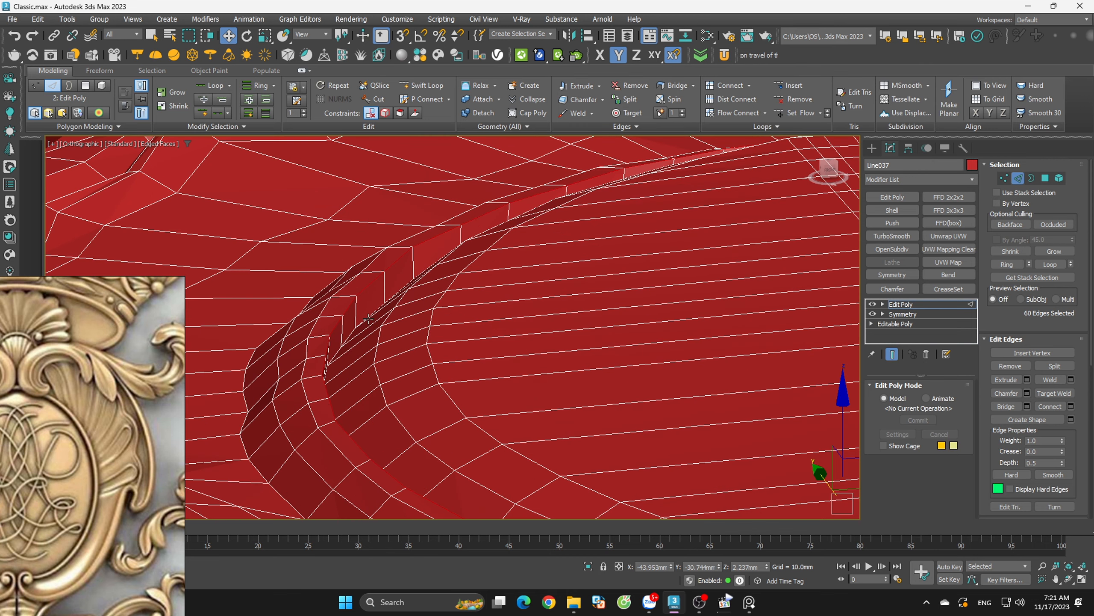
# Insert a supporting edge loop along the groove's stepped inner wall with Swift Loop
pyautogui.hotkey('alt', '1')
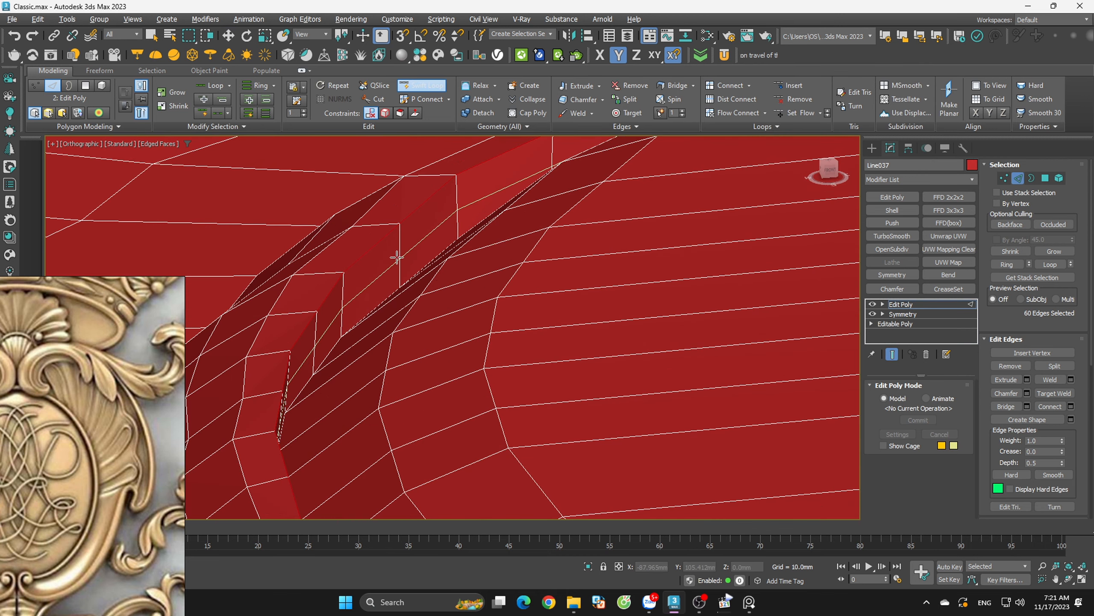
pyautogui.click(431, 262)
pyautogui.press('w')
# Leave edge editing, apply TurboSmooth to the frame and check the smoothed groove from above
pyautogui.click(1017, 178)
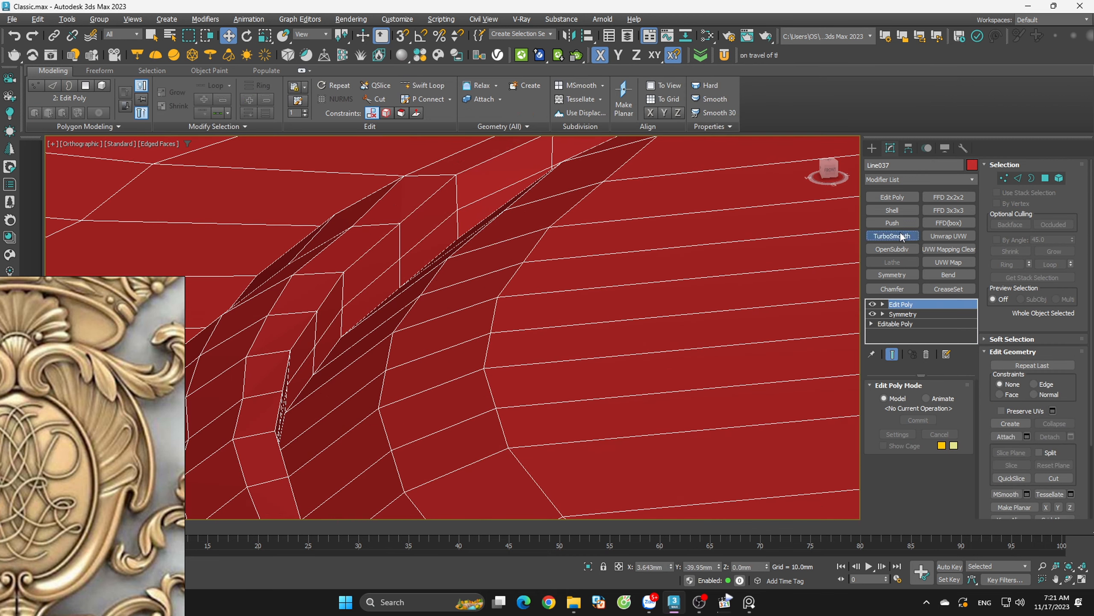
pyautogui.click(892, 236)
pyautogui.press('t')
pyautogui.press('z')
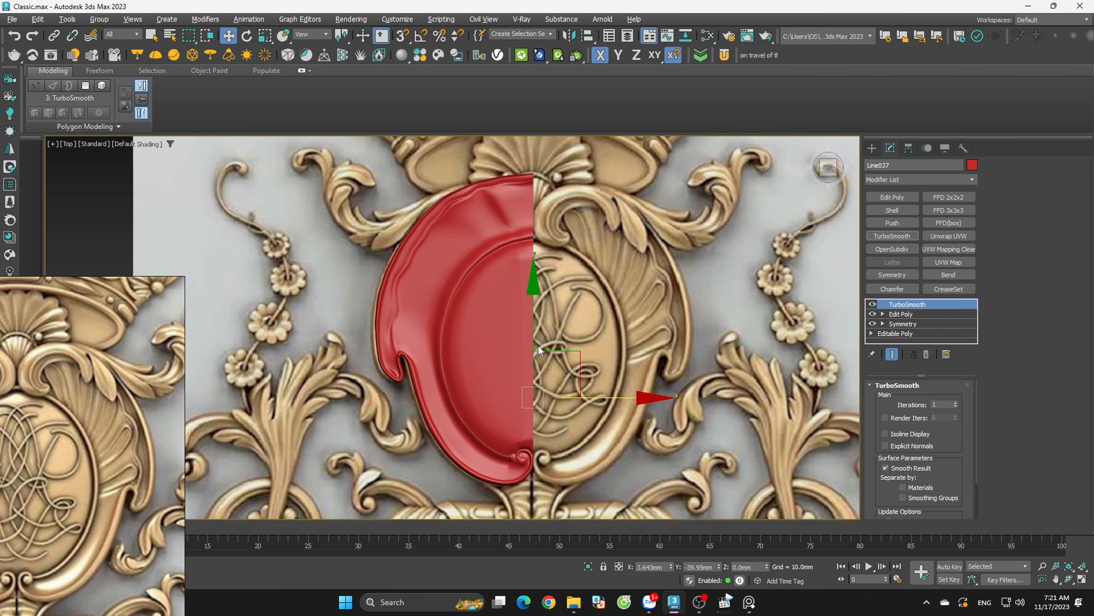
pyautogui.scroll(5, 516, 248)
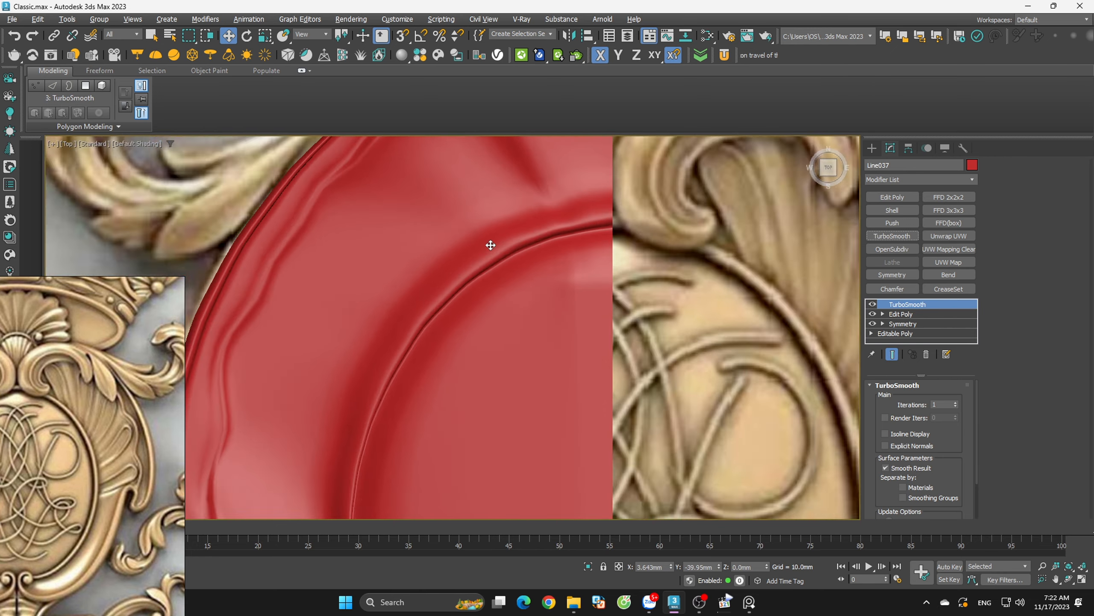
# Remove TurboSmooth, show the mesh edges and select the edge loop in the middle of the groove's outer slope
pyautogui.click(927, 354)
pyautogui.press('F4')
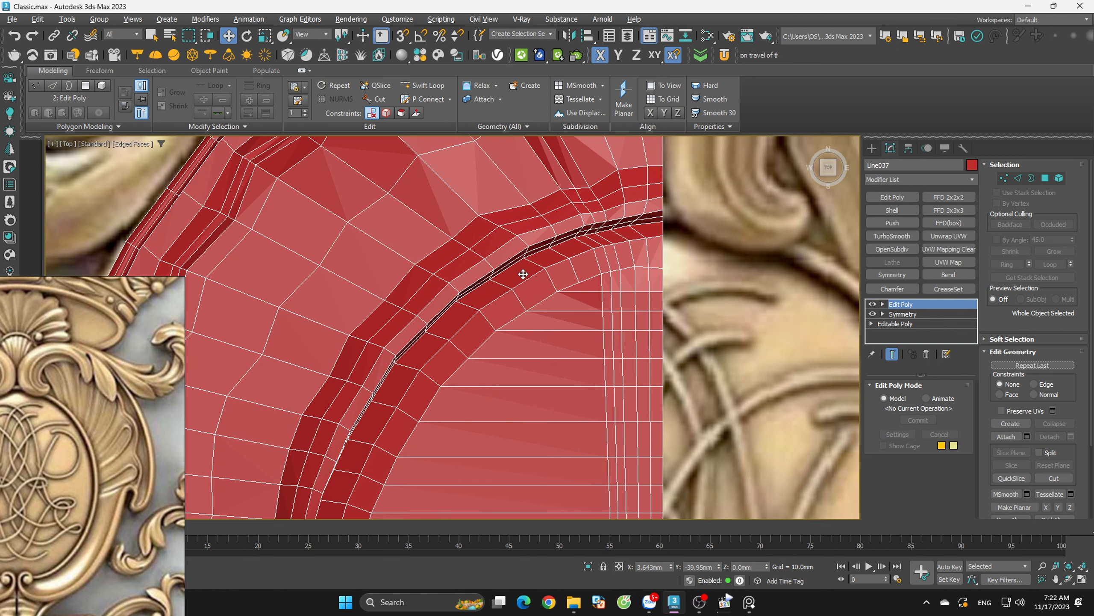
pyautogui.press('2')
pyautogui.doubleClick(494, 254)
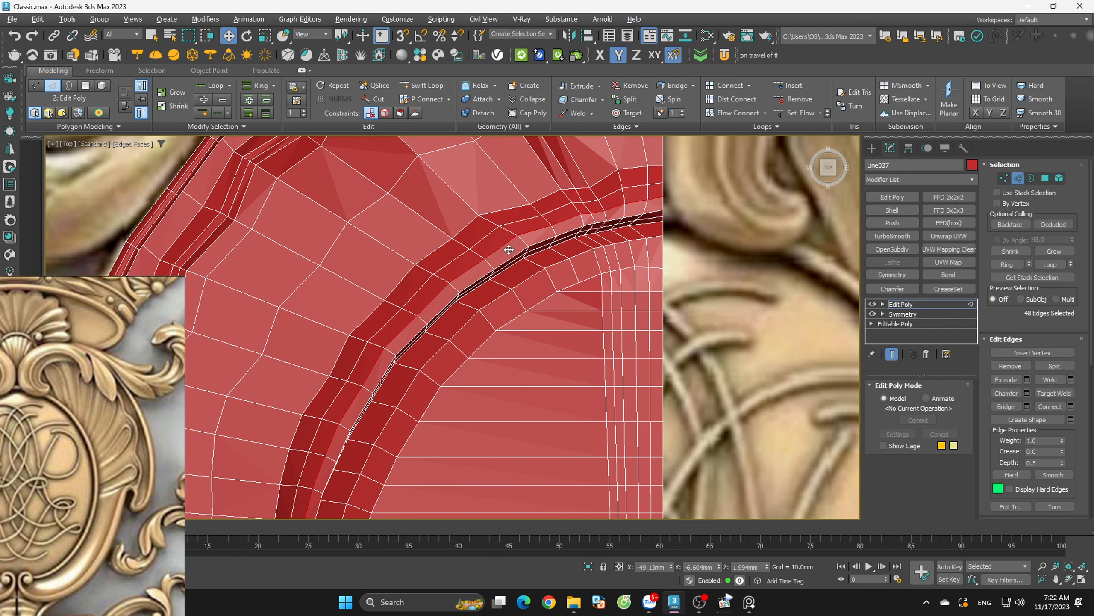
pyautogui.doubleClick(482, 241)
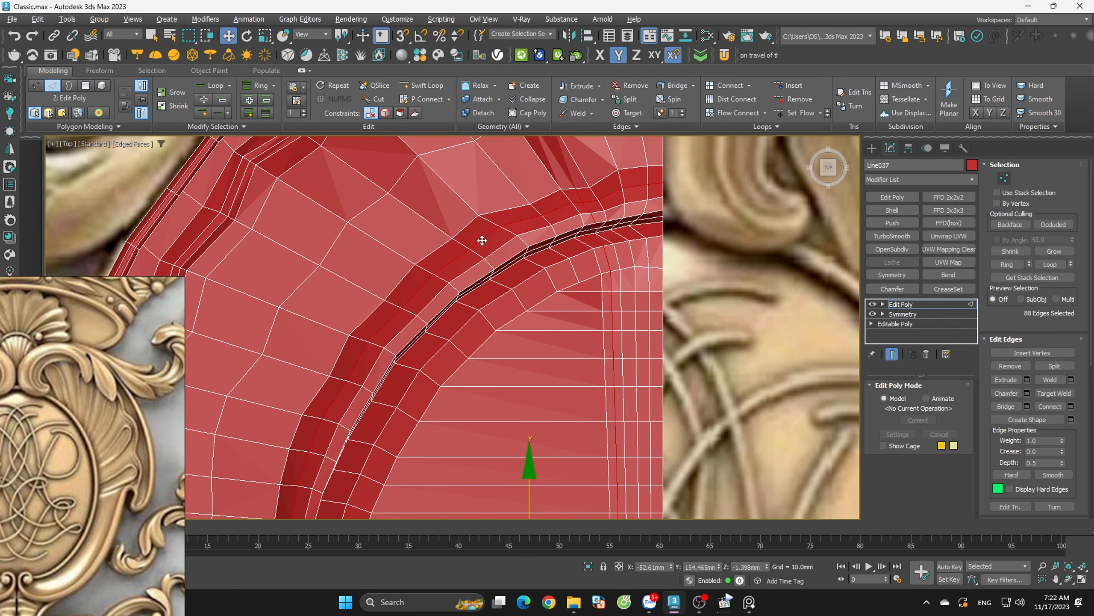
# Try to drop the stray edges at the upper centre line and across the upper band from the loop selection
pyautogui.scroll(-2, 528, 237)
pyautogui.scroll(4, 584, 202)
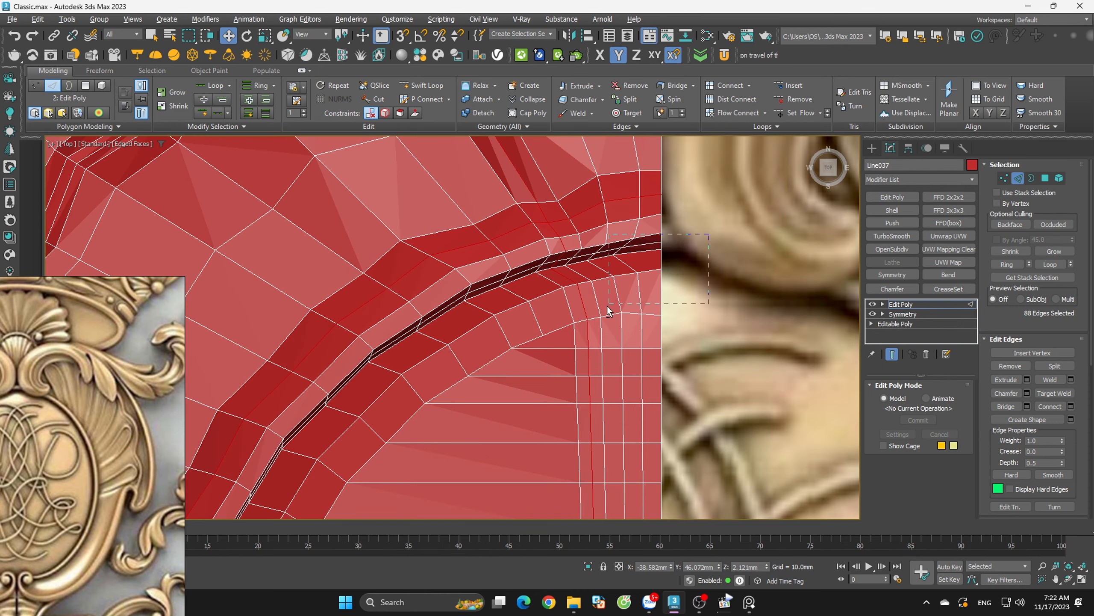
pyautogui.keyDown('alt'); pyautogui.moveTo(607, 306); pyautogui.dragTo(607, 307); pyautogui.keyUp('alt')
pyautogui.scroll(-5, 642, 320)
pyautogui.keyDown('alt'); pyautogui.moveTo(551, 268); pyautogui.dragTo(526, 276); pyautogui.keyUp('alt')
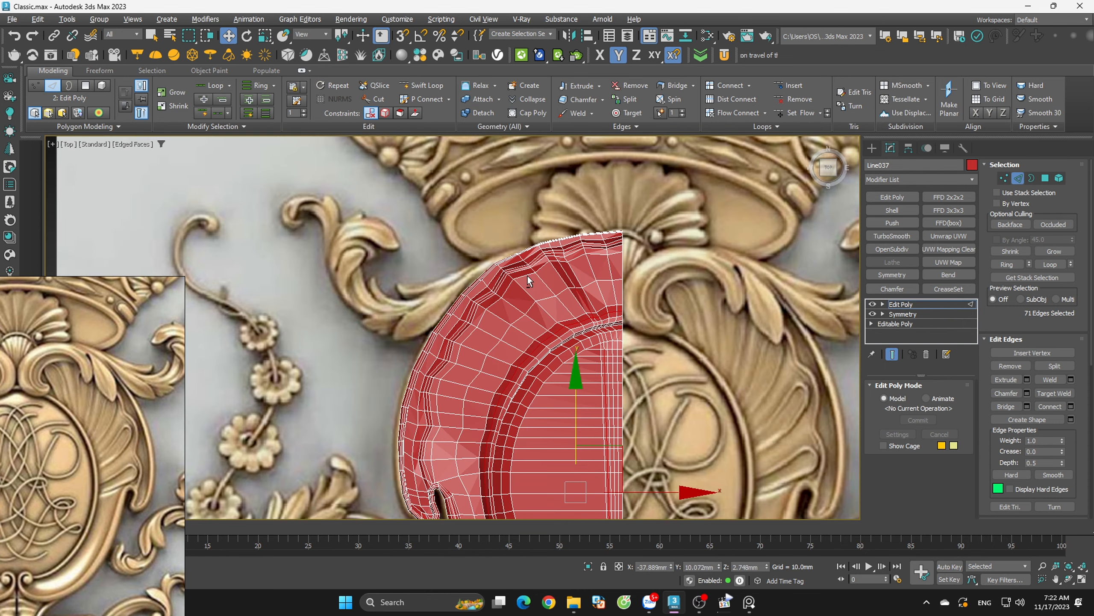
pyautogui.scroll(3, 527, 275)
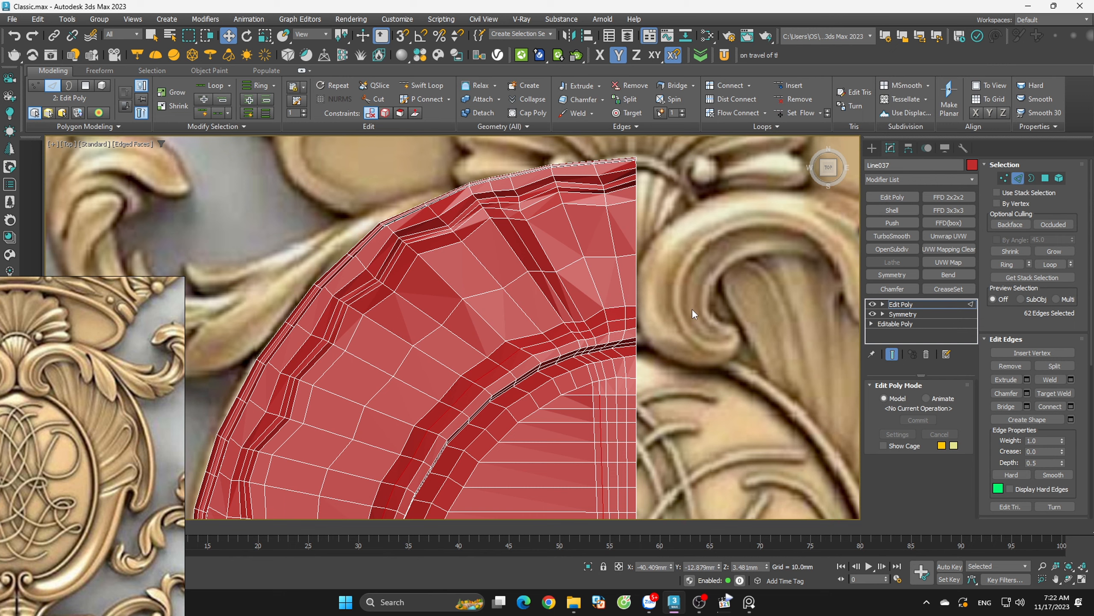
pyautogui.scroll(4, 544, 346)
# Clear the selection, reselect the loop on the groove's outer slope and dock the detached Edges tools back in the ribbon
pyautogui.press('2')
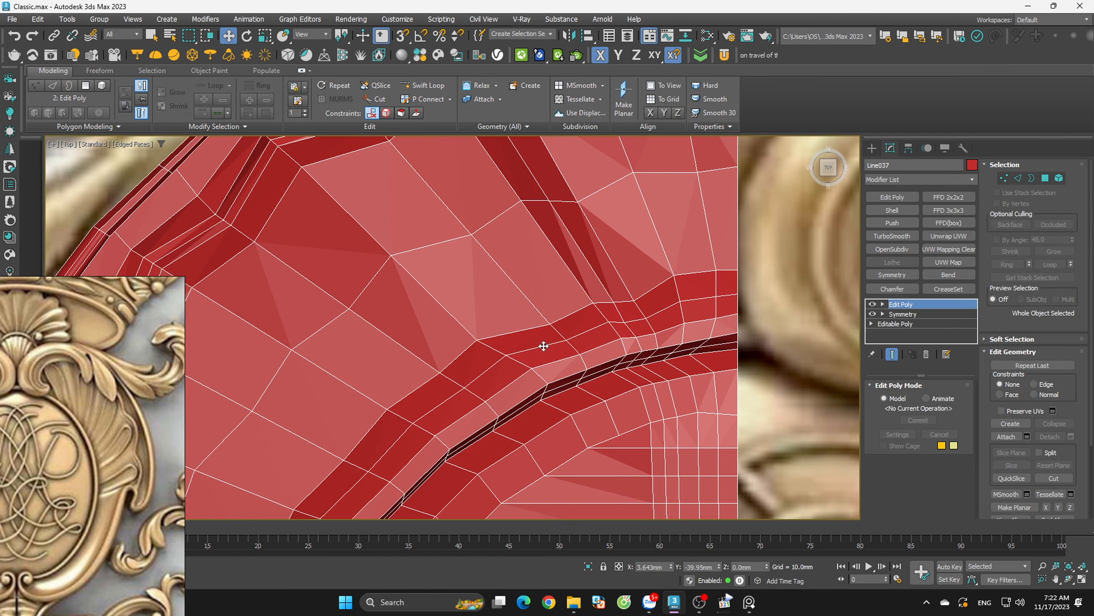
pyautogui.press('2')
pyautogui.doubleClick(544, 345)
pyautogui.scroll(-3, 599, 316)
pyautogui.keyDown('alt'); pyautogui.moveTo(685, 128); pyautogui.dragTo(702, 162); pyautogui.keyUp('alt')
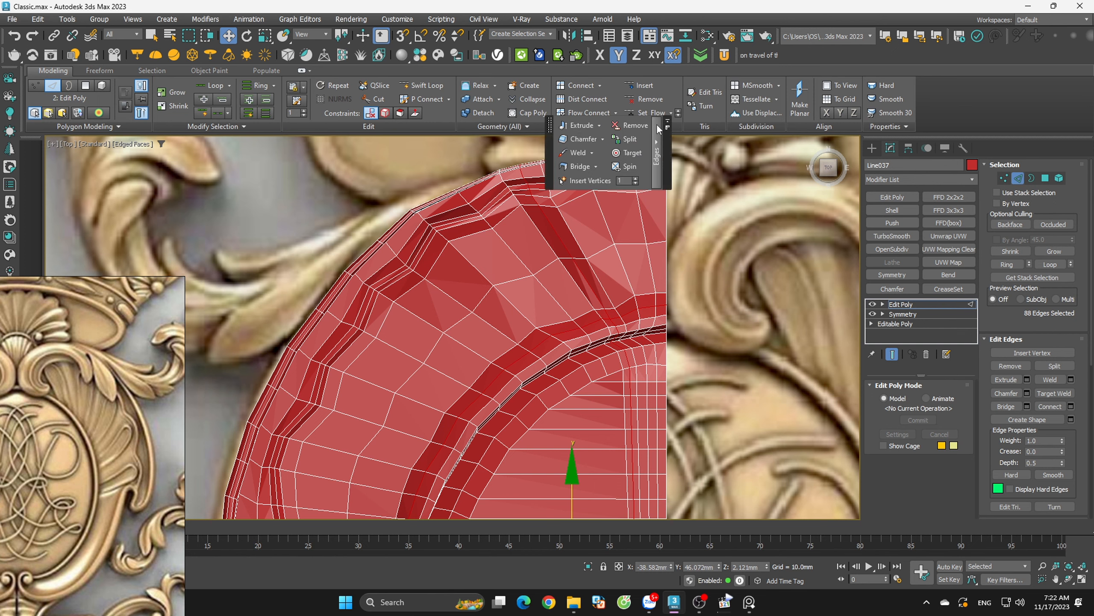
pyautogui.moveTo(548, 131); pyautogui.dragTo(655, 106)
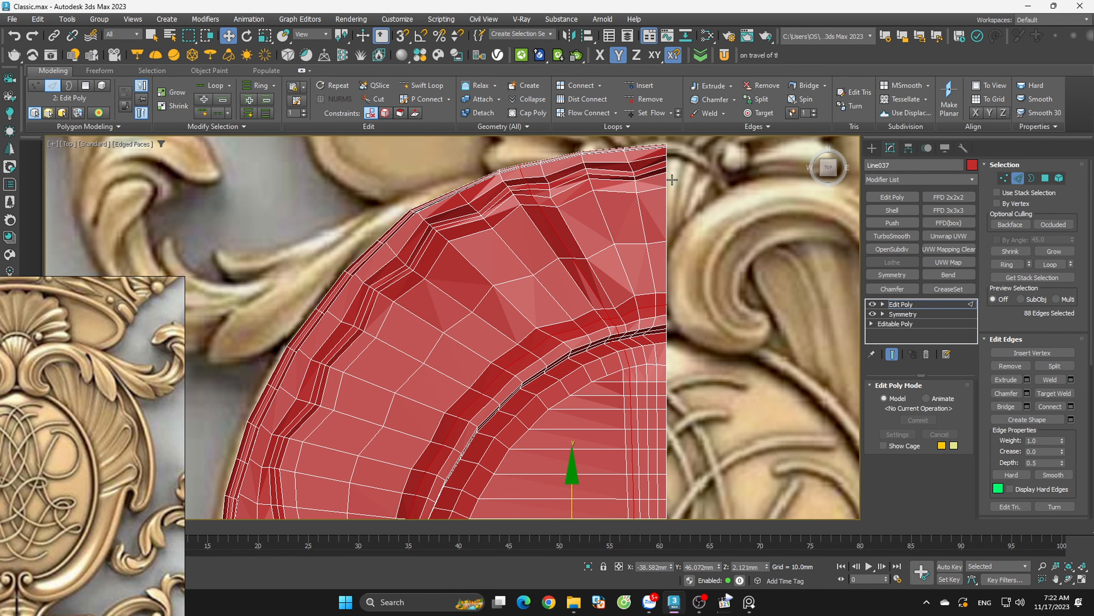
# Deselect the stray edges of this loop crossing the upper band and the top of the inner panel
pyautogui.moveTo(692, 220); pyautogui.dragTo(688, 270, button='middle')
pyautogui.keyDown('alt'); pyautogui.moveTo(579, 232); pyautogui.dragTo(519, 336); pyautogui.keyUp('alt')
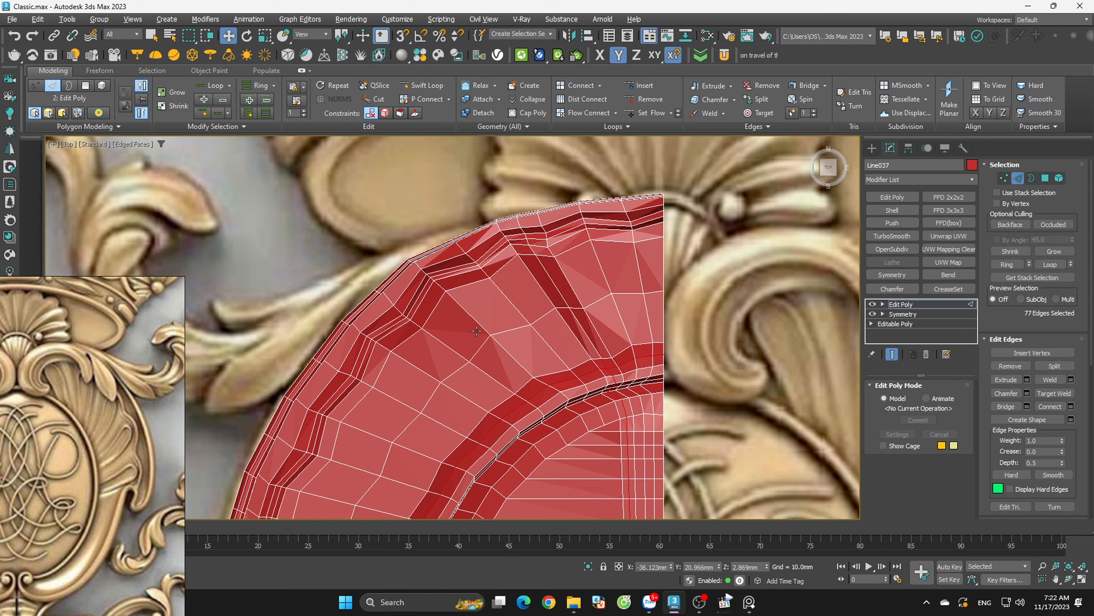
pyautogui.scroll(3, 592, 372)
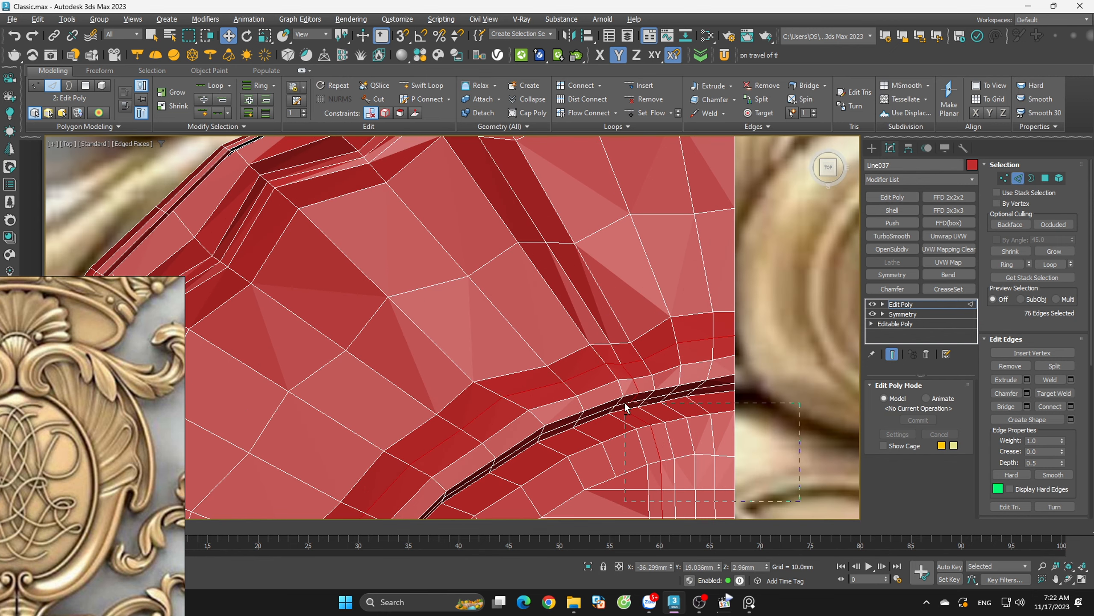
pyautogui.keyDown('alt'); pyautogui.moveTo(624, 403); pyautogui.dragTo(624, 403); pyautogui.keyUp('alt')
pyautogui.scroll(-6, 597, 375)
# Deselect the remaining edges running down the inner panel and around the bottom scroll, keeping only the curved groove loop
pyautogui.moveTo(690, 449); pyautogui.dragTo(693, 247, button='middle')
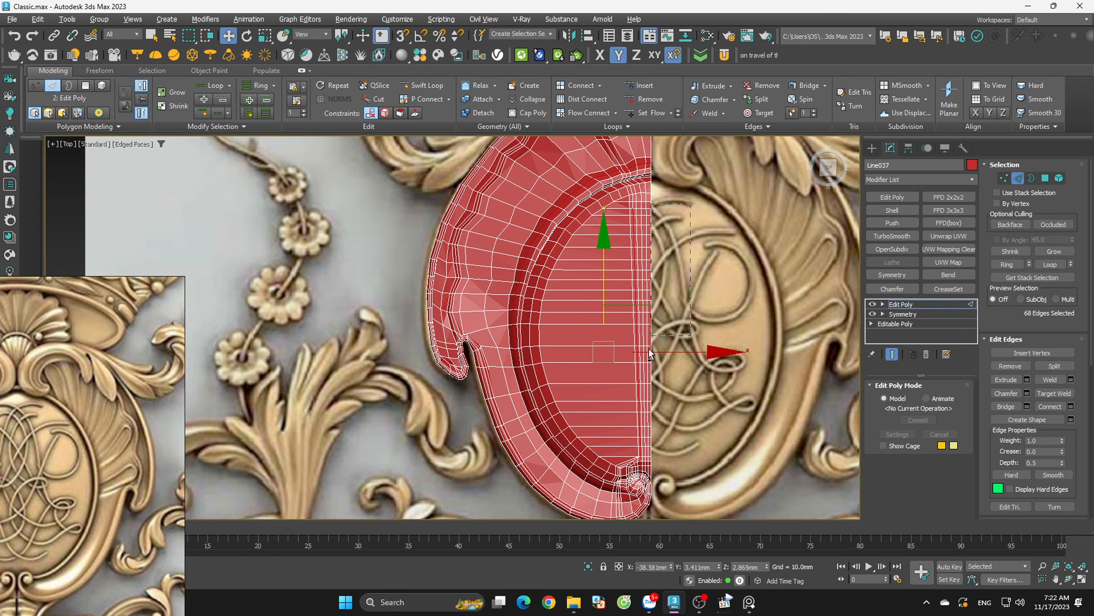
pyautogui.keyDown('alt'); pyautogui.moveTo(649, 349); pyautogui.dragTo(629, 371); pyautogui.keyUp('alt')
pyautogui.moveTo(669, 469); pyautogui.dragTo(665, 306, button='middle')
pyautogui.scroll(8, 664, 306)
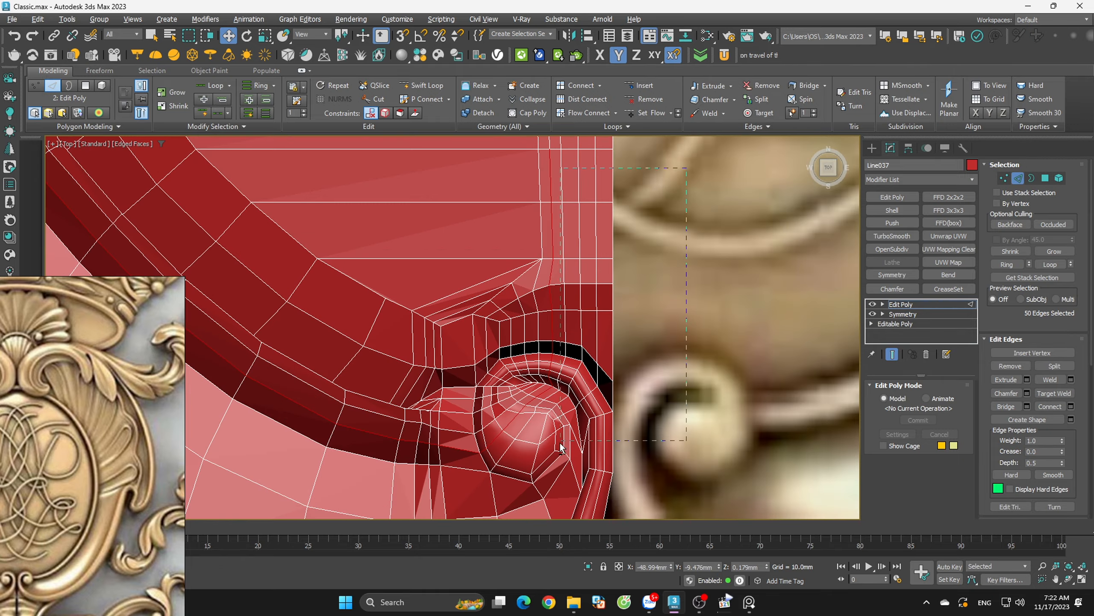
pyautogui.keyDown('alt'); pyautogui.moveTo(514, 461); pyautogui.dragTo(473, 475); pyautogui.keyUp('alt')
pyautogui.scroll(-9, 547, 428)
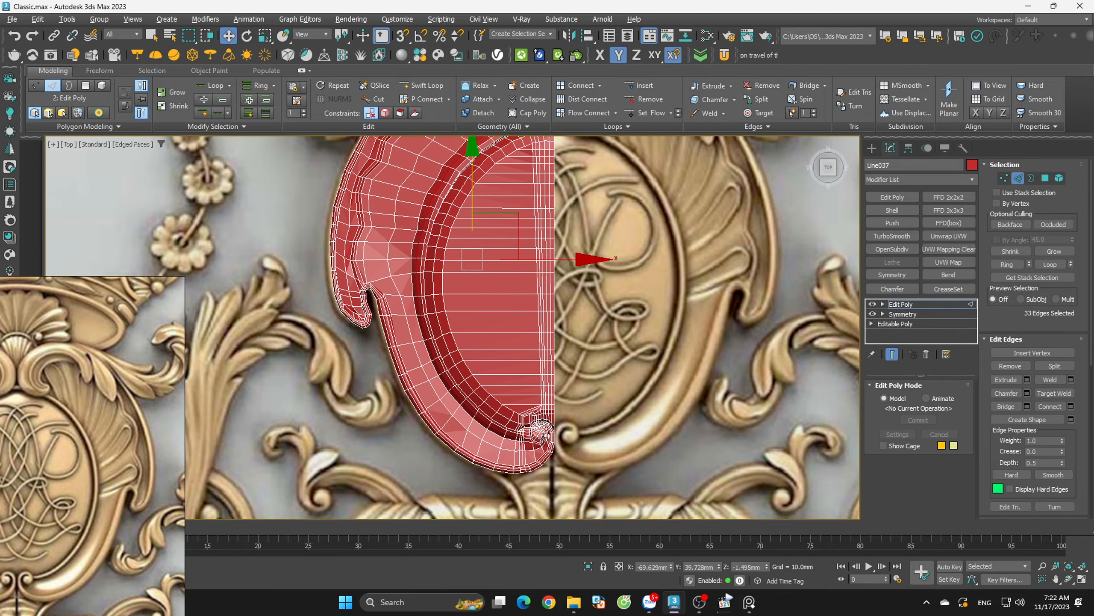
# Raise the selected loop on the groove's outer slope about 4.3 mm in the front wireframe view
pyautogui.keyDown('alt'); pyautogui.moveTo(542, 427); pyautogui.dragTo(556, 357, button='middle'); pyautogui.keyUp('alt')
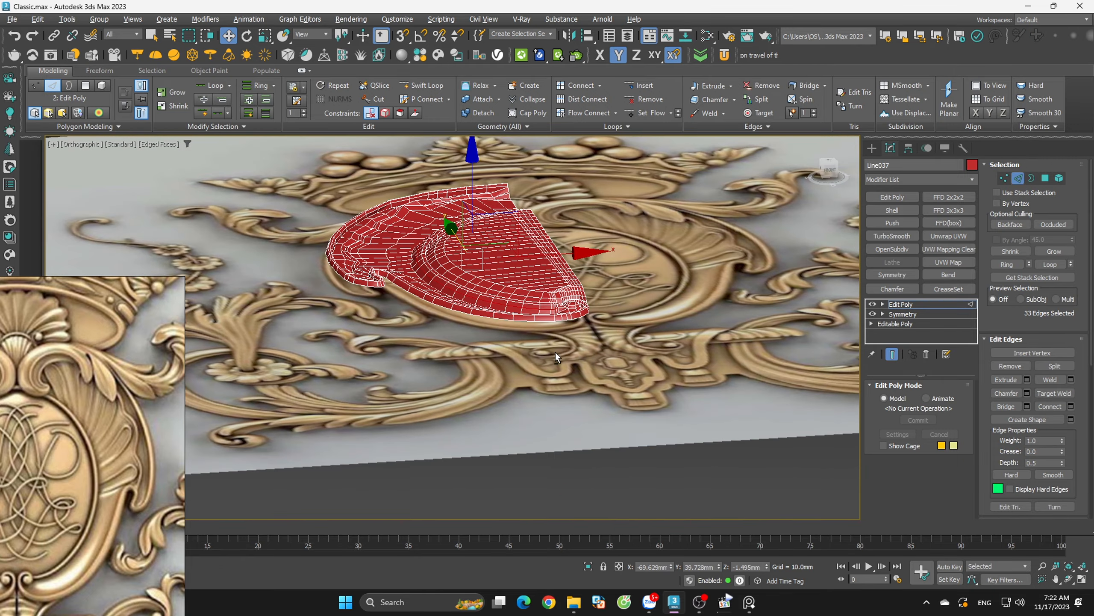
pyautogui.click(829, 171)
pyautogui.scroll(5, 422, 271)
pyautogui.scroll(3, 555, 249)
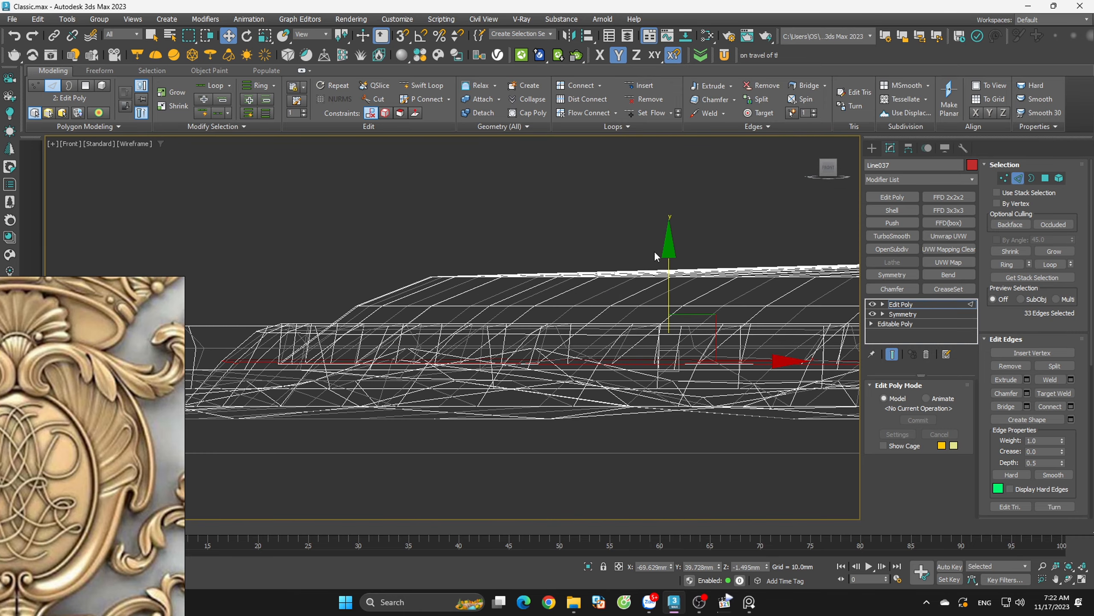
pyautogui.moveTo(667, 275); pyautogui.dragTo(670, 240)
pyautogui.keyDown('alt'); pyautogui.moveTo(669, 240); pyautogui.dragTo(584, 299, button='middle'); pyautogui.keyUp('alt')
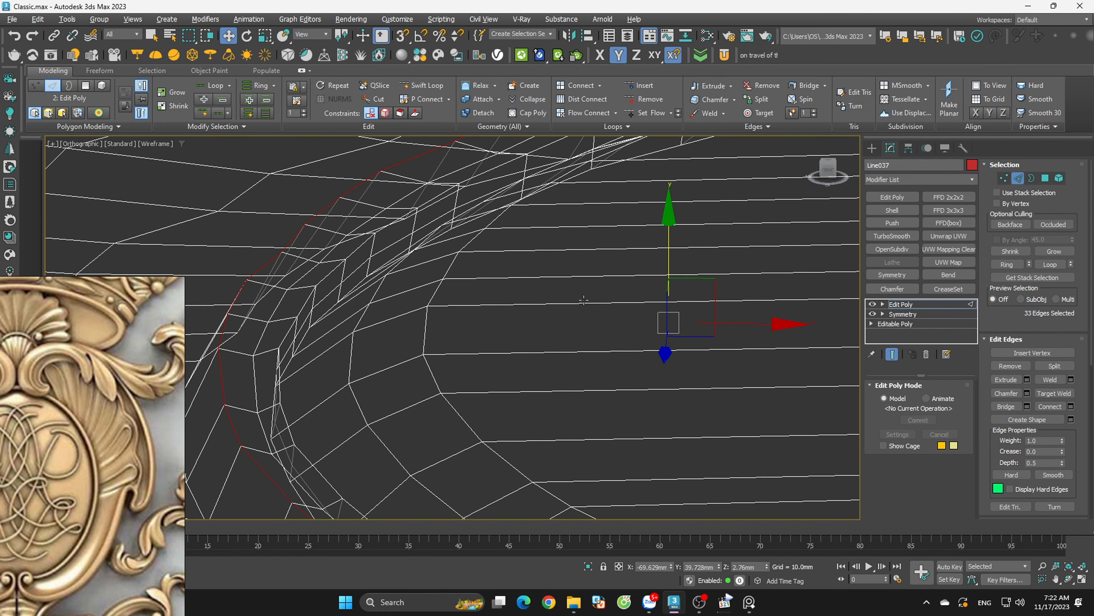
pyautogui.press('2')
pyautogui.press('2')
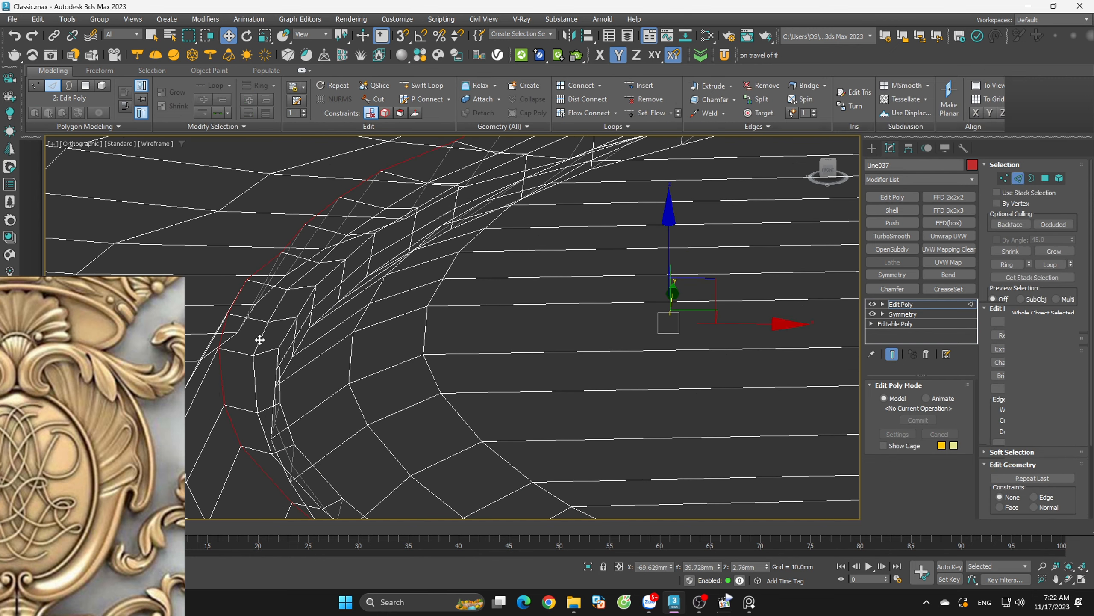
pyautogui.doubleClick(260, 340)
pyautogui.hotkey('shift', 'f')
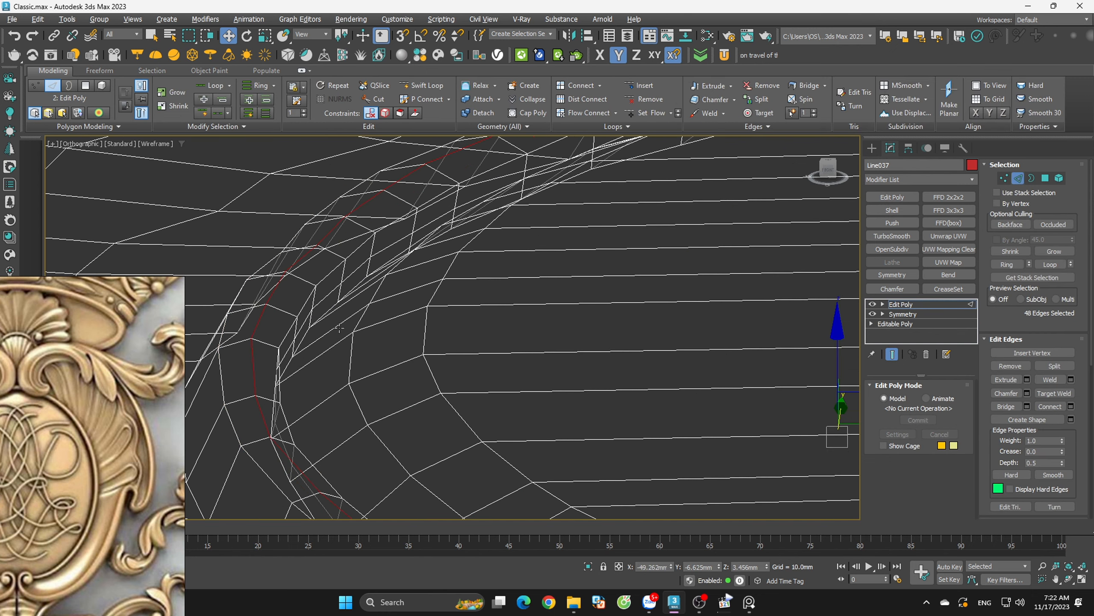
pyautogui.scroll(-6, 340, 328)
pyautogui.keyDown('alt'); pyautogui.moveTo(416, 354); pyautogui.dragTo(259, 432, button='middle'); pyautogui.keyUp('alt')
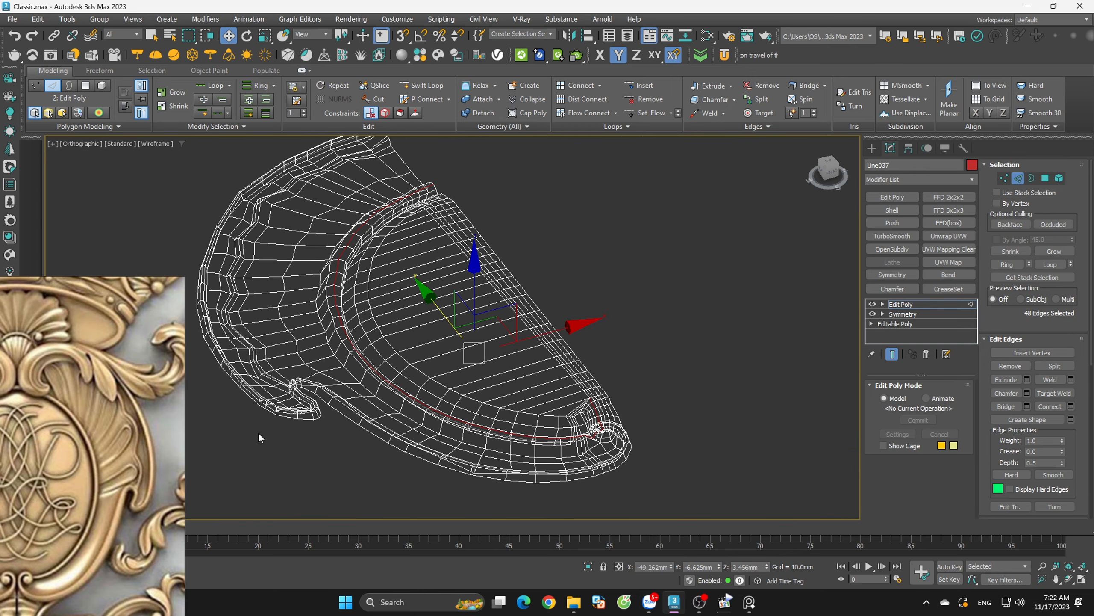
pyautogui.click(258, 432)
# Insert another edge loop along the outer side of the groove with Swift Loop
pyautogui.scroll(5, 364, 368)
pyautogui.hotkey('alt', '1')
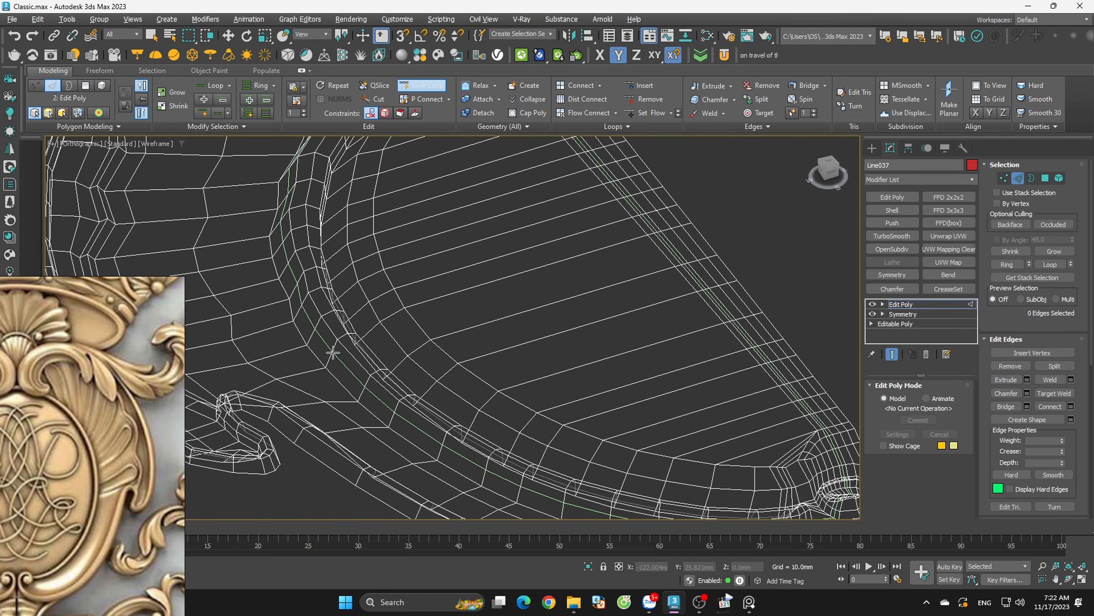
pyautogui.click(333, 352)
pyautogui.press('w')
# Reapply TurboSmooth and inspect the smoothed rim and groove in a shaded top view with the frame deselected
pyautogui.click(910, 239)
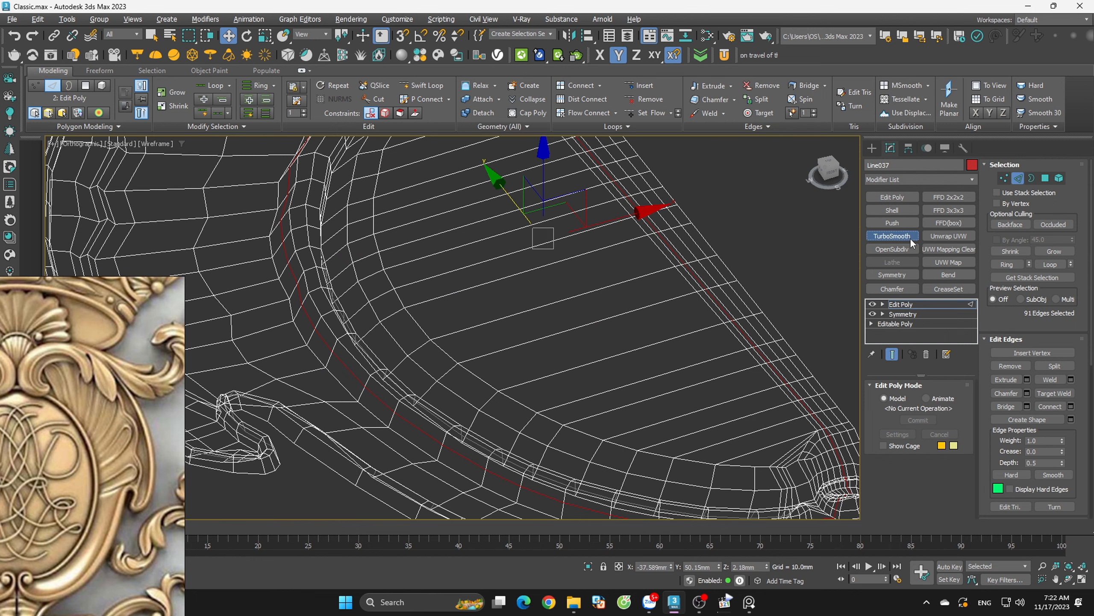
pyautogui.moveTo(596, 290); pyautogui.dragTo(537, 337, button='middle')
pyautogui.scroll(-5, 538, 338)
pyautogui.press('t')
pyautogui.press('z')
pyautogui.click(615, 242)
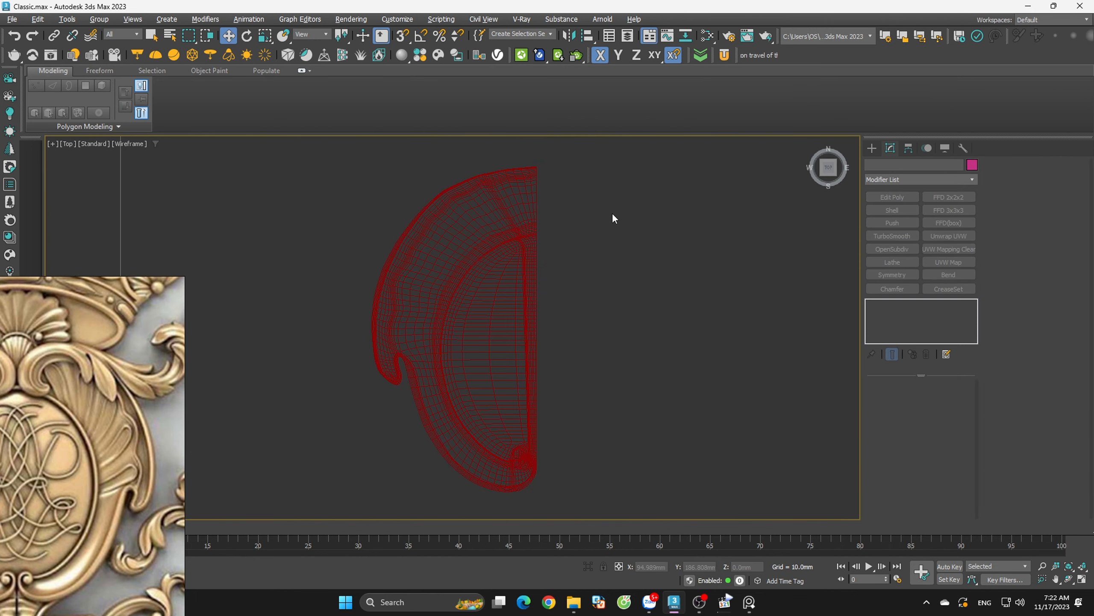
pyautogui.scroll(4, 579, 265)
pyautogui.press('F3')
pyautogui.scroll(-5, 580, 267)
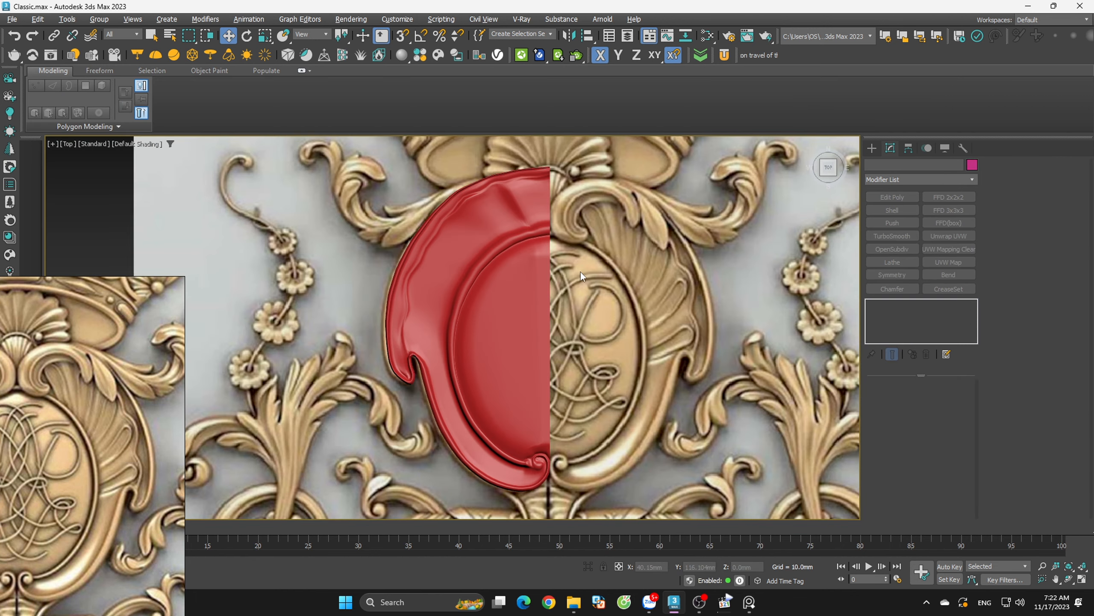
pyautogui.scroll(6, 580, 270)
# Select the frame, remove TurboSmooth and display the mesh edges for further editing
pyautogui.click(539, 242)
pyautogui.click(927, 354)
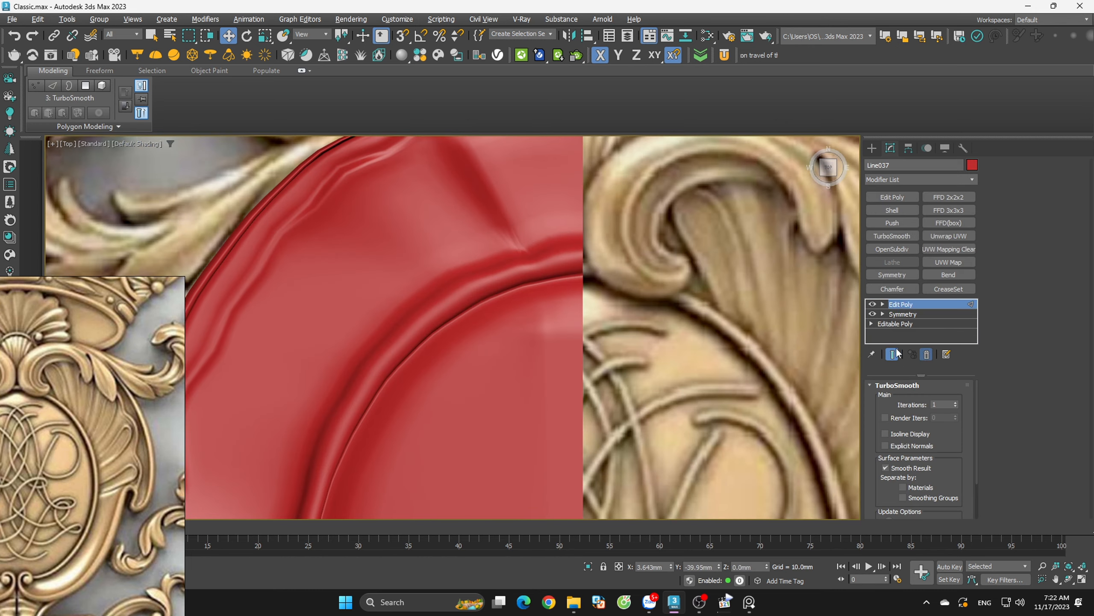
pyautogui.press('2')
pyautogui.press('F4')
# Cut a new edge across the diagonal triangles at the inner groove, from its upper boundary vertex to the lower one
pyautogui.scroll(4, 534, 255)
pyautogui.press('1')
pyautogui.scroll(2, 552, 270)
pyautogui.scroll(3, 570, 283)
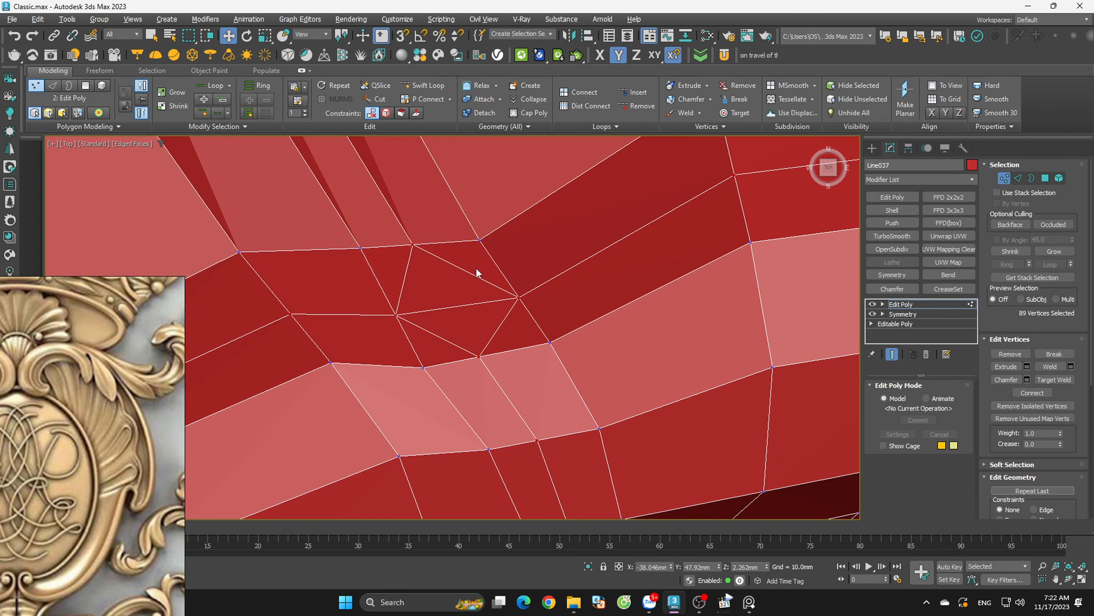
pyautogui.hotkey('alt', 'c')
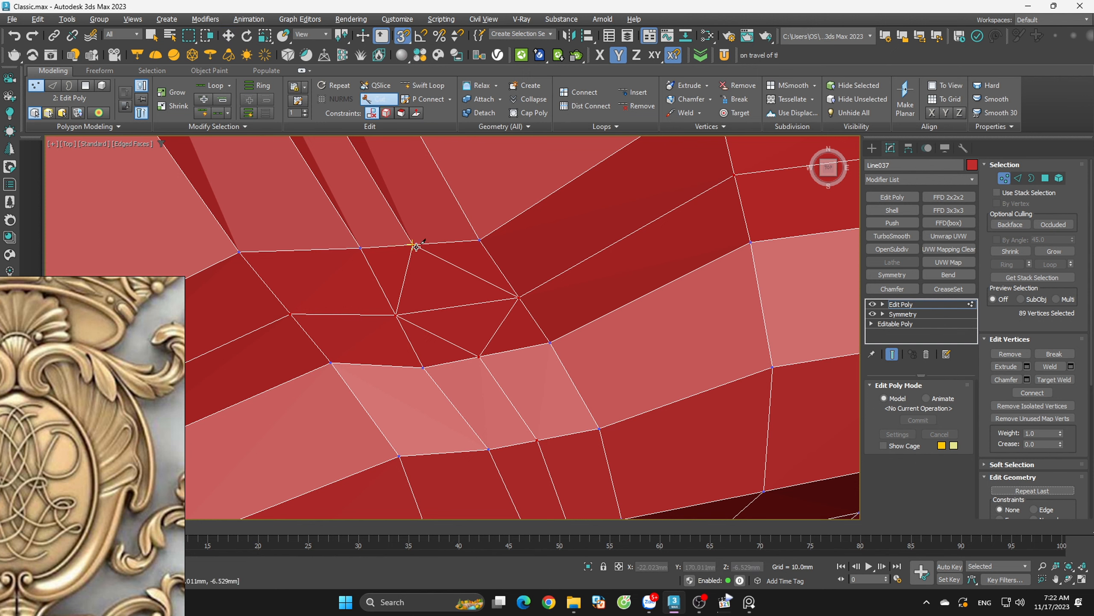
pyautogui.click(413, 245)
pyautogui.click(479, 356)
pyautogui.rightClick(510, 333)
# Remove the four leftover diagonal edges around the new cut and check the edge loop running through it
pyautogui.press('2')
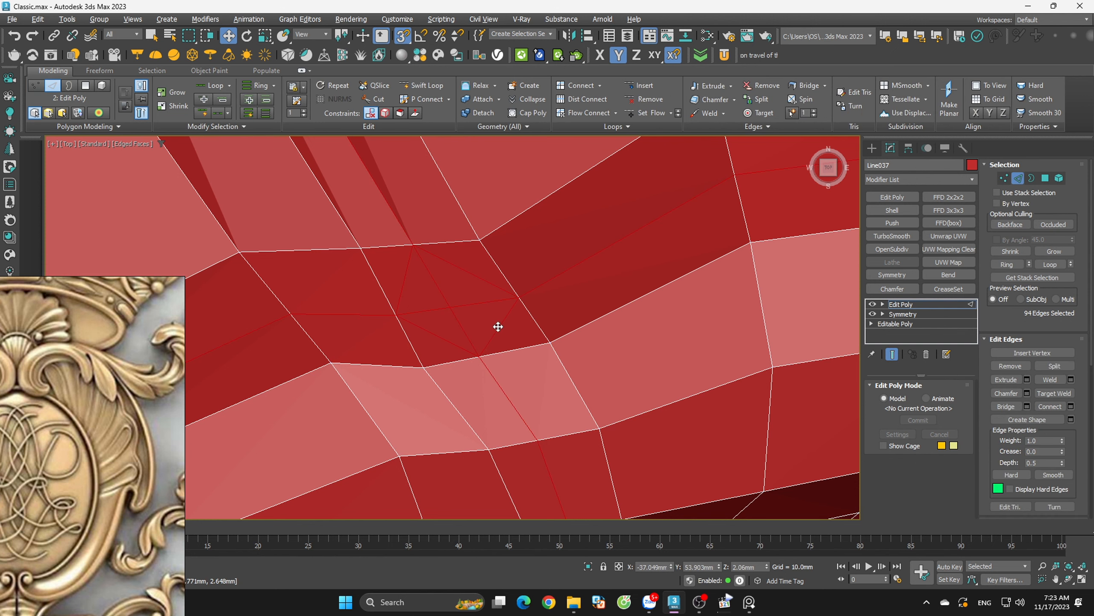
pyautogui.press('2')
pyautogui.press('2')
pyautogui.click(498, 329)
pyautogui.keyDown('ctrl'); pyautogui.click(475, 278); pyautogui.keyUp('ctrl')
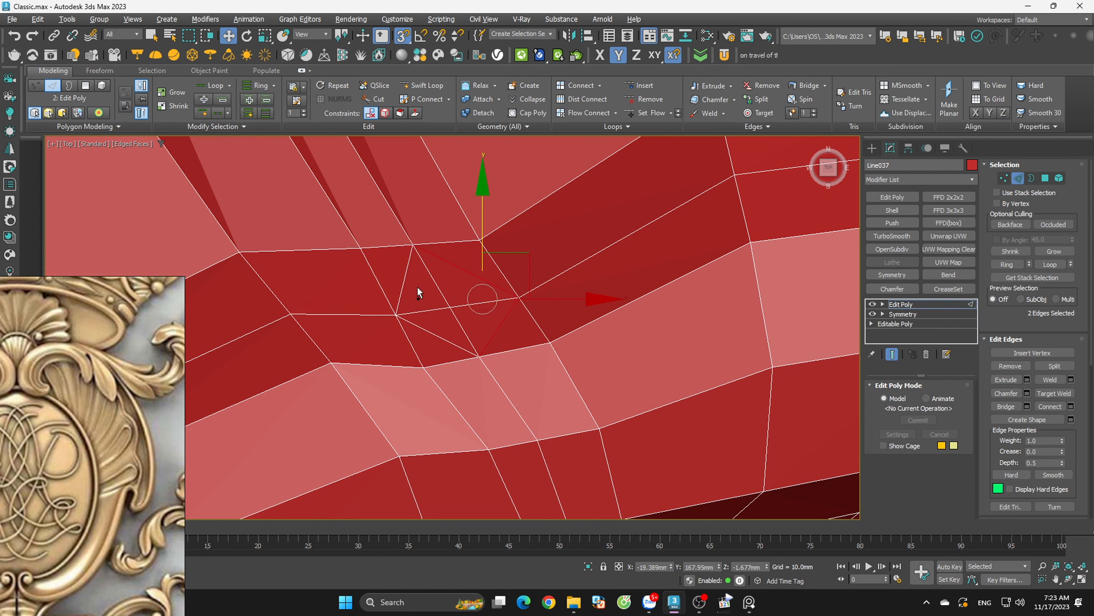
pyautogui.keyDown('ctrl'); pyautogui.click(404, 290); pyautogui.keyUp('ctrl')
pyautogui.keyDown('ctrl'); pyautogui.click(427, 329); pyautogui.keyUp('ctrl')
pyautogui.click(428, 328)
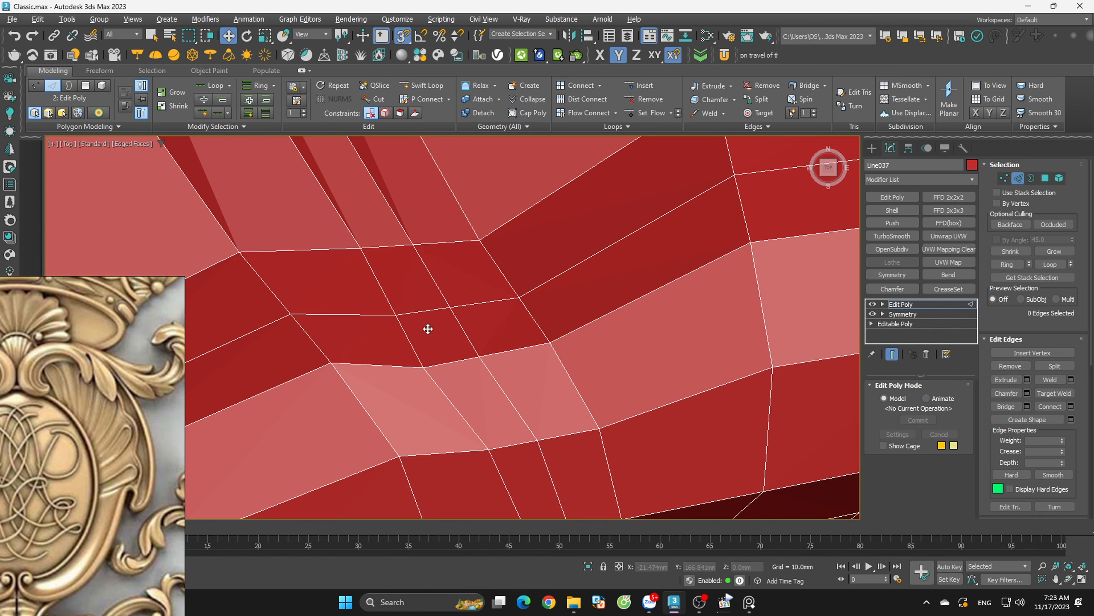
pyautogui.scroll(-3, 429, 335)
pyautogui.doubleClick(409, 293)
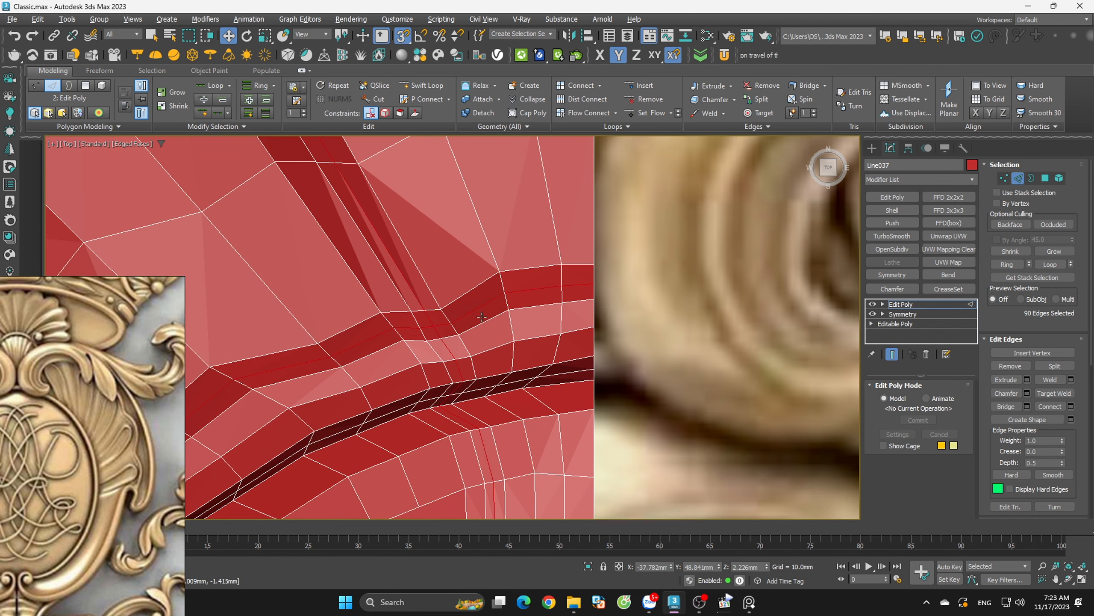
pyautogui.scroll(-5, 589, 345)
pyautogui.click(648, 306)
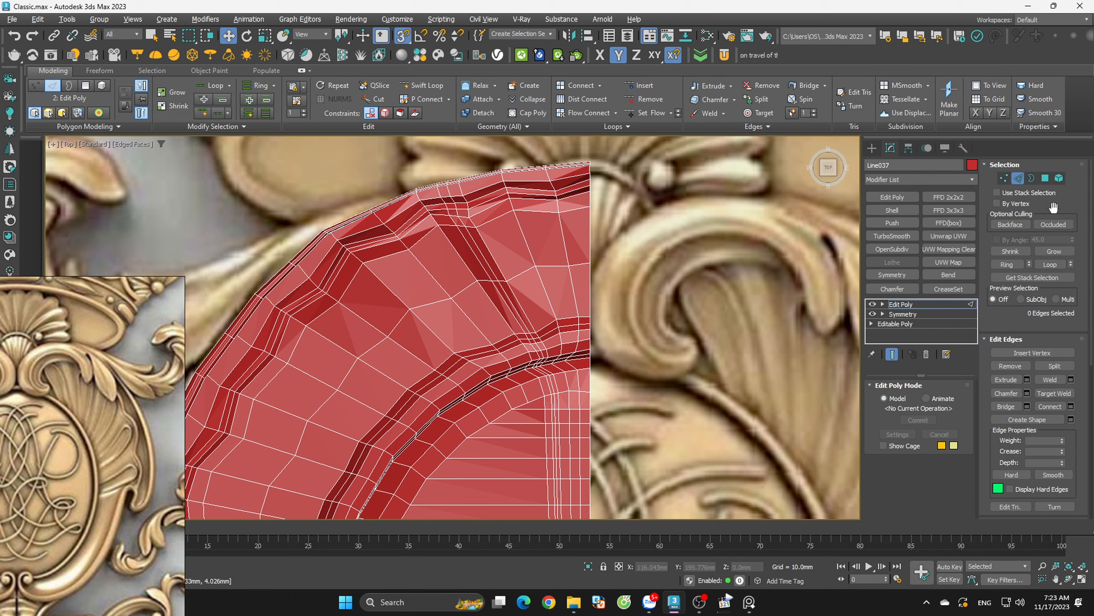
# Apply TurboSmooth, inspect the smoothed upper rim with and without mesh edges, and remove the modifier again
pyautogui.click(1018, 178)
pyautogui.click(892, 236)
pyautogui.press('F4')
pyautogui.scroll(-3, 561, 245)
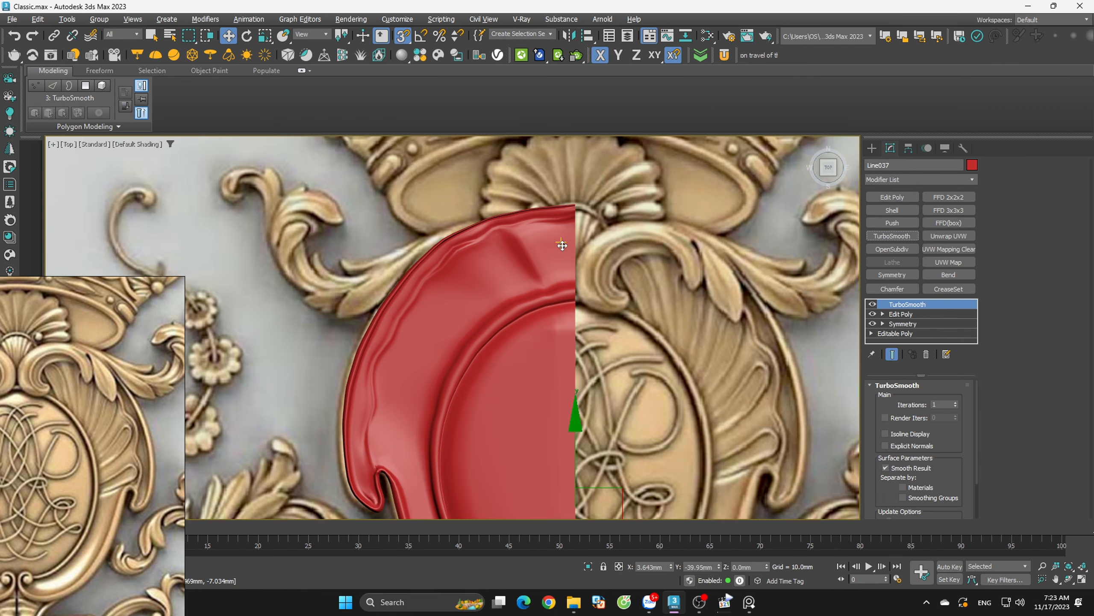
pyautogui.scroll(8, 475, 211)
pyautogui.press('F4')
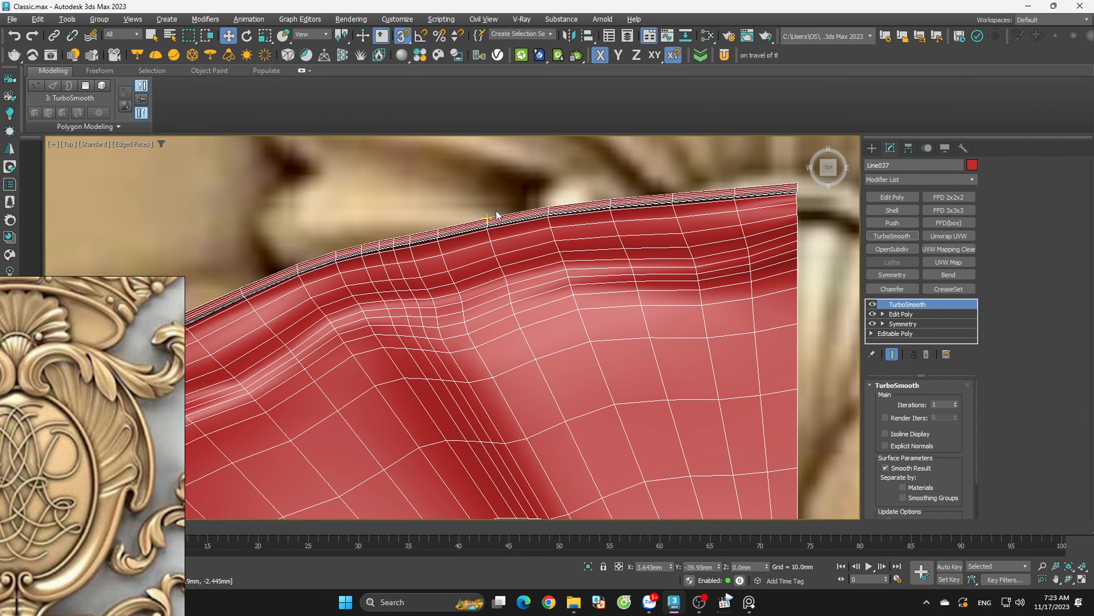
pyautogui.click(926, 354)
pyautogui.scroll(-3, 490, 218)
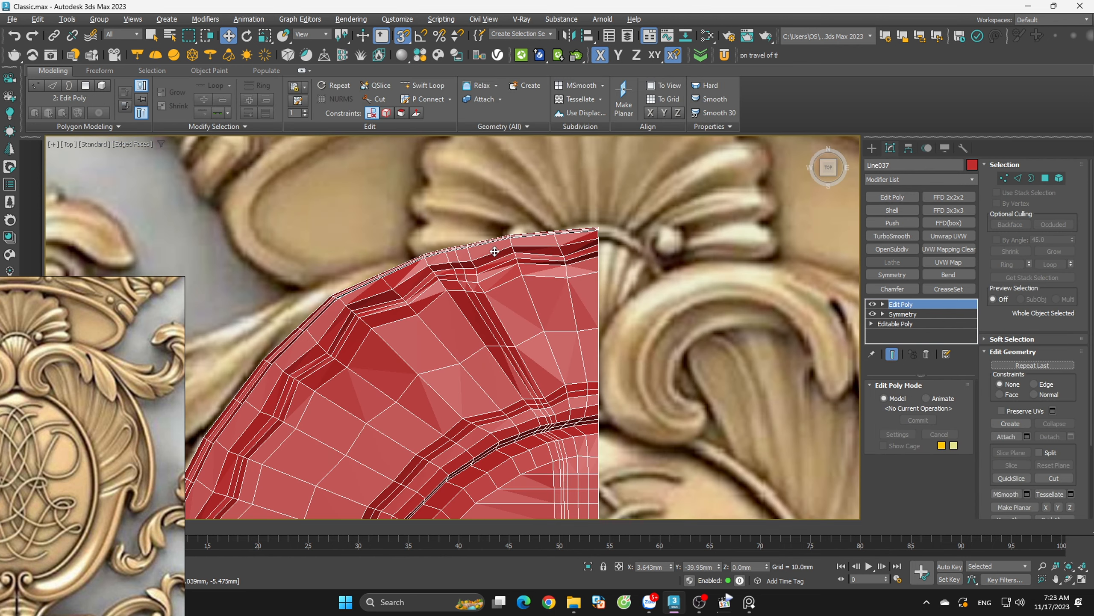
# Move the vertex column on the inner side of the upper rim's tight loops toward the frame's centre line
pyautogui.press('1')
pyautogui.scroll(4, 488, 223)
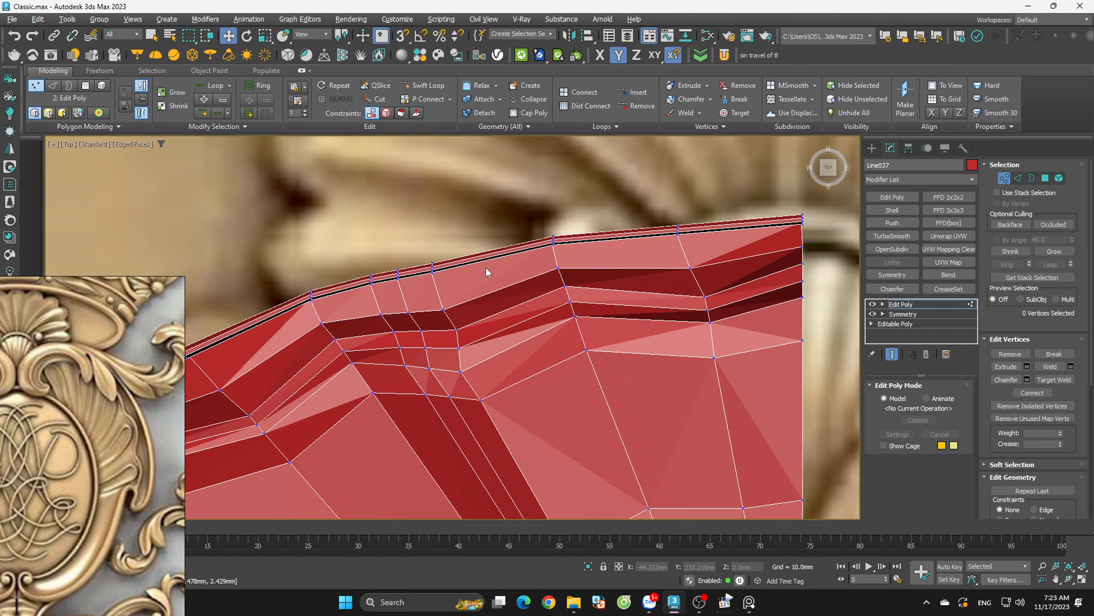
pyautogui.moveTo(416, 241); pyautogui.dragTo(450, 282)
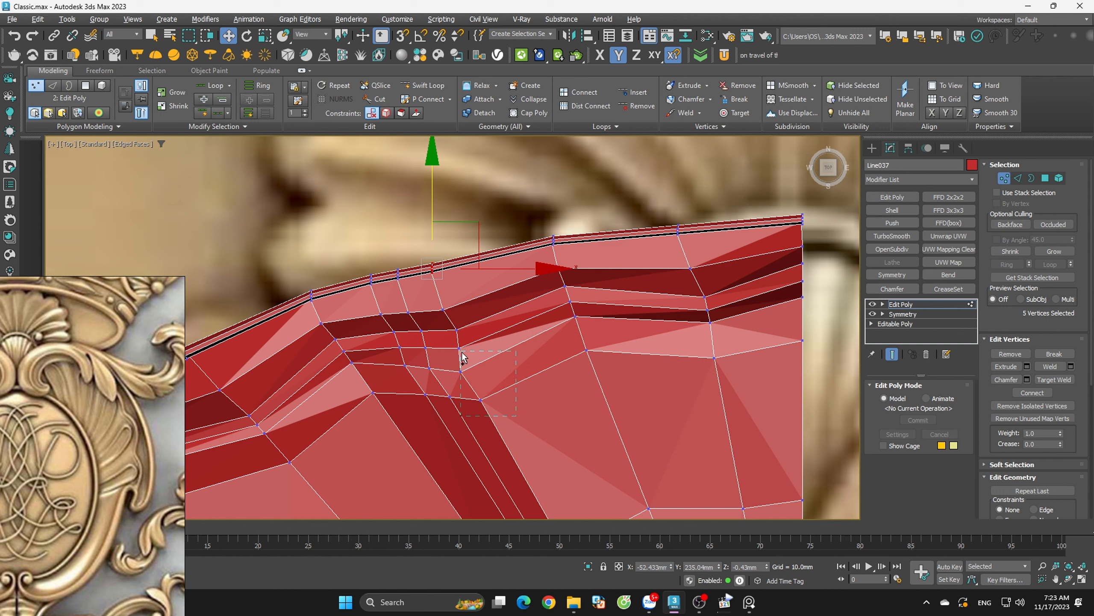
pyautogui.keyDown('ctrl'); pyautogui.moveTo(461, 357); pyautogui.dragTo(460, 350); pyautogui.keyUp('ctrl')
pyautogui.moveTo(470, 288); pyautogui.dragTo(528, 278)
# Shift the neighbouring vertex columns across the upper rim to spread the tightly spaced loops
pyautogui.moveTo(383, 242); pyautogui.dragTo(419, 289)
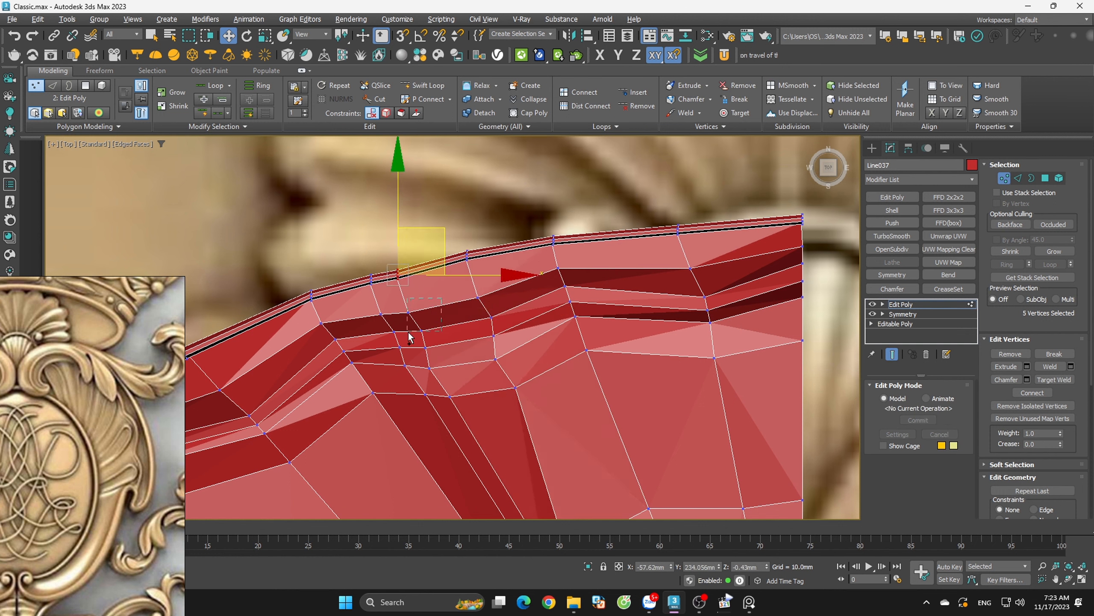
pyautogui.keyDown('ctrl'); pyautogui.moveTo(409, 332); pyautogui.dragTo(406, 335); pyautogui.keyUp('ctrl')
pyautogui.keyDown('ctrl'); pyautogui.moveTo(445, 340); pyautogui.dragTo(440, 401); pyautogui.keyUp('ctrl')
pyautogui.moveTo(454, 294); pyautogui.dragTo(469, 284)
pyautogui.moveTo(347, 249); pyautogui.dragTo(434, 403)
pyautogui.hotkey('ctrl', 'z')
pyautogui.moveTo(433, 293); pyautogui.dragTo(427, 295)
pyautogui.click(535, 229)
# Leave vertex editing, deselect the frame and compare its half with the carved shell in the reference image
pyautogui.scroll(-4, 534, 230)
pyautogui.scroll(-5, 568, 256)
pyautogui.scroll(-3, 574, 257)
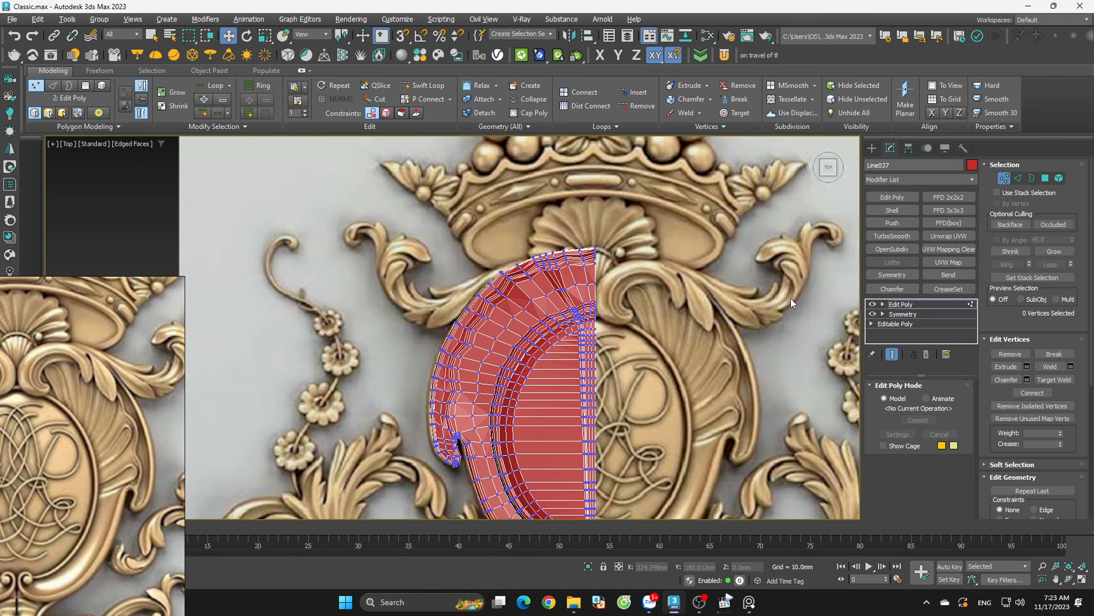
pyautogui.click(1003, 177)
pyautogui.click(732, 359)
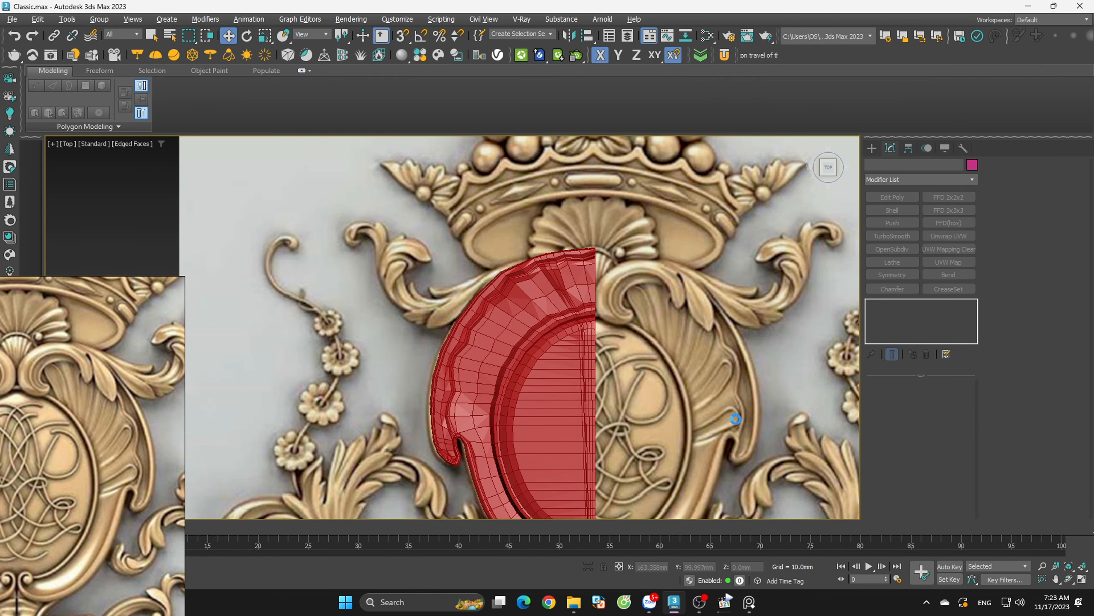
pyautogui.scroll(5, 734, 422)
pyautogui.scroll(-4, 703, 370)
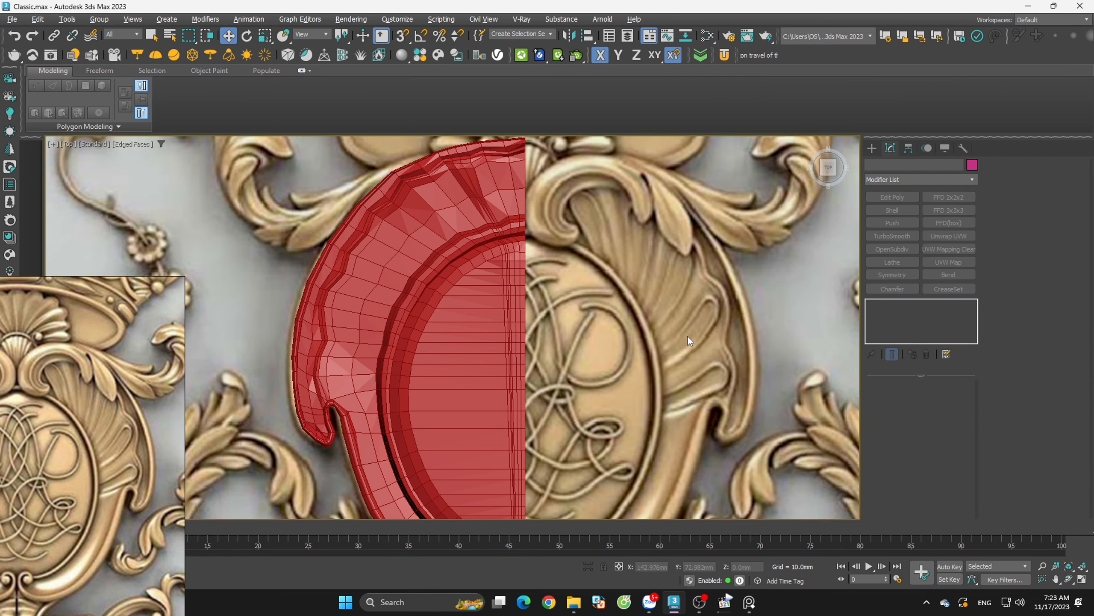
# Select the frame, show it see-through and examine the mesh around the outer notch against the reference carving
pyautogui.click(401, 322)
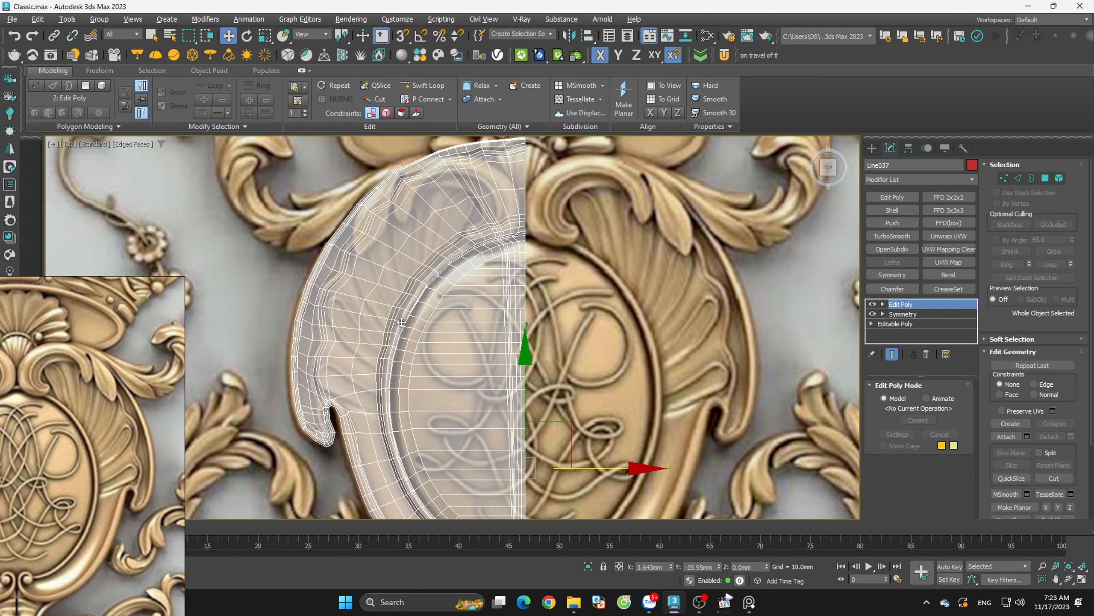
pyautogui.scroll(3, 339, 364)
pyautogui.moveTo(385, 375); pyautogui.dragTo(441, 360, button='middle')
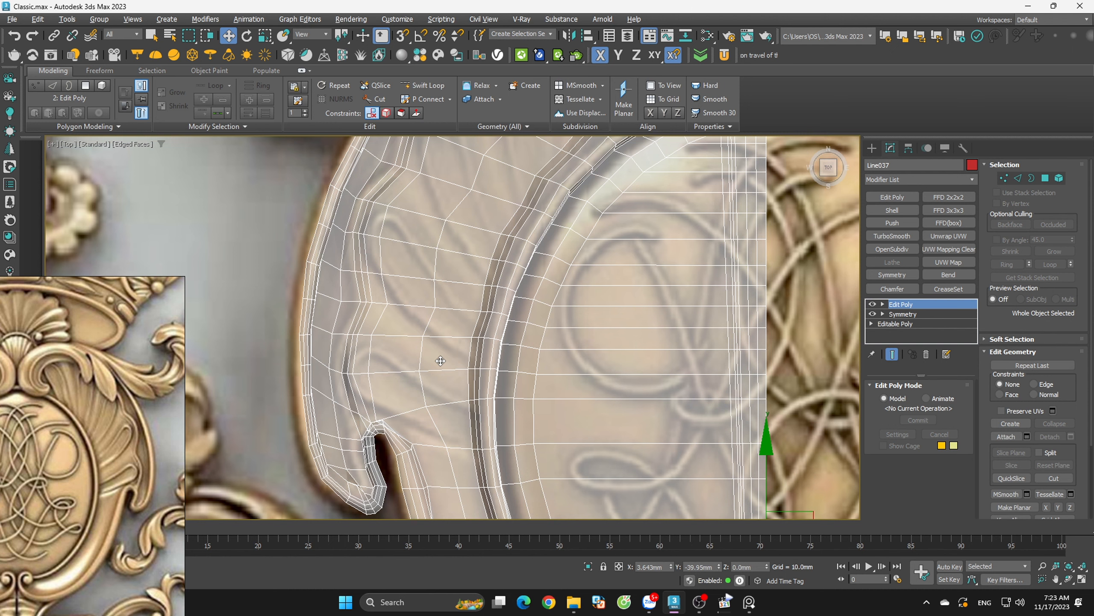
pyautogui.moveTo(431, 395); pyautogui.dragTo(472, 362, button='middle')
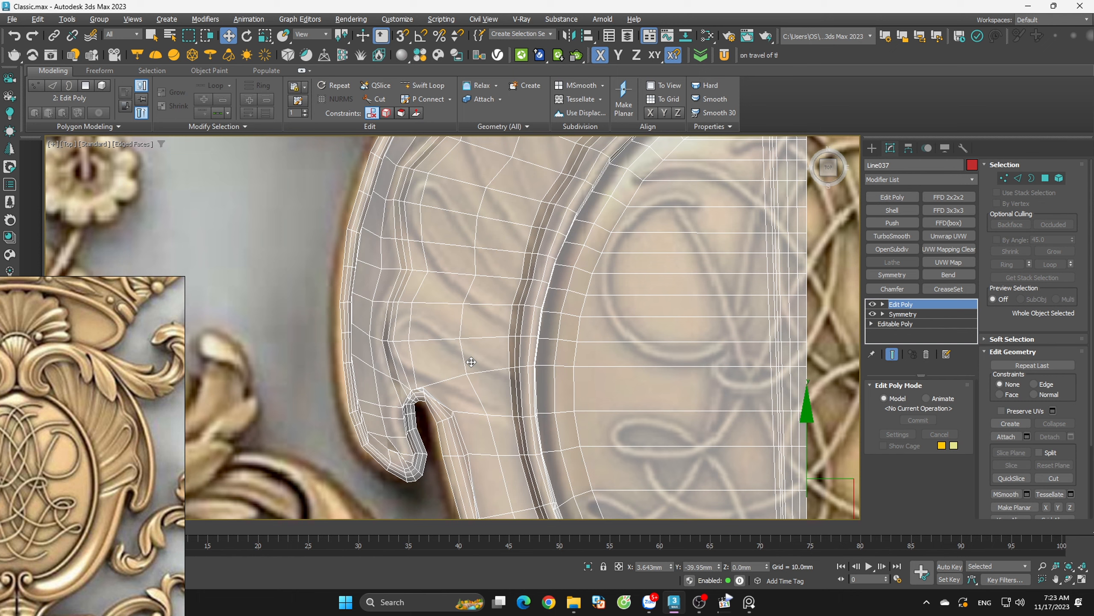
pyautogui.scroll(2, 455, 414)
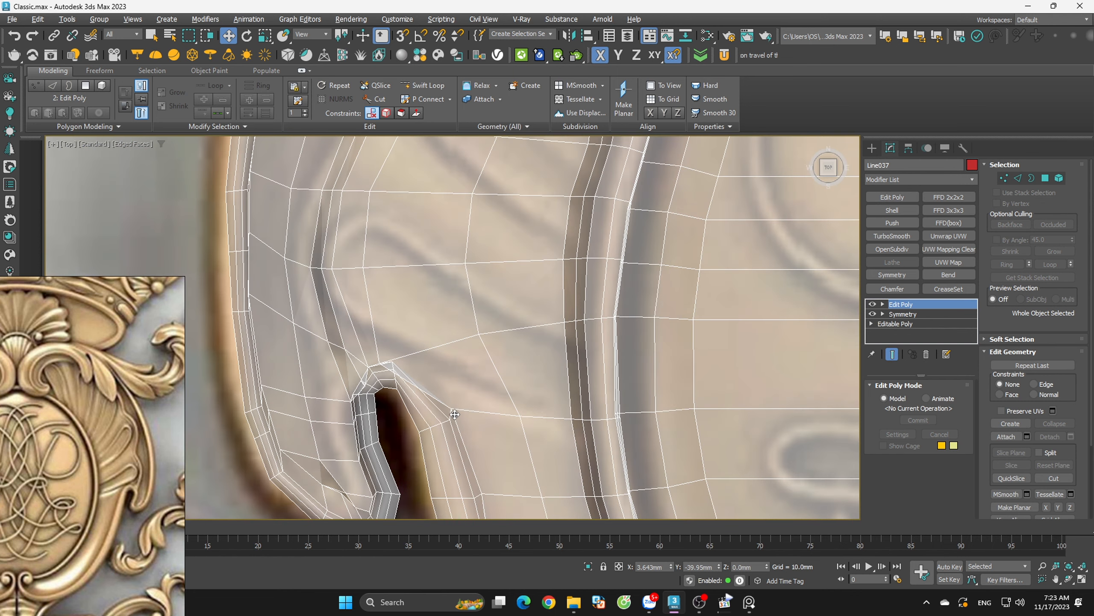
pyautogui.scroll(-1, 469, 406)
pyautogui.hotkey('alt', 'c')
pyautogui.scroll(-4, 580, 389)
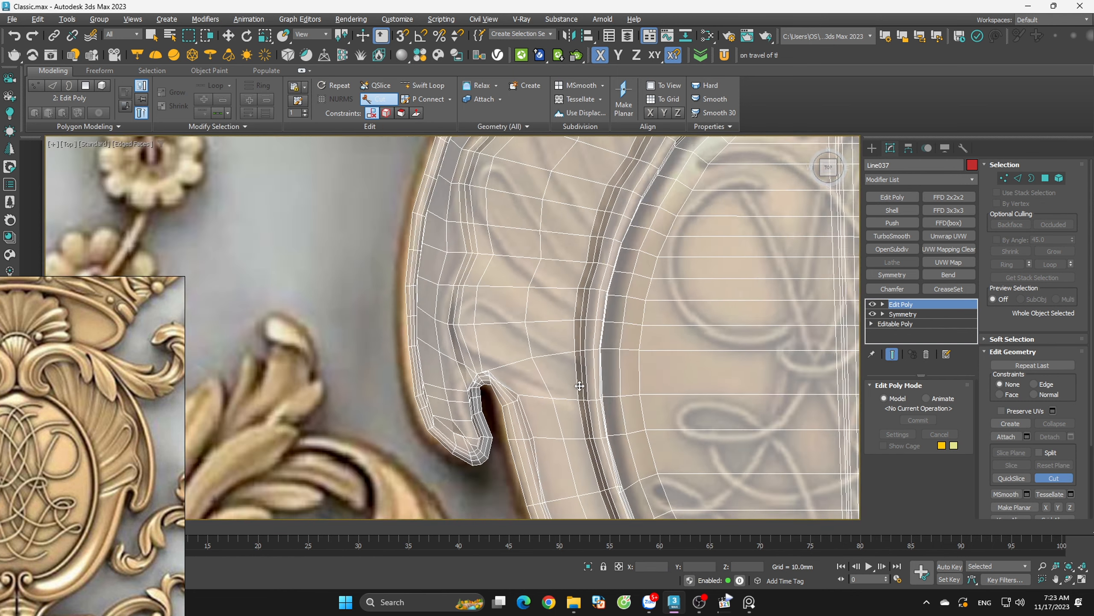
pyautogui.scroll(3, 585, 390)
pyautogui.press('w')
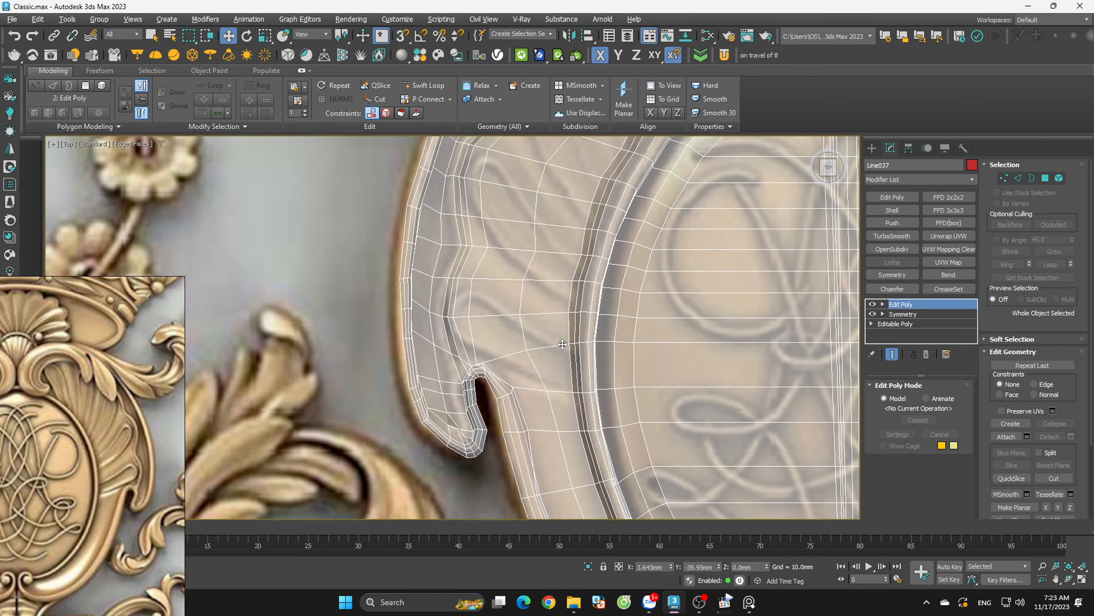
pyautogui.scroll(-2, 541, 344)
pyautogui.scroll(-1, 541, 344)
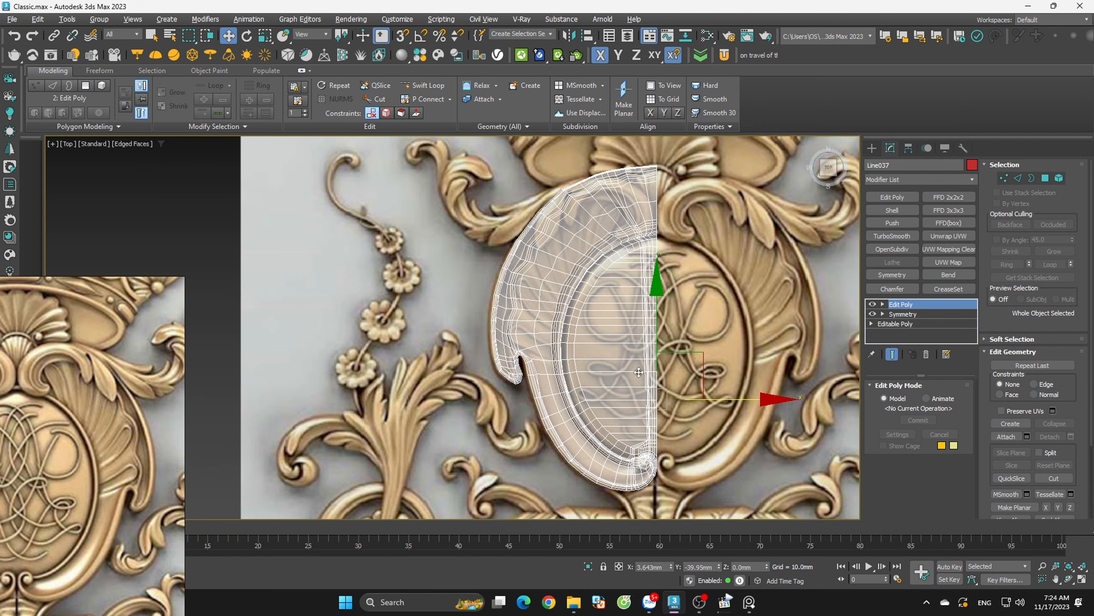
pyautogui.keyDown('alt'); pyautogui.moveTo(676, 386); pyautogui.dragTo(671, 351, button='middle'); pyautogui.keyUp('alt')
pyautogui.press('t')
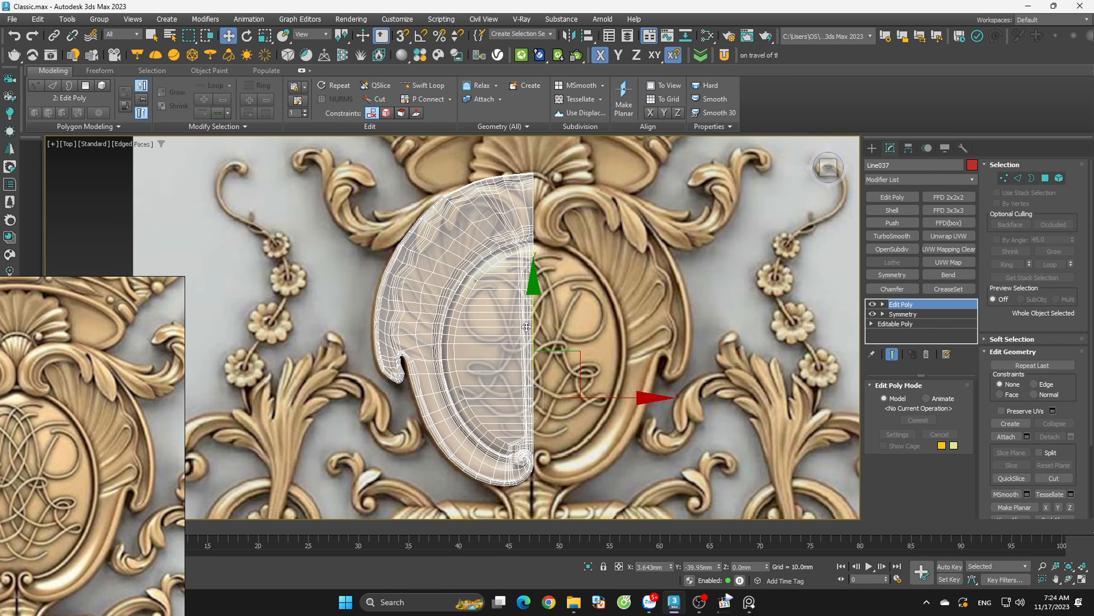
# Cut a diagonal edge with vertex snapping from the inner groove to the mesh edge just above the outer notch
pyautogui.scroll(5, 410, 414)
pyautogui.scroll(4, 482, 396)
pyautogui.hotkey('alt', 'c')
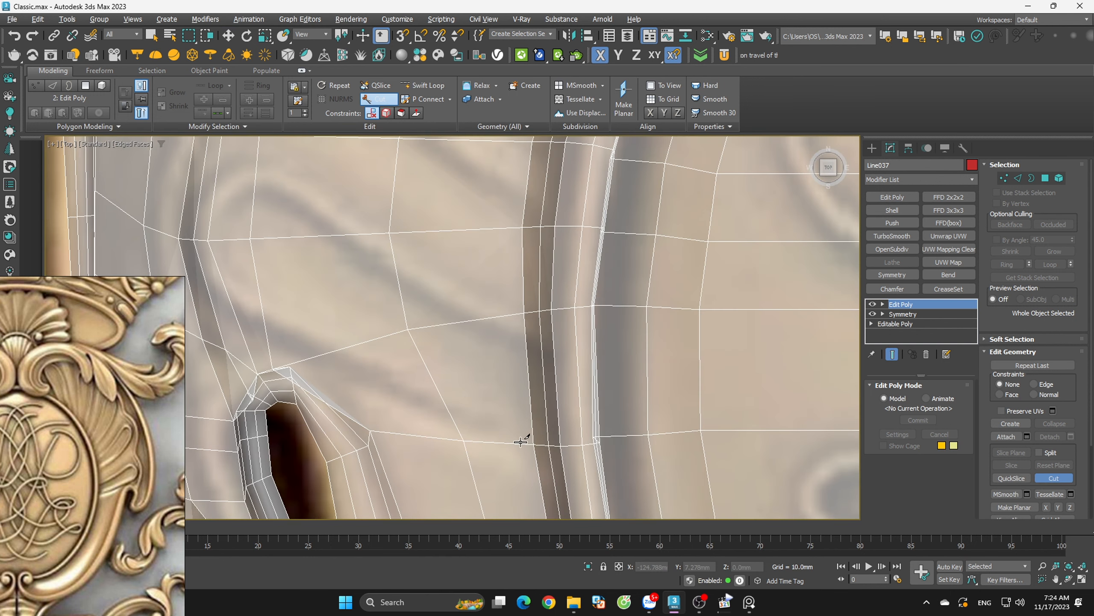
pyautogui.press('s')
pyautogui.click(539, 447)
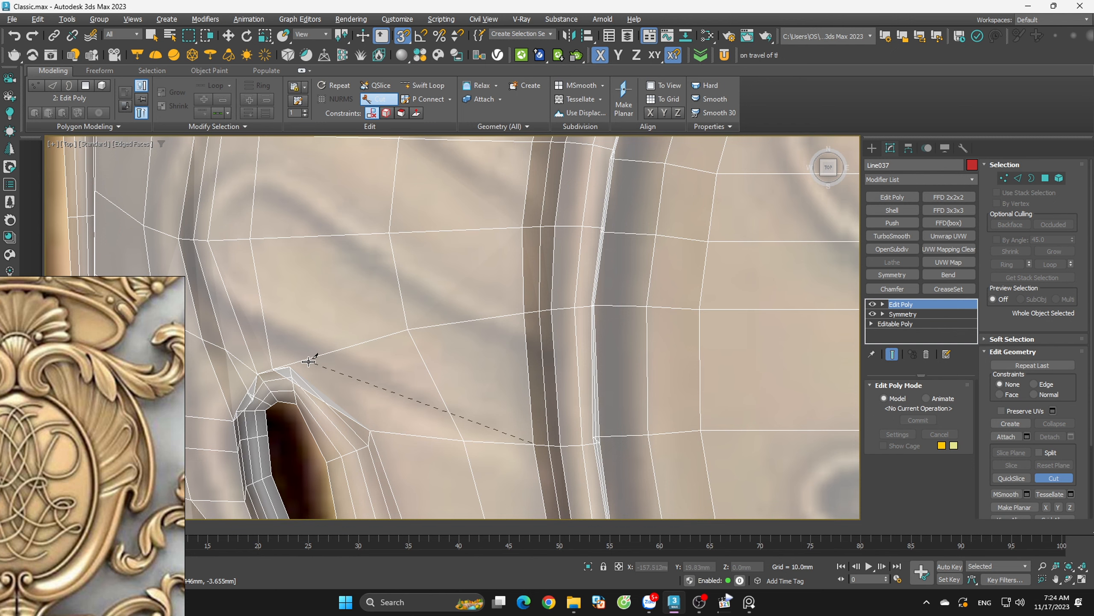
pyautogui.click(306, 359)
pyautogui.scroll(-3, 343, 345)
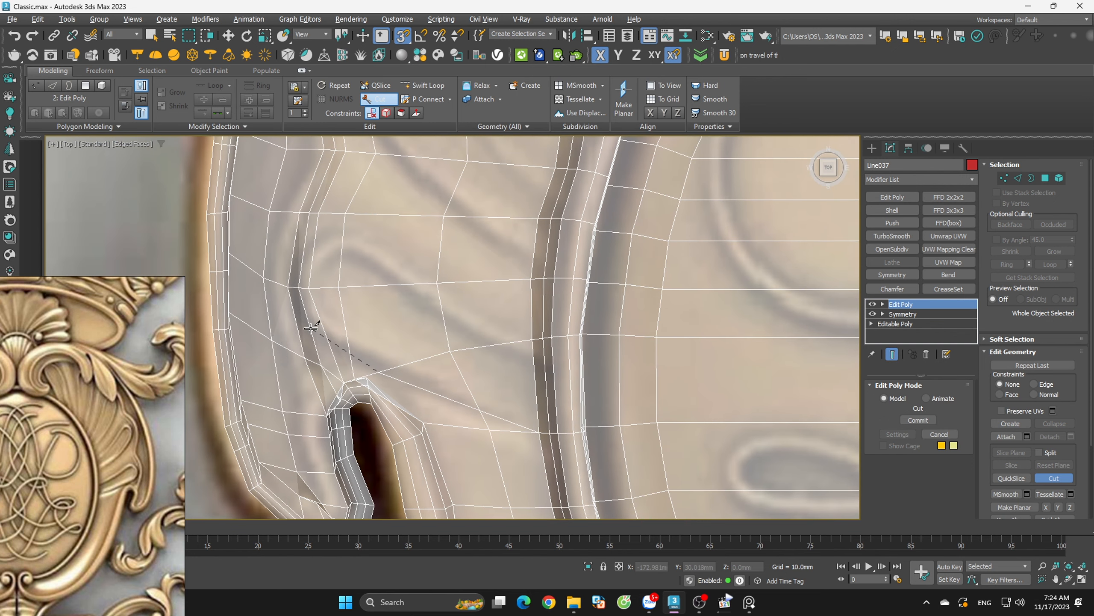
pyautogui.scroll(-2, 360, 333)
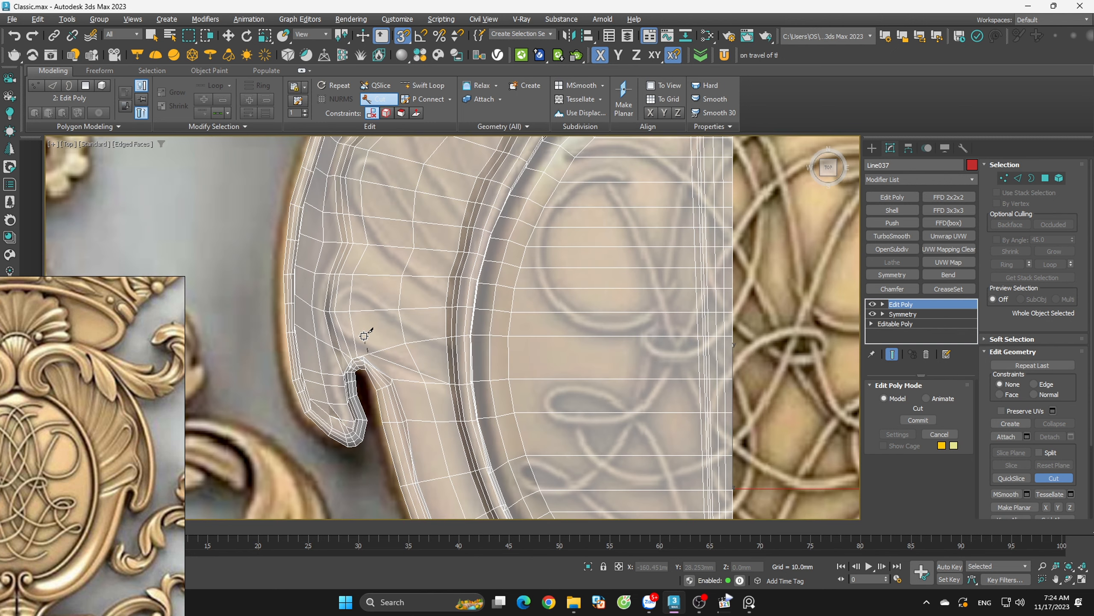
pyautogui.scroll(2, 364, 336)
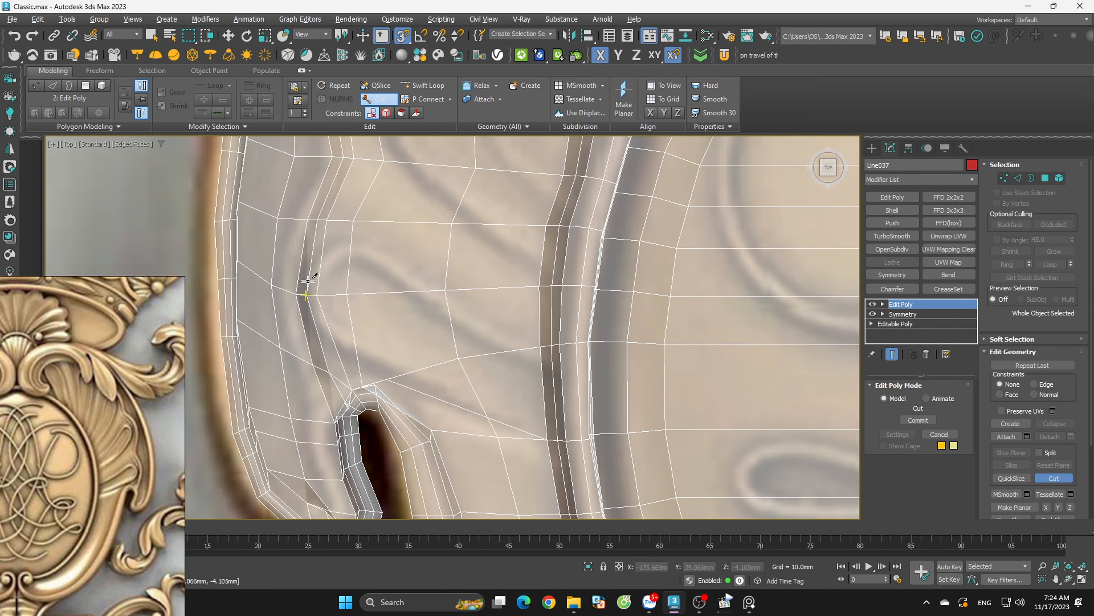
pyautogui.rightClick(494, 336)
# Turn off the see-through display, view the whole frame from the top and deselect it
pyautogui.press('z')
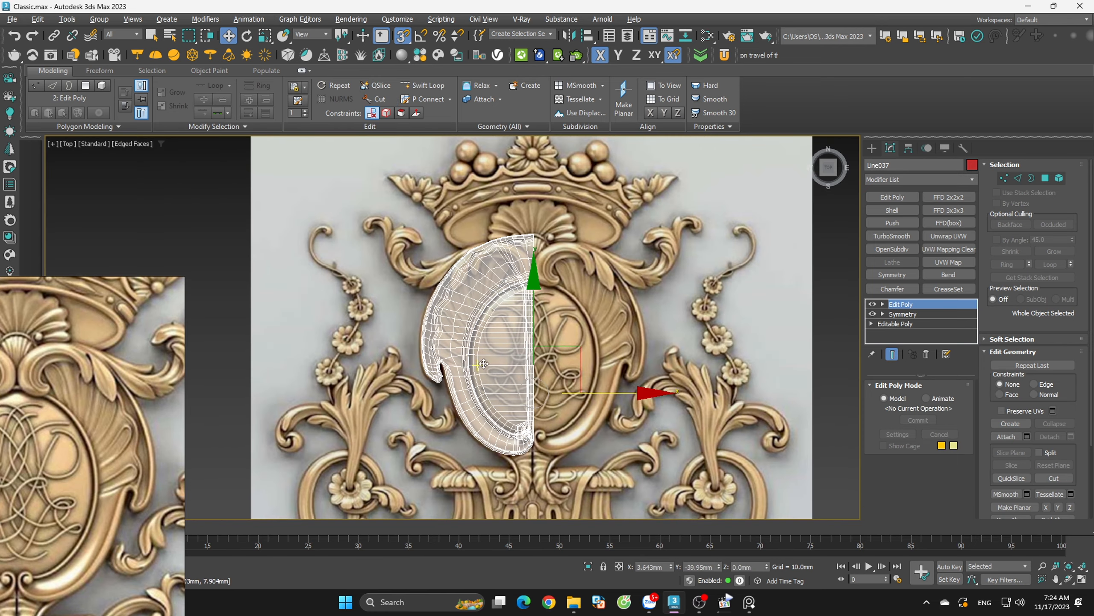
pyautogui.keyDown('alt'); pyautogui.moveTo(484, 364); pyautogui.dragTo(543, 360, button='middle'); pyautogui.keyUp('alt')
pyautogui.press('F2')
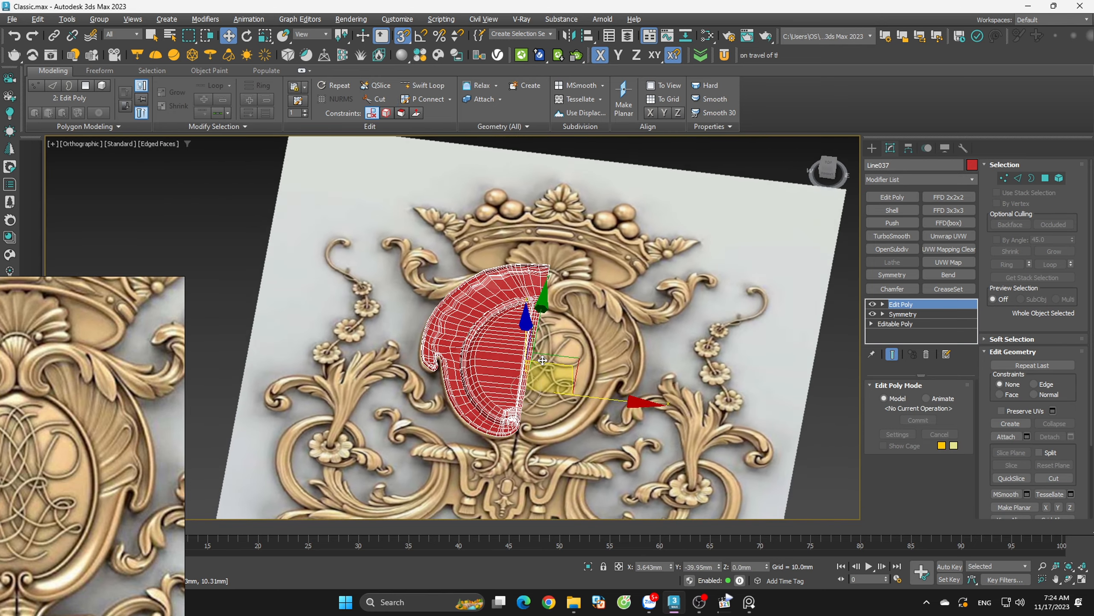
pyautogui.press('t')
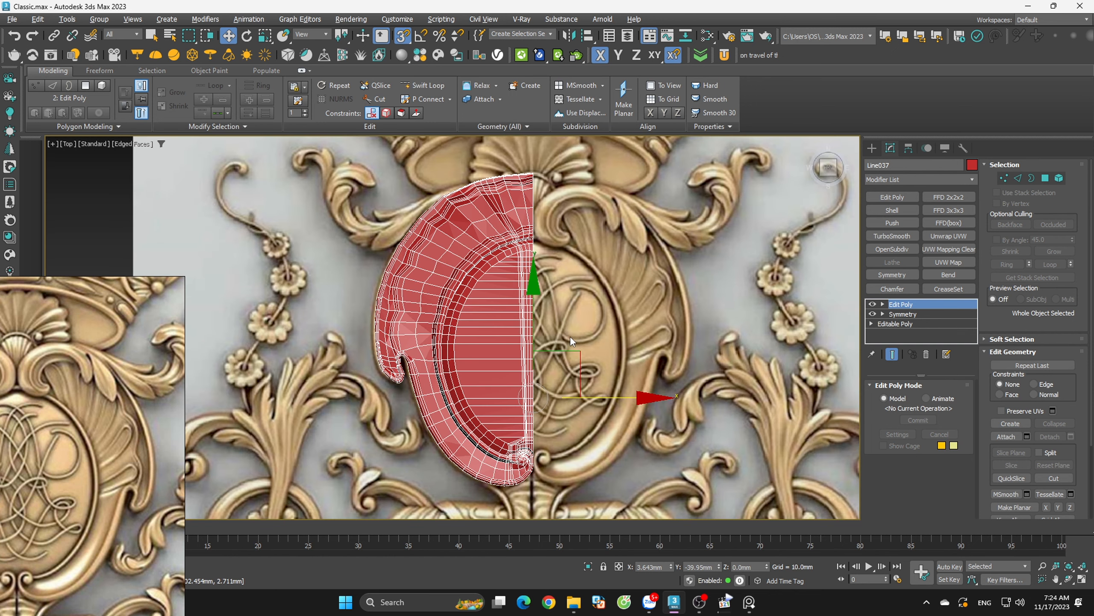
pyautogui.click(569, 336)
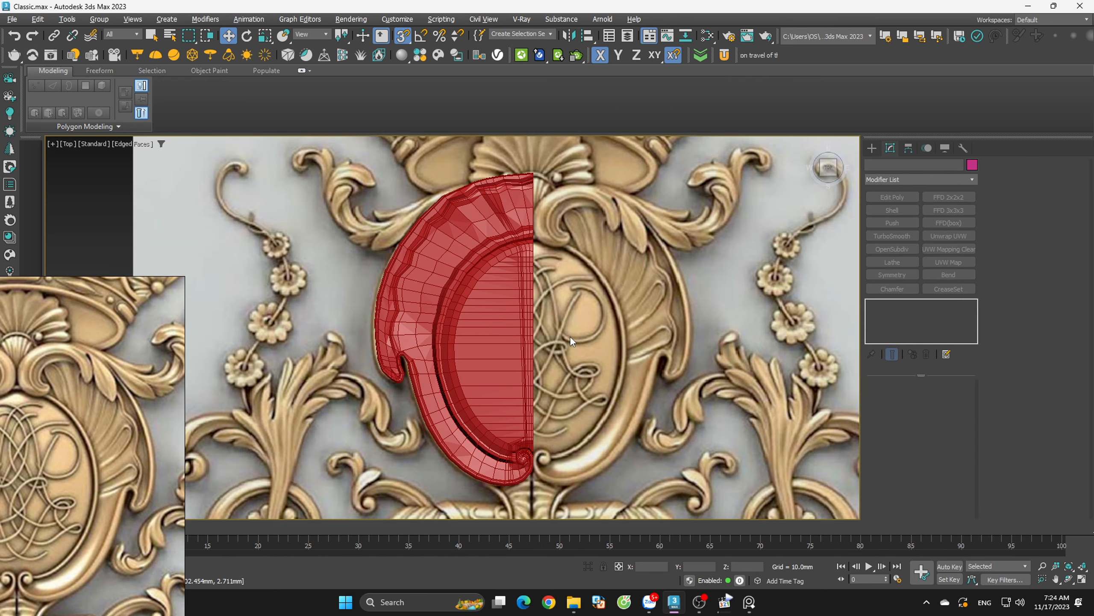
# Examine the scroll and bracket ornament below the frame in the reference image with the frame deselected
pyautogui.click(584, 298)
pyautogui.scroll(-5, 548, 358)
pyautogui.scroll(10, 585, 351)
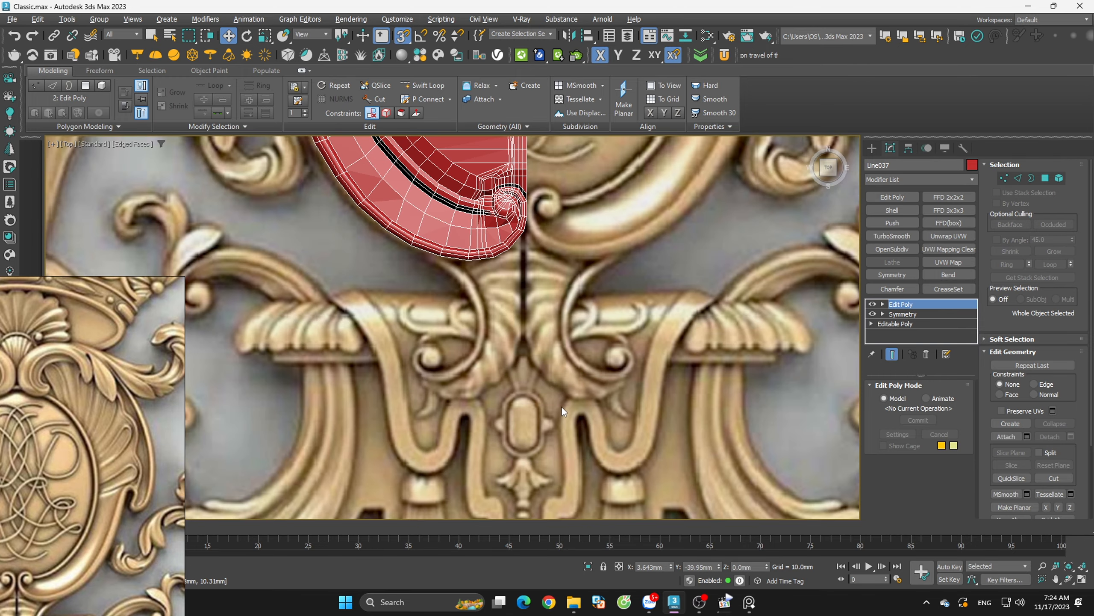
pyautogui.click(561, 405)
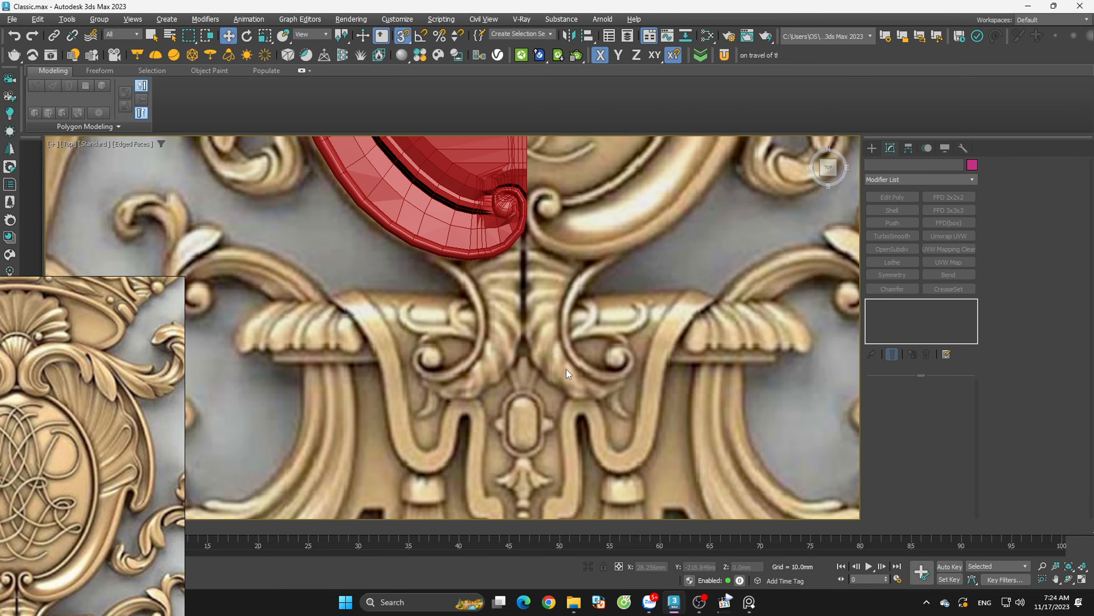
# Unhide all objects and show the reference beside the finished ornament with mesh edges and snapping turned off
pyautogui.scroll(-8, 566, 371)
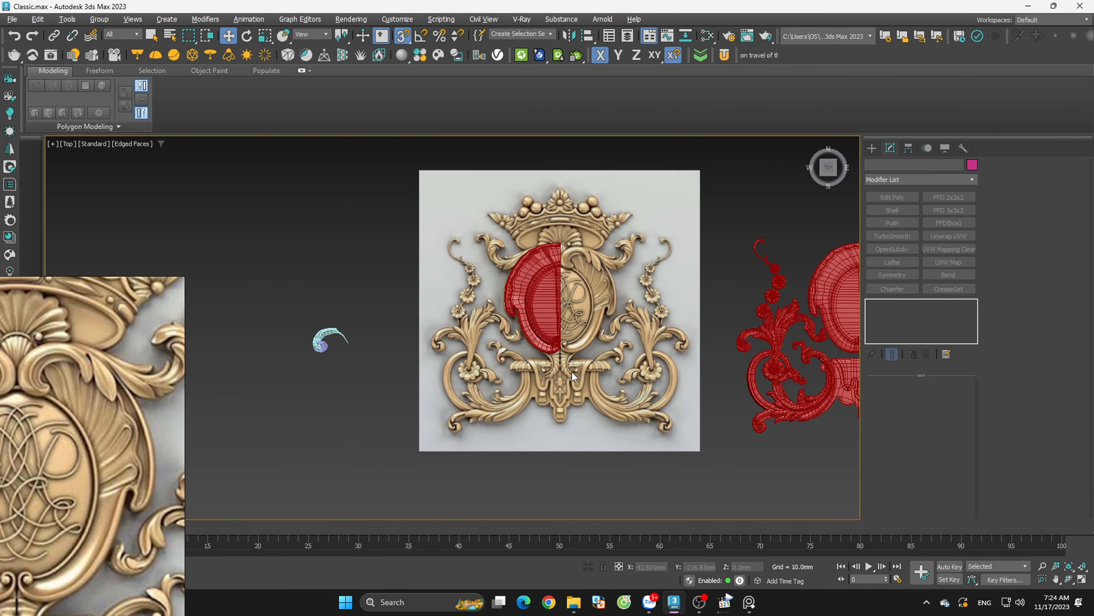
pyautogui.rightClick(335, 289)
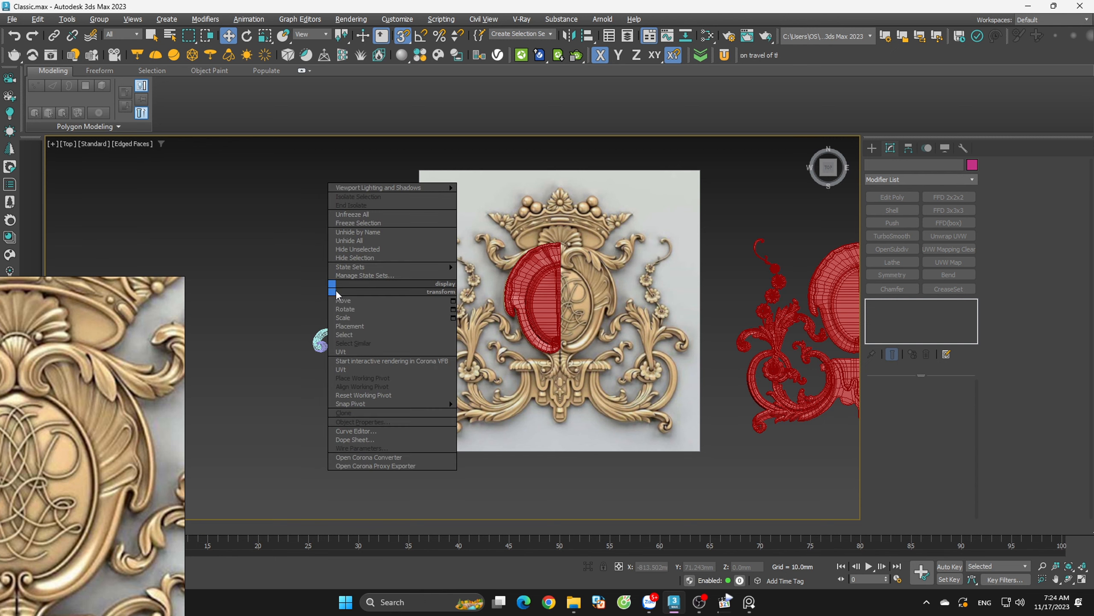
pyautogui.click(362, 242)
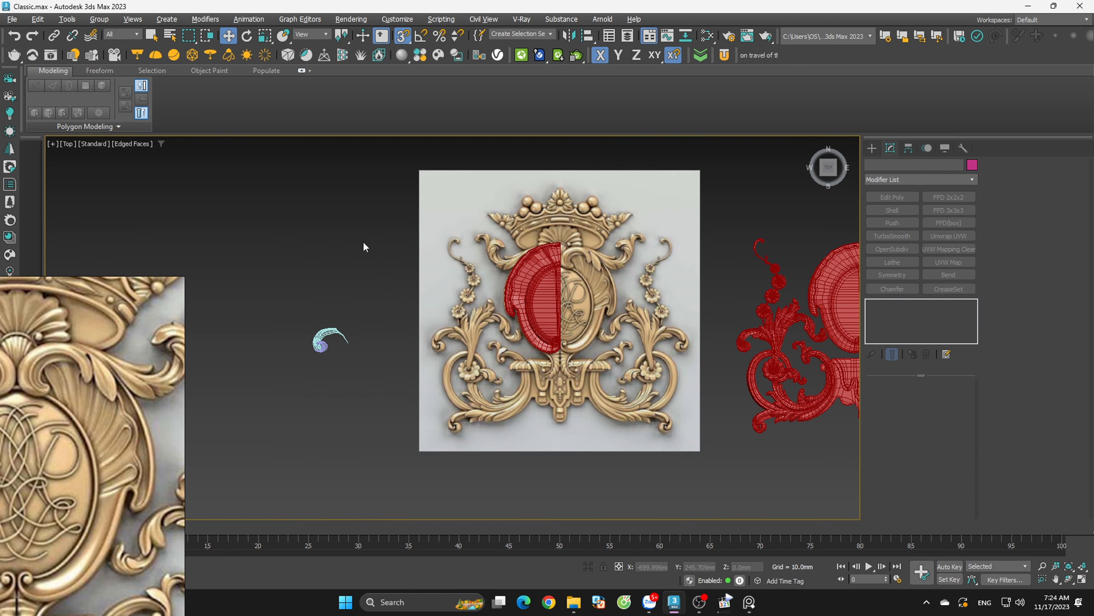
pyautogui.scroll(-2, 406, 281)
pyautogui.moveTo(650, 298); pyautogui.dragTo(611, 316, button='middle')
pyautogui.scroll(2, 729, 302)
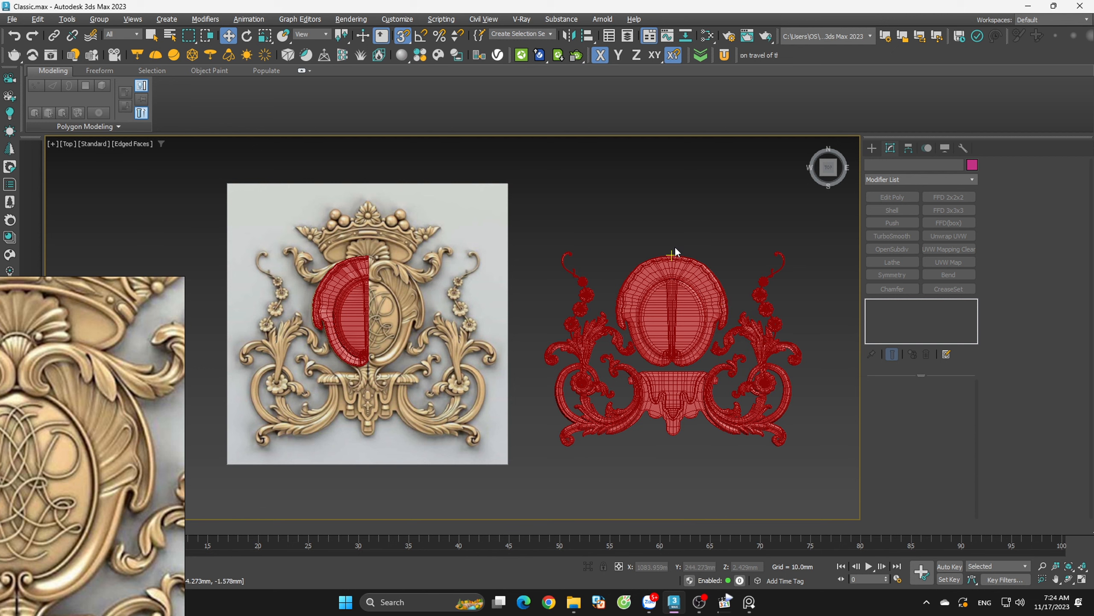
pyautogui.press('F4')
pyautogui.press('s')
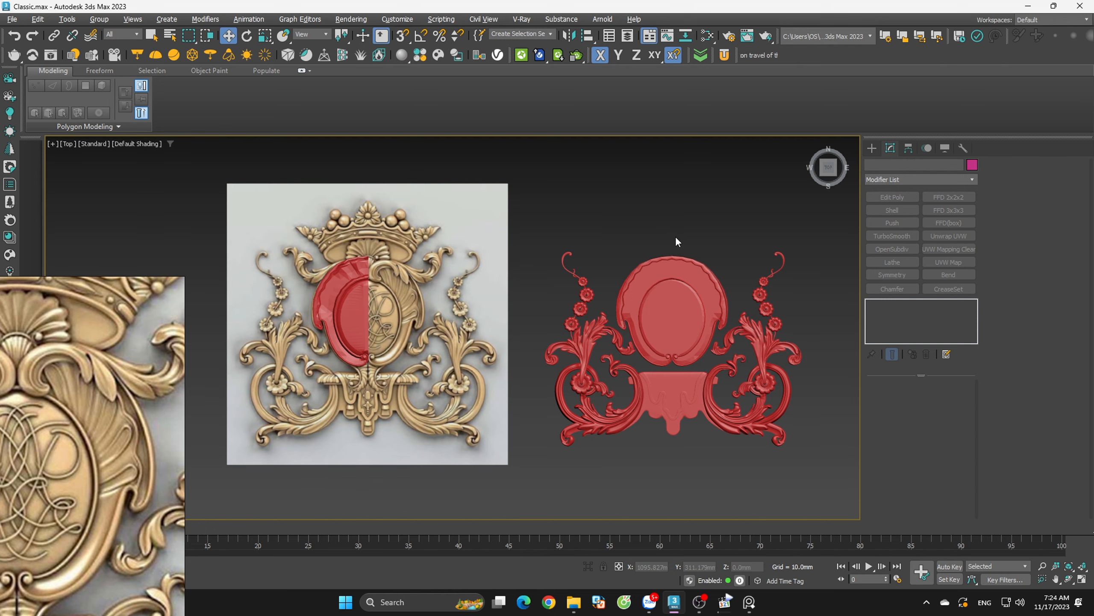
# Move the half frame aside to reveal the carving beneath it, undo the move and deselect the frame
pyautogui.scroll(5, 432, 260)
pyautogui.click(445, 315)
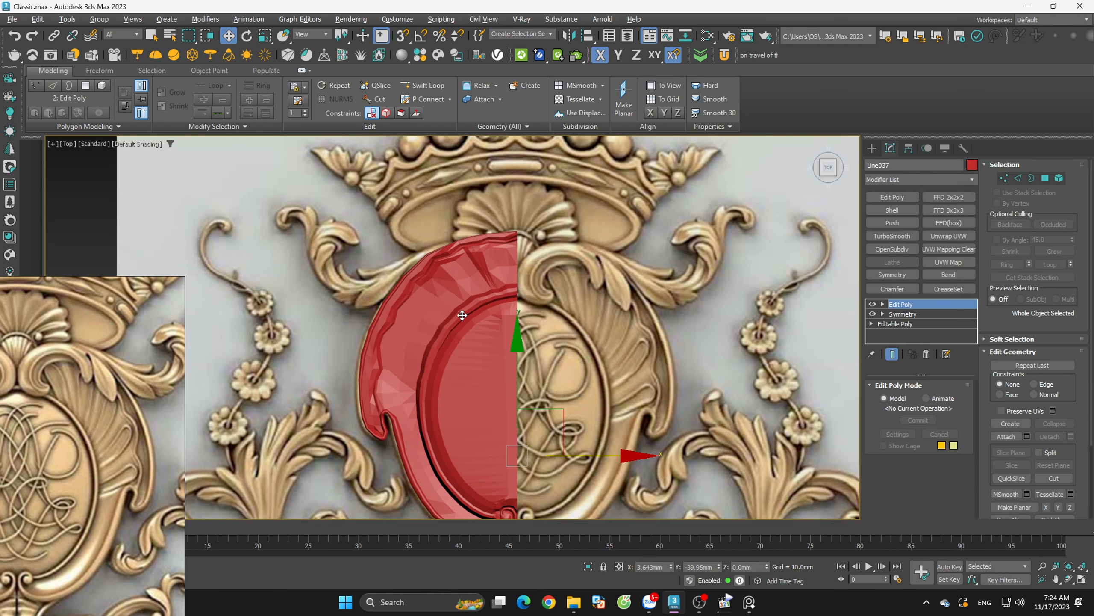
pyautogui.scroll(-3, 536, 349)
pyautogui.moveTo(546, 391); pyautogui.dragTo(272, 390)
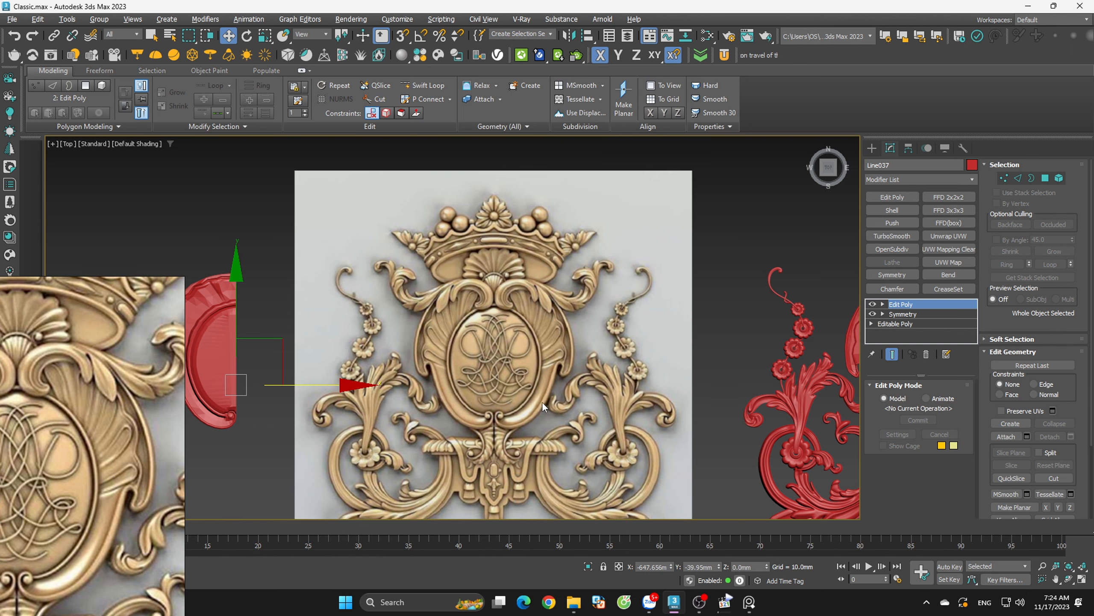
pyautogui.hotkey('ctrl', 'z')
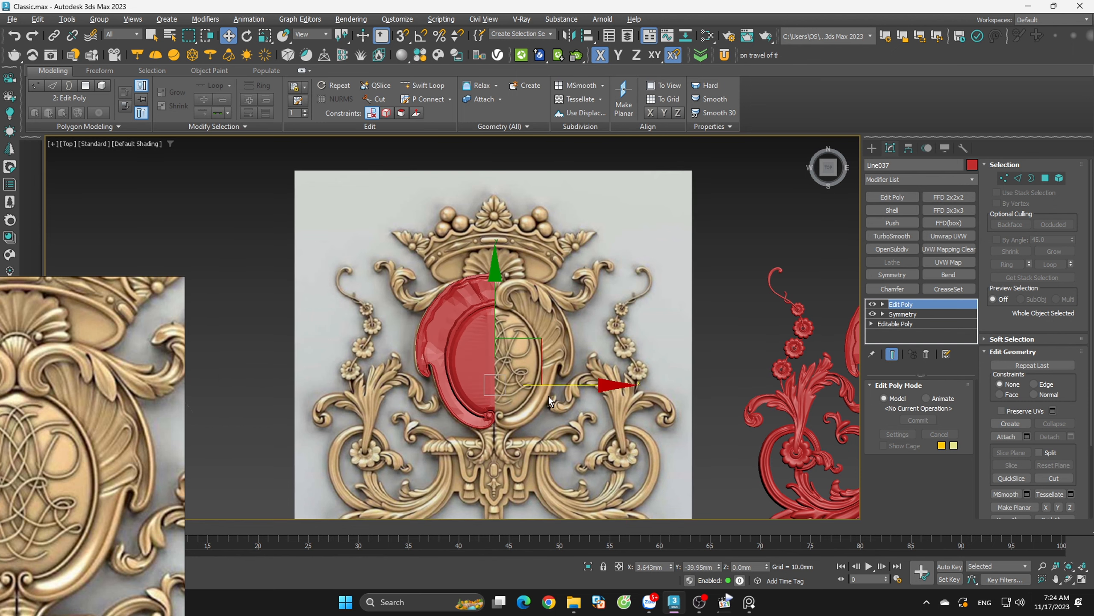
pyautogui.click(566, 348)
pyautogui.scroll(6, 548, 359)
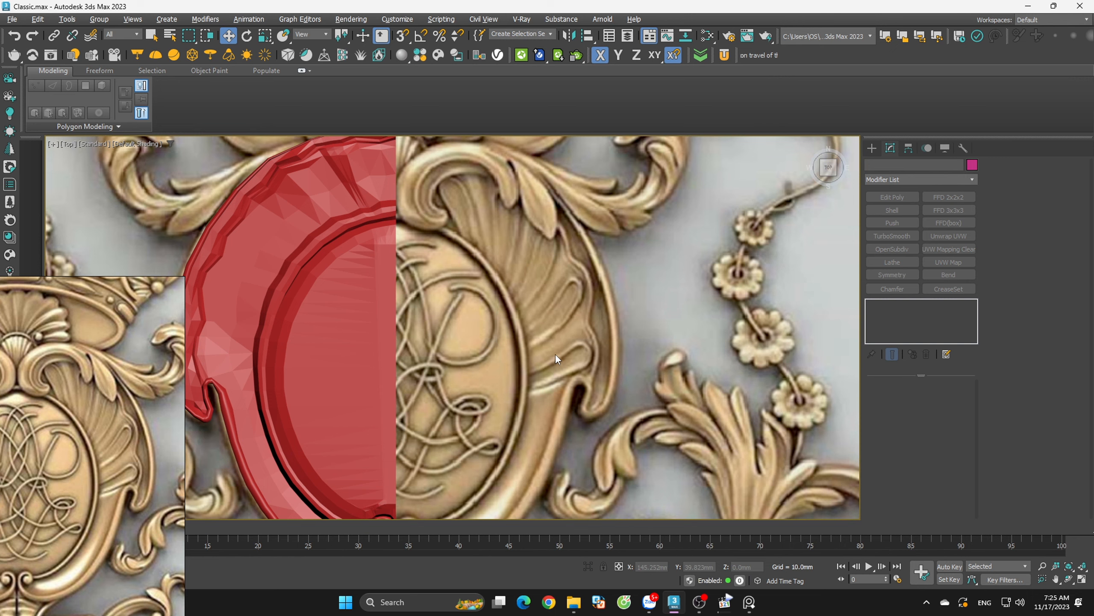
# Select the half frame and display it see-through with its mesh edges over the reference carving
pyautogui.click(391, 337)
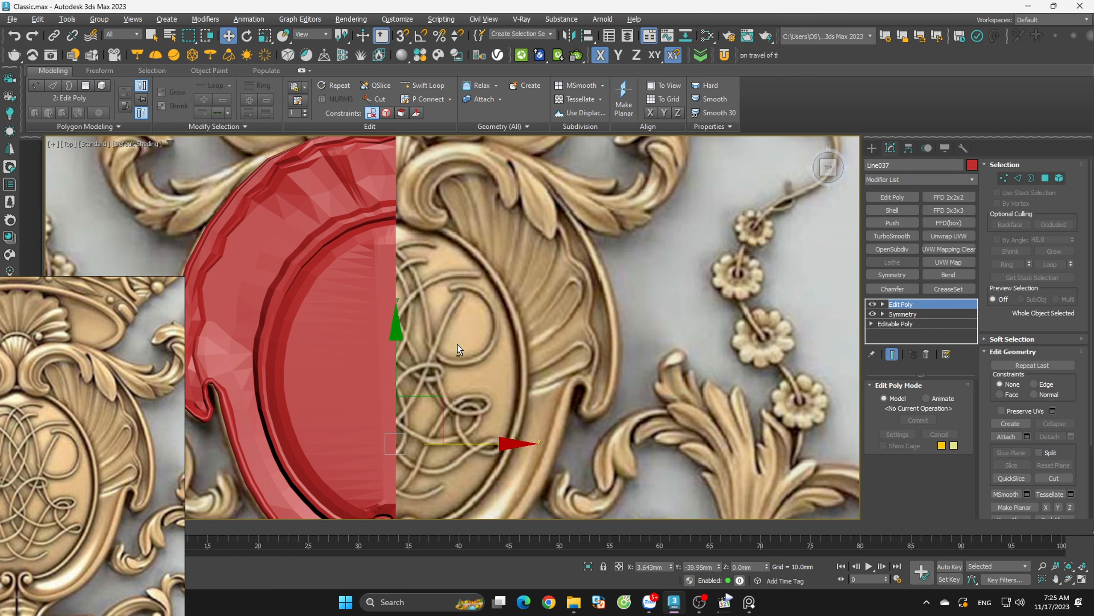
pyautogui.hotkey('alt', 'x')
pyautogui.moveTo(489, 343); pyautogui.dragTo(592, 369, button='middle')
pyautogui.press('F4')
pyautogui.scroll(4, 336, 365)
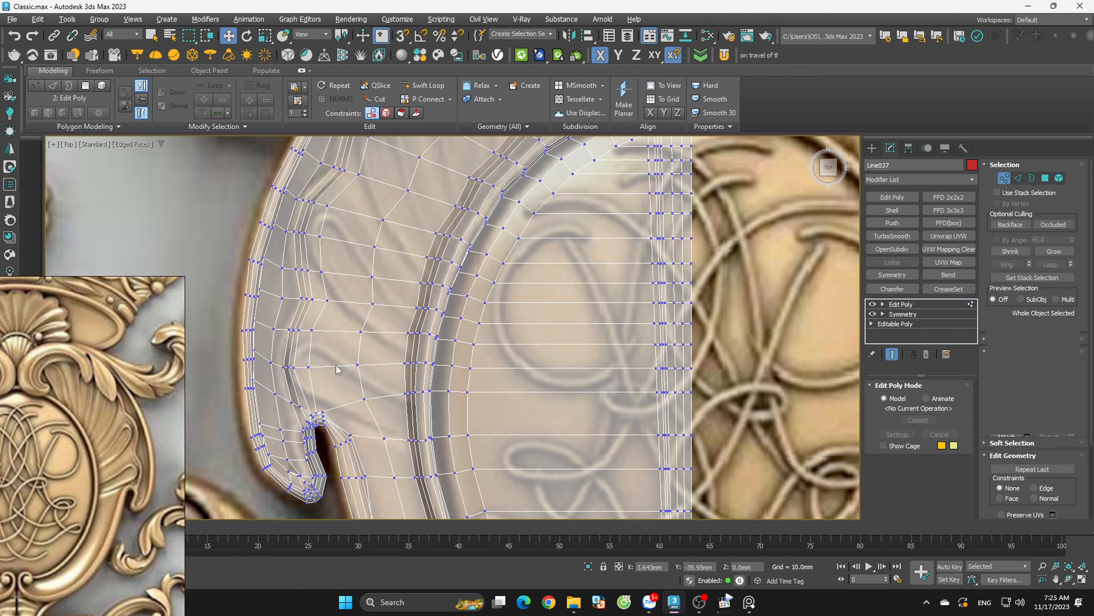
# Shift the rows of outer groove vertices just above the notch to follow the fluting in the reference
pyautogui.press('1')
pyautogui.moveTo(286, 327); pyautogui.dragTo(269, 323)
pyautogui.scroll(2, 301, 340)
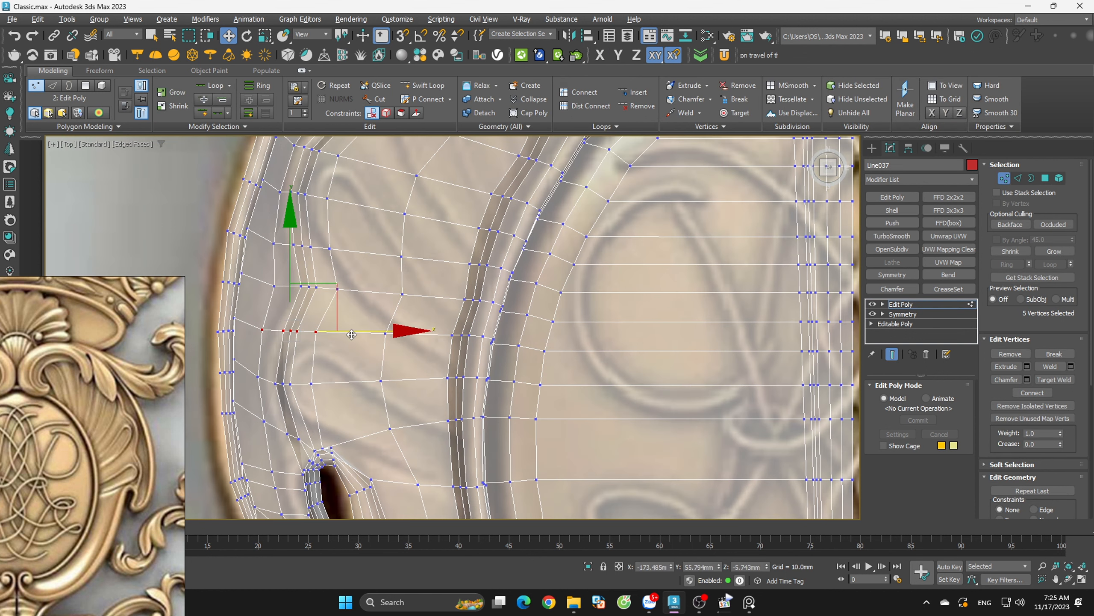
pyautogui.moveTo(336, 350); pyautogui.dragTo(249, 393)
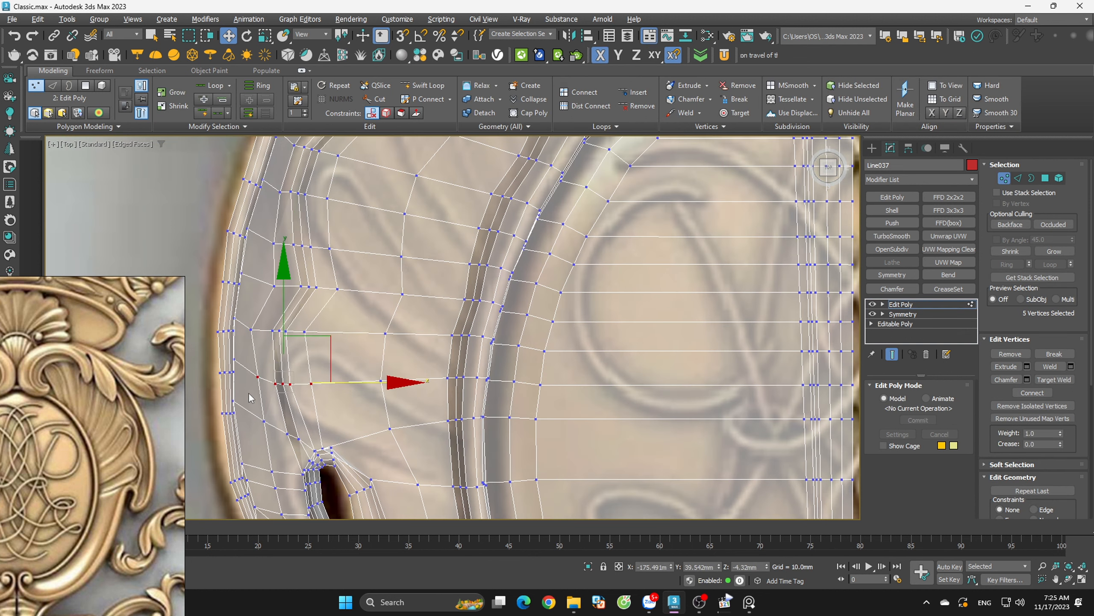
pyautogui.moveTo(323, 383); pyautogui.dragTo(259, 442)
pyautogui.click(336, 413)
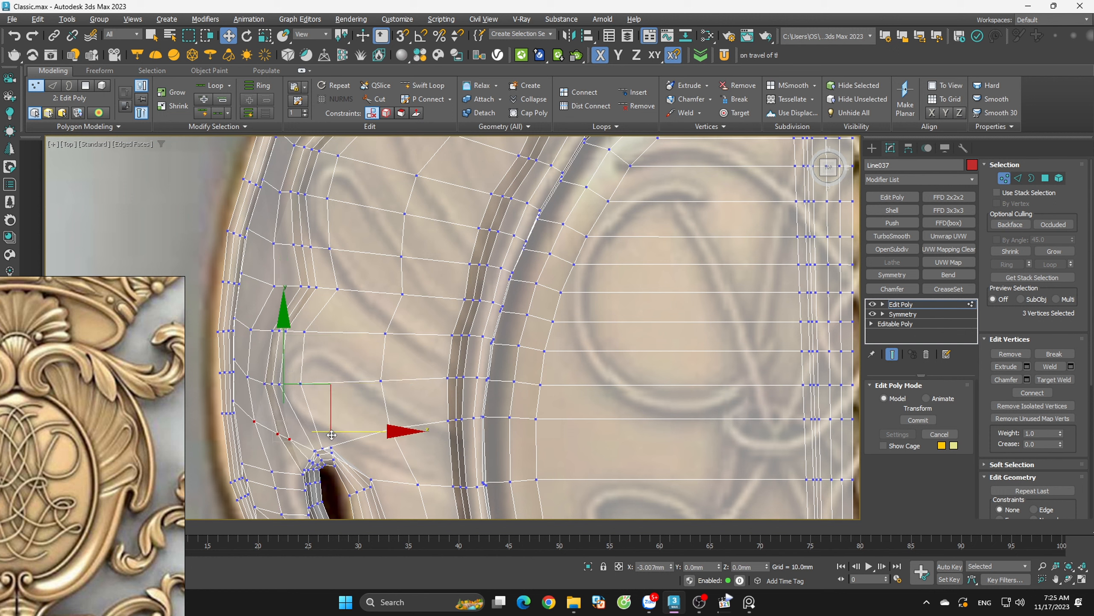
pyautogui.click(347, 402)
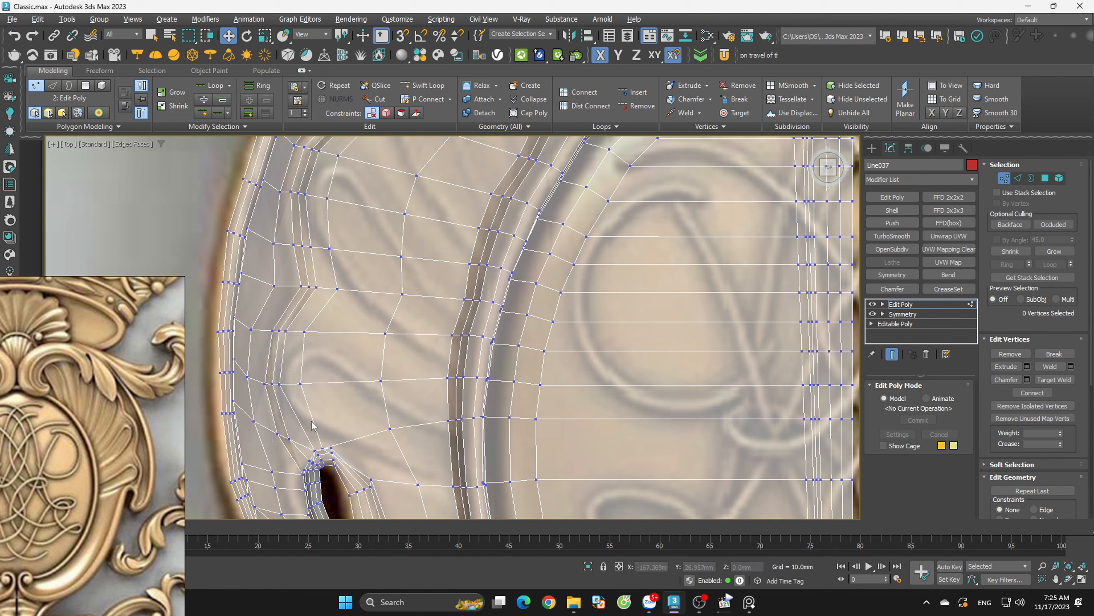
# Nudge the outer groove vertex rows along the middle of the frame's side to match the reference fluting
pyautogui.scroll(-3, 366, 396)
pyautogui.scroll(-1, 372, 369)
pyautogui.scroll(3, 354, 314)
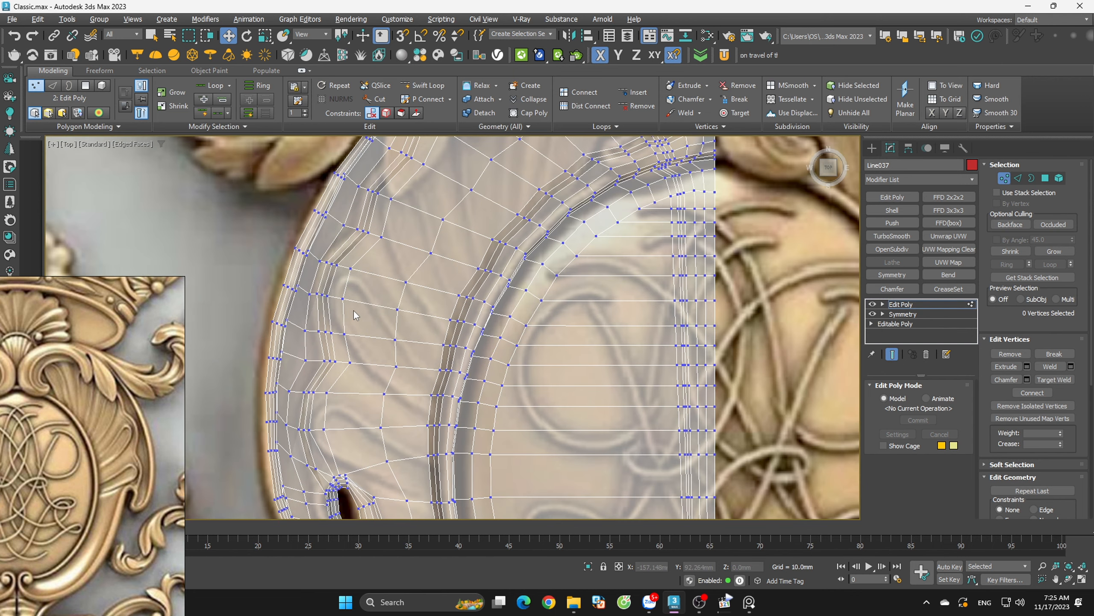
pyautogui.moveTo(311, 293); pyautogui.dragTo(361, 297)
pyautogui.click(383, 252)
pyautogui.moveTo(384, 250); pyautogui.dragTo(408, 355, button='middle')
pyautogui.scroll(3, 409, 334)
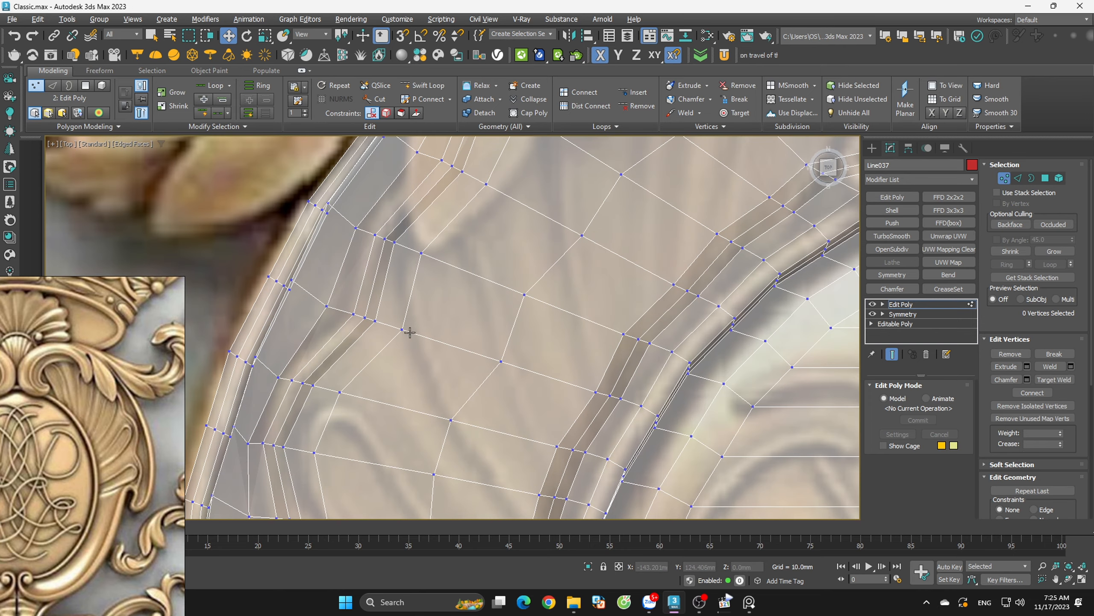
pyautogui.moveTo(312, 282); pyautogui.dragTo(312, 283)
pyautogui.moveTo(421, 318); pyautogui.dragTo(416, 318)
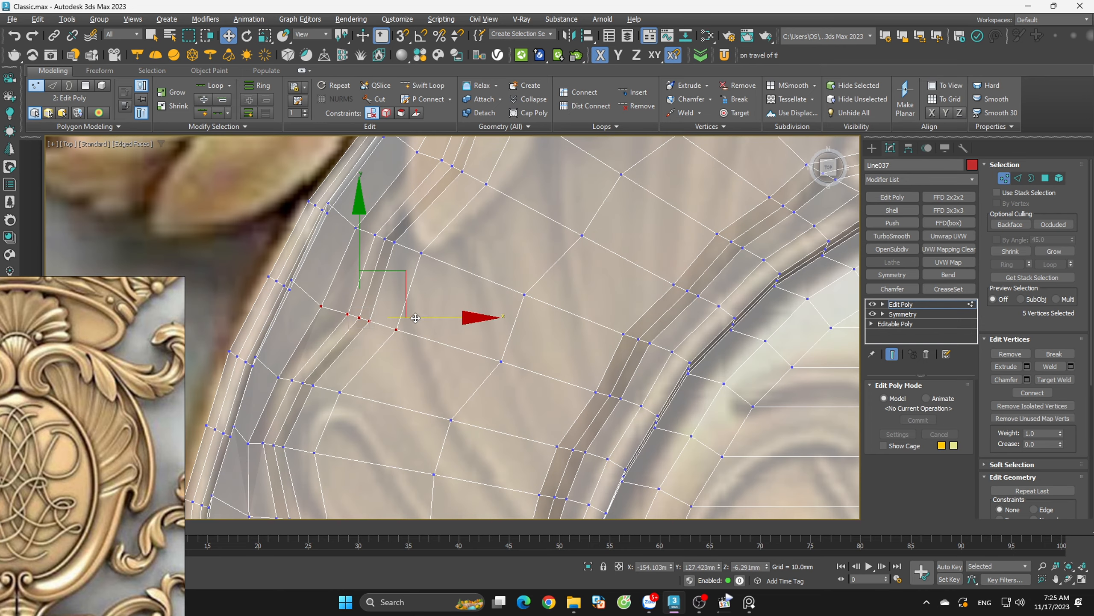
pyautogui.click(425, 363)
# Shift the five-vertex groove row on the frame's upper shoulder slightly outward to match the carved leaf edge
pyautogui.scroll(-2, 425, 362)
pyautogui.moveTo(494, 282); pyautogui.dragTo(482, 336, button='middle')
pyautogui.moveTo(476, 301); pyautogui.dragTo(397, 255)
pyautogui.moveTo(481, 277); pyautogui.dragTo(471, 274)
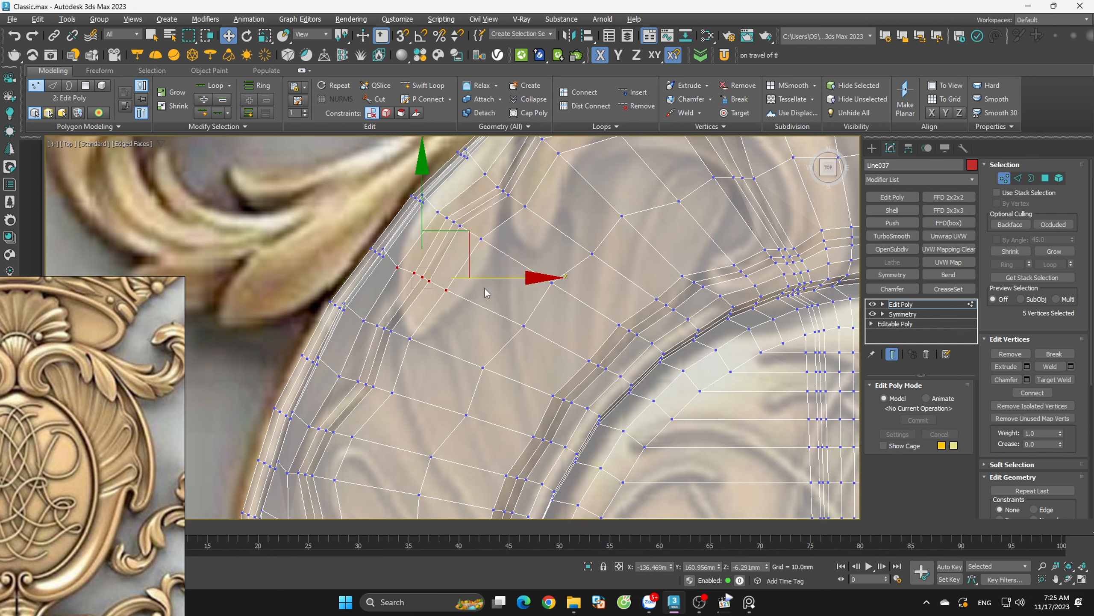
pyautogui.click(487, 293)
# Leave vertex editing and examine the adjusted groove mesh against the reference carving
pyautogui.scroll(-3, 487, 293)
pyautogui.moveTo(506, 256); pyautogui.dragTo(509, 243, button='middle')
pyautogui.scroll(3, 458, 302)
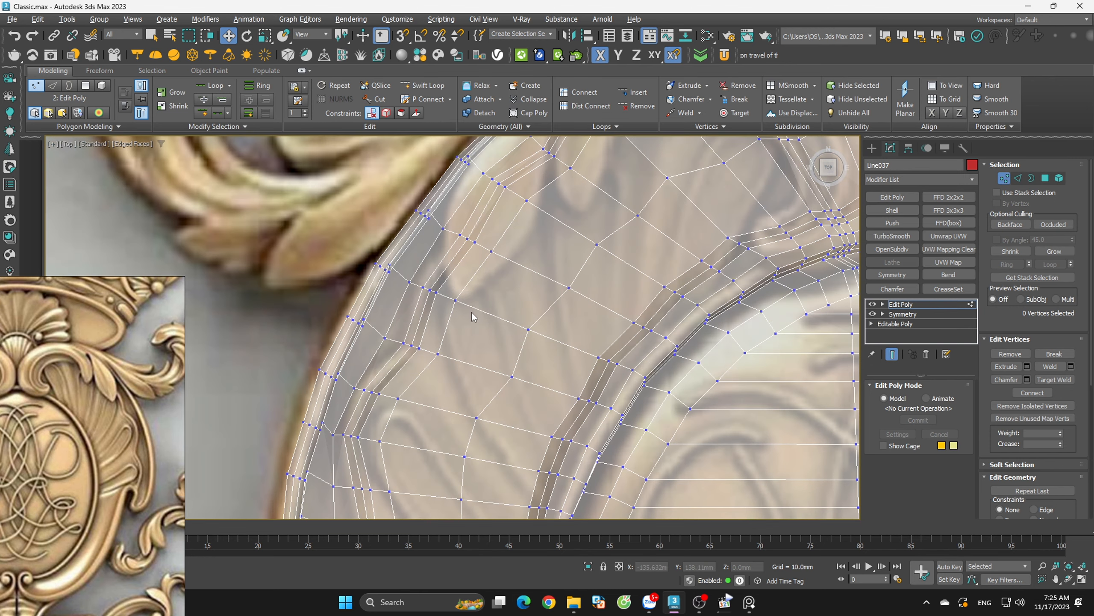
pyautogui.scroll(-3, 473, 311)
pyautogui.click(1004, 179)
pyautogui.scroll(-2, 510, 345)
pyautogui.scroll(6, 511, 345)
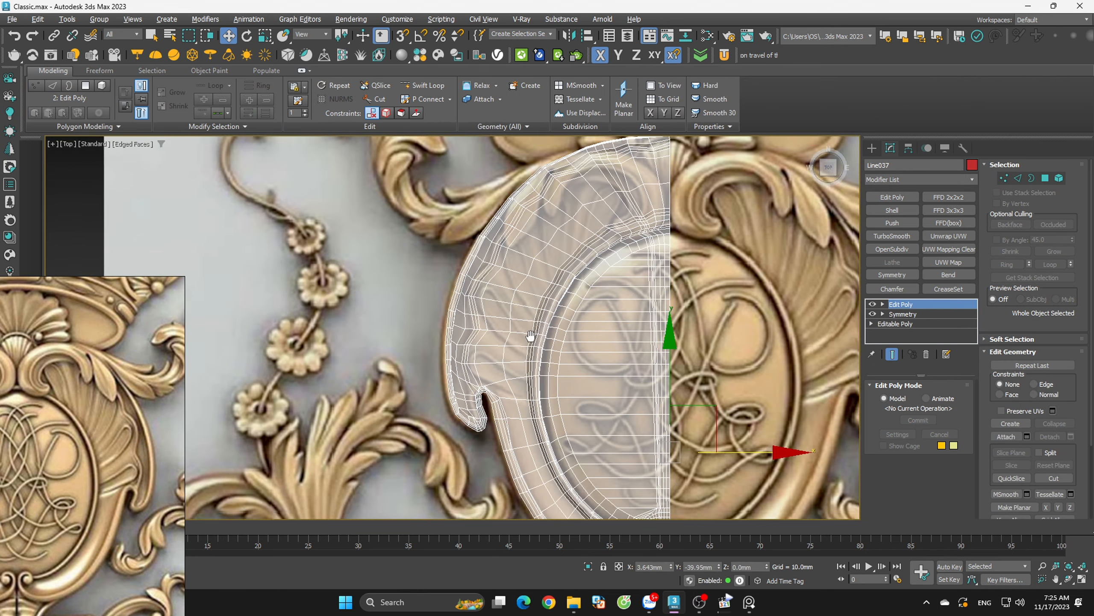
pyautogui.scroll(-6, 512, 370)
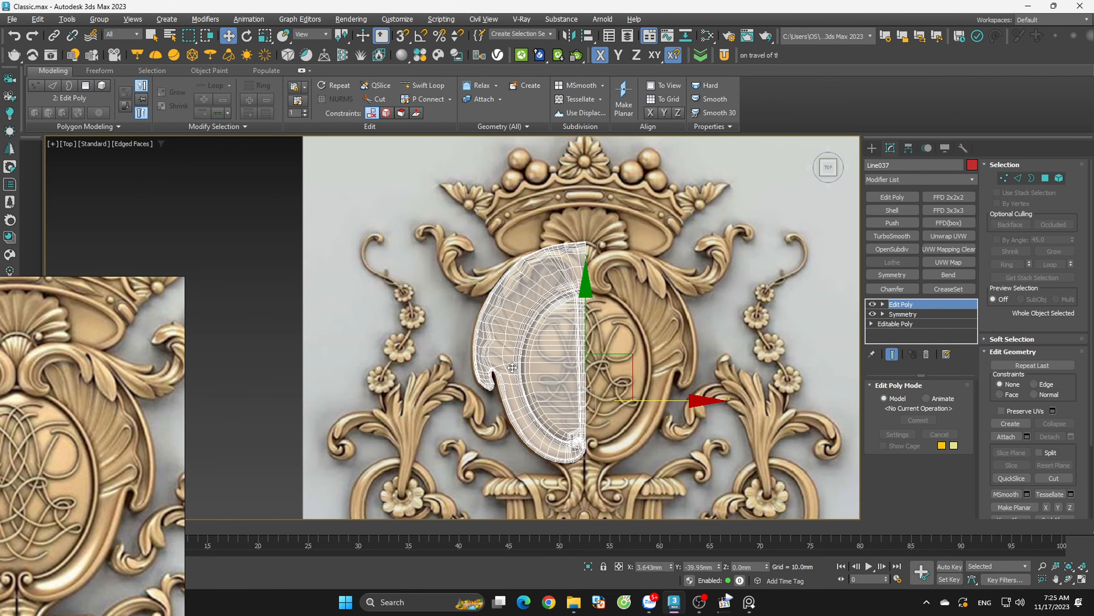
pyautogui.scroll(6, 526, 369)
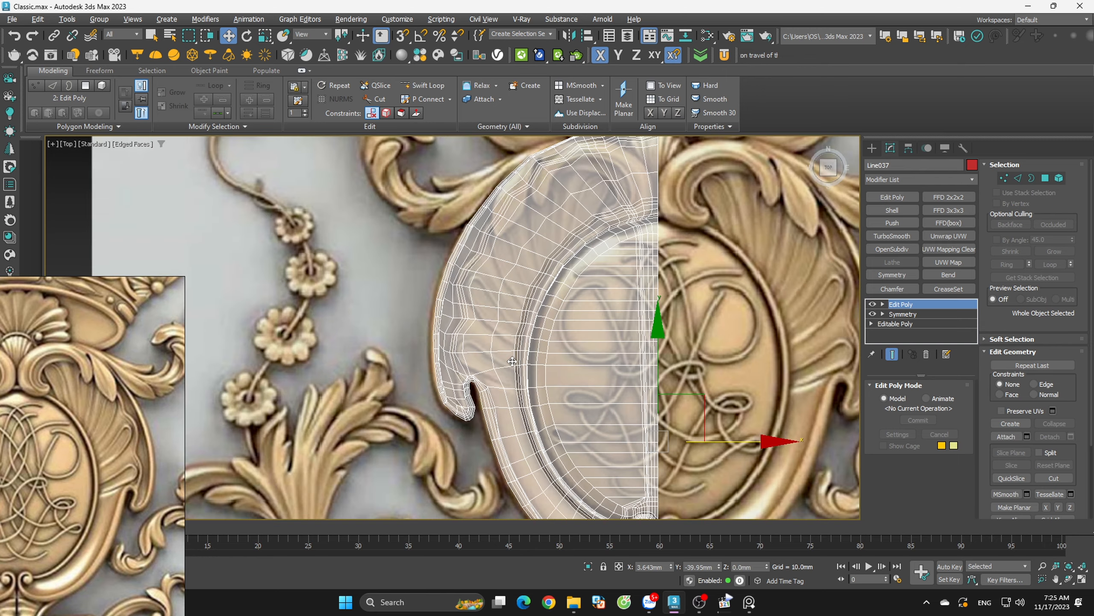
pyautogui.scroll(-3, 505, 362)
# Select the edge loop along the outer side of the inner oval groove, excluding the edge at the lower scroll
pyautogui.keyDown('alt'); pyautogui.moveTo(505, 371); pyautogui.dragTo(533, 330, button='middle'); pyautogui.keyUp('alt')
pyautogui.scroll(5, 508, 371)
pyautogui.rightClick(513, 371)
pyautogui.click(498, 341)
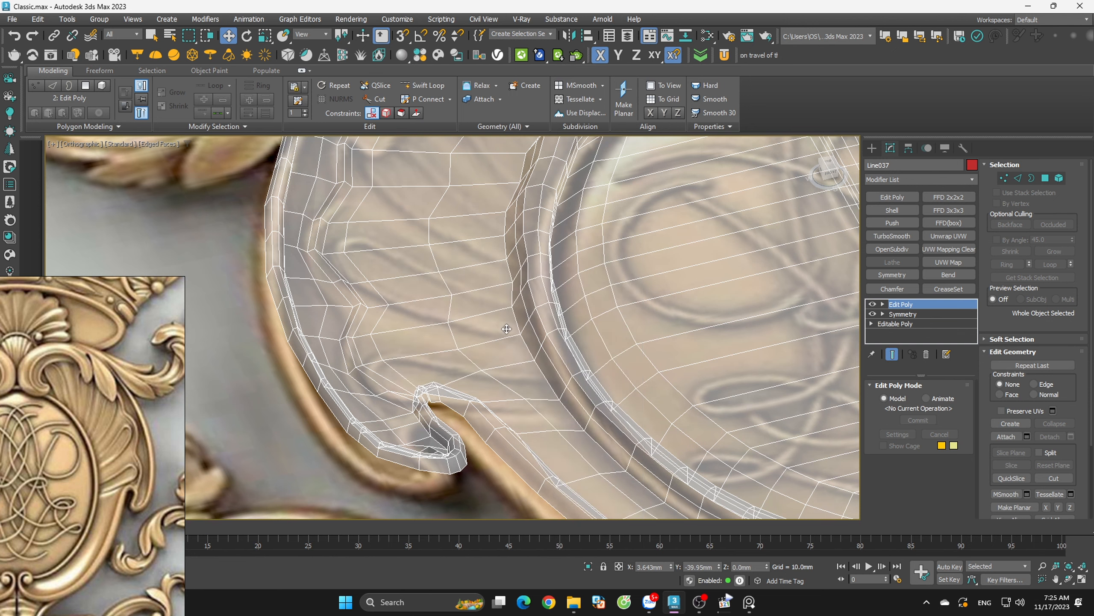
pyautogui.scroll(-5, 512, 346)
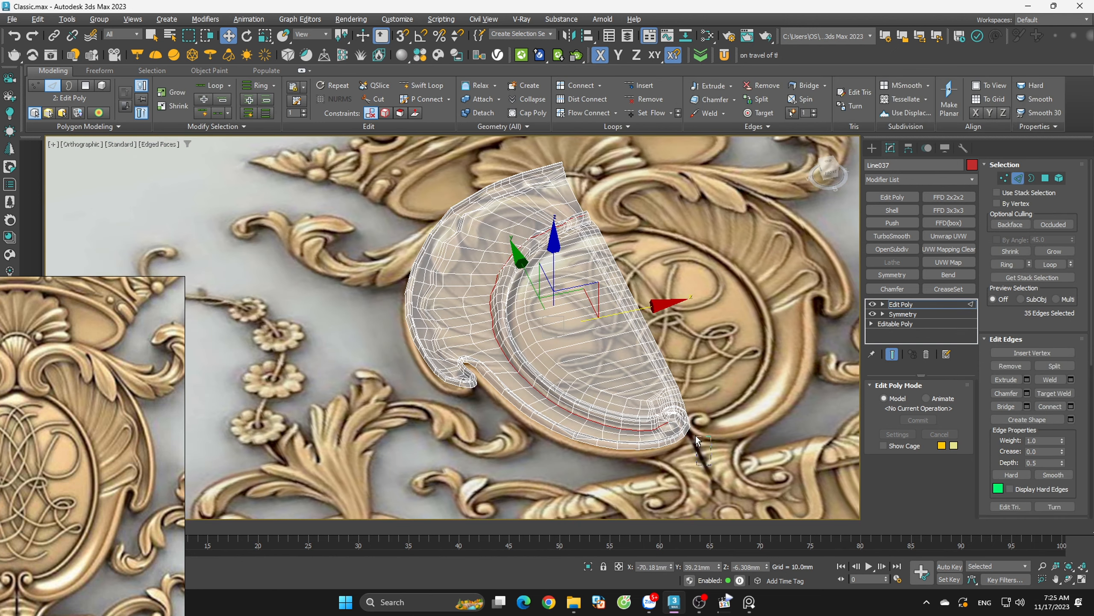
pyautogui.keyDown('alt'); pyautogui.moveTo(665, 410); pyautogui.dragTo(665, 409); pyautogui.keyUp('alt')
pyautogui.scroll(5, 603, 223)
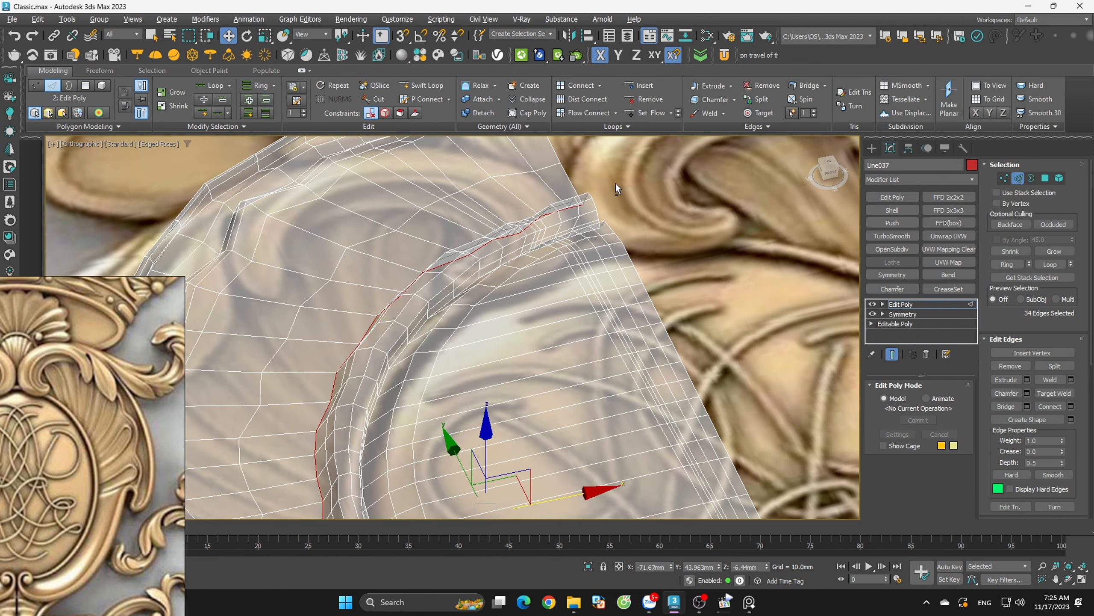
pyautogui.scroll(-3, 616, 183)
# Lower the selected groove loop about 2.1 mm in the front view, scale it to about 91% and deselect it
pyautogui.click(826, 175)
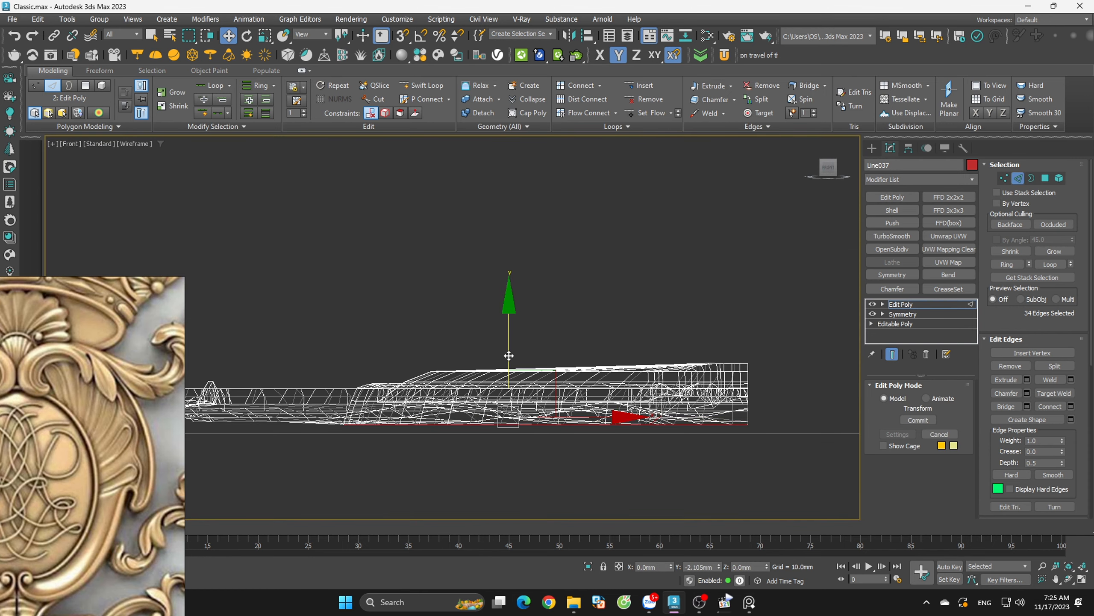
pyautogui.press('r')
pyautogui.moveTo(555, 411); pyautogui.dragTo(557, 420)
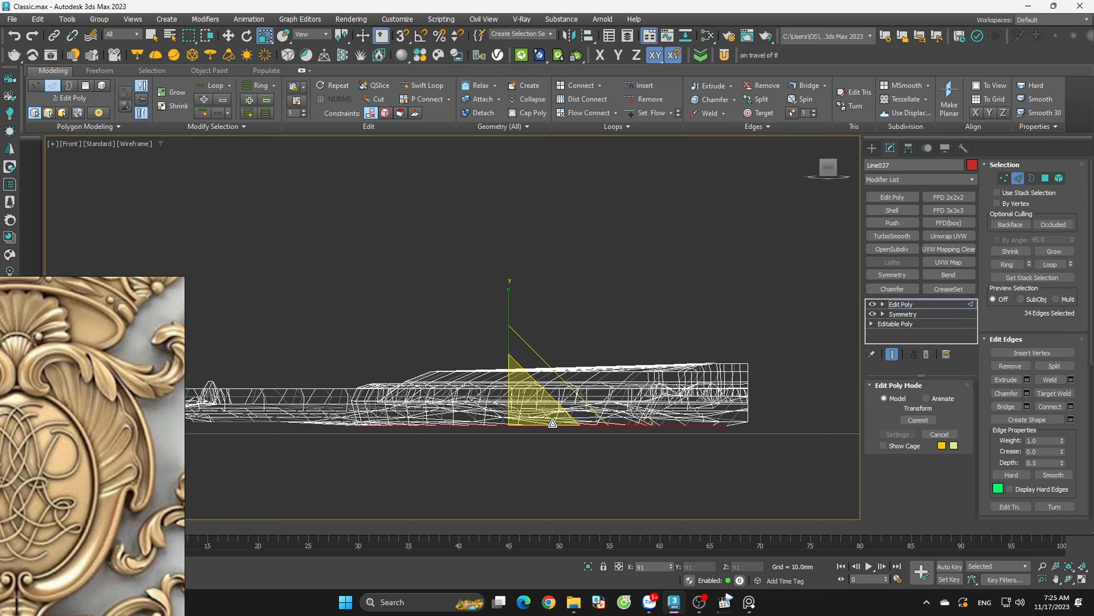
pyautogui.press('w')
pyautogui.keyDown('alt'); pyautogui.moveTo(710, 463); pyautogui.dragTo(713, 498, button='middle'); pyautogui.keyUp('alt')
pyautogui.scroll(-3, 747, 398)
pyautogui.click(768, 364)
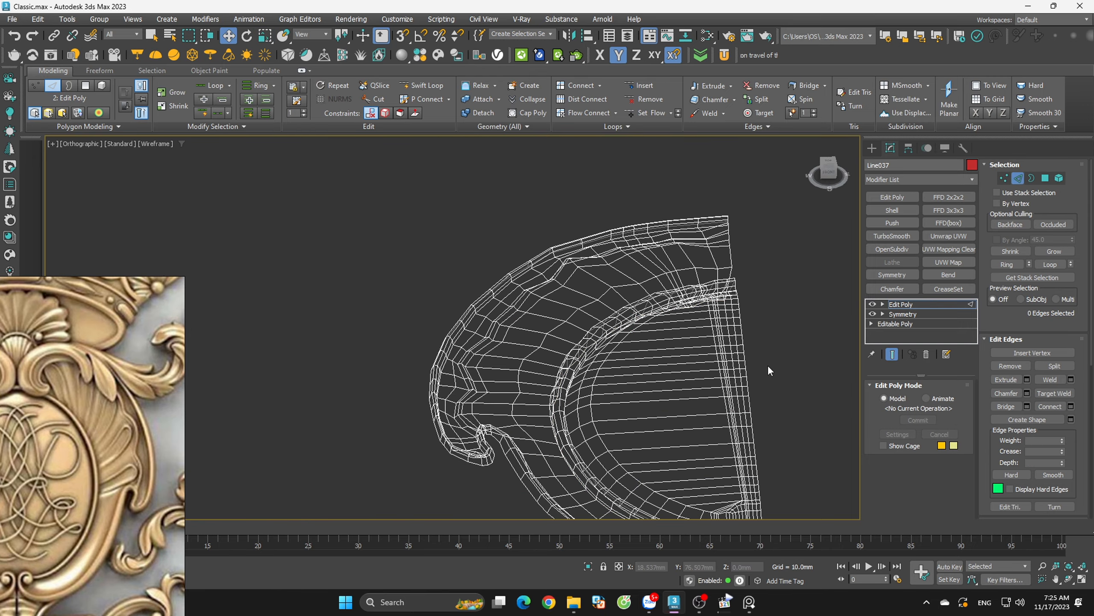
# Leave edge editing and return to the shaded top view of the half frame
pyautogui.press('t')
pyautogui.press('z')
pyautogui.click(1018, 178)
pyautogui.press('F3')
pyautogui.scroll(5, 433, 282)
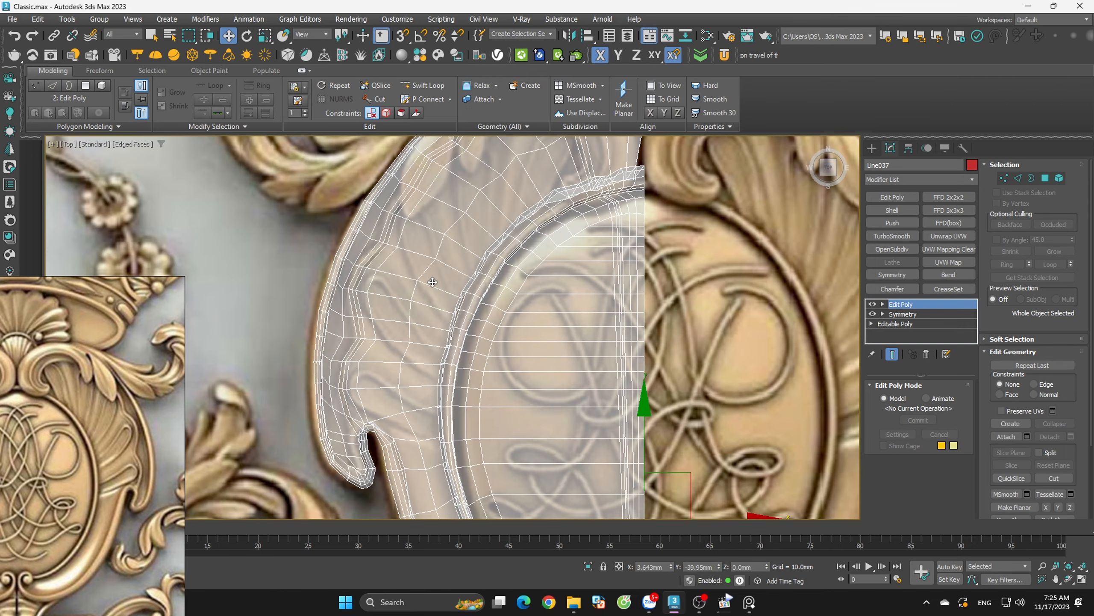
# Apply TurboSmooth to the frame, inspect the smoothed surface near the lower scroll without mesh edges and remove the modifier
pyautogui.click(892, 236)
pyautogui.scroll(-4, 638, 268)
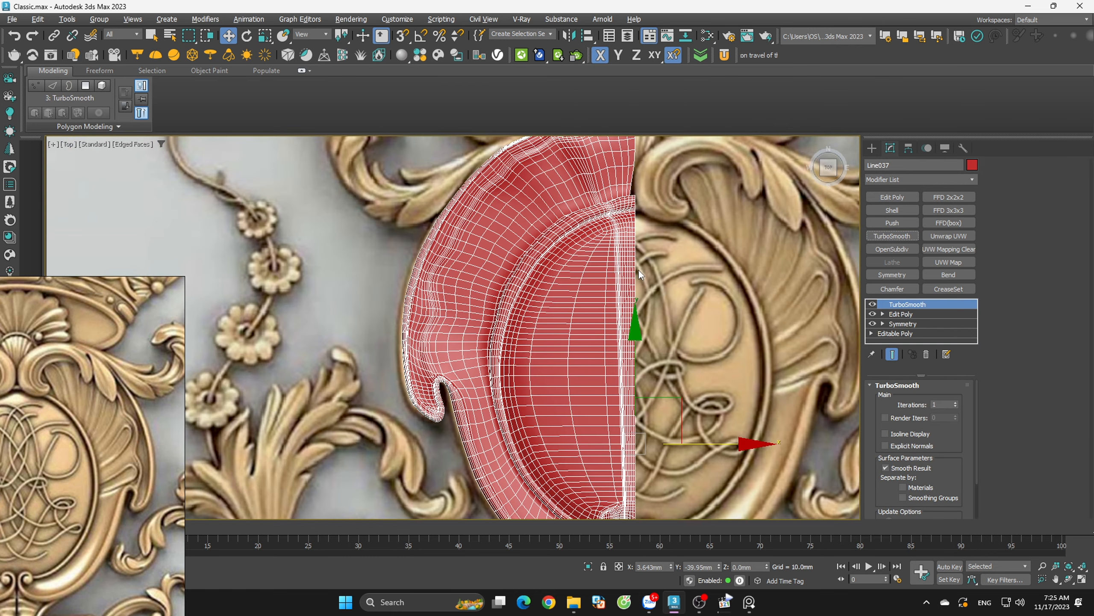
pyautogui.press('F4')
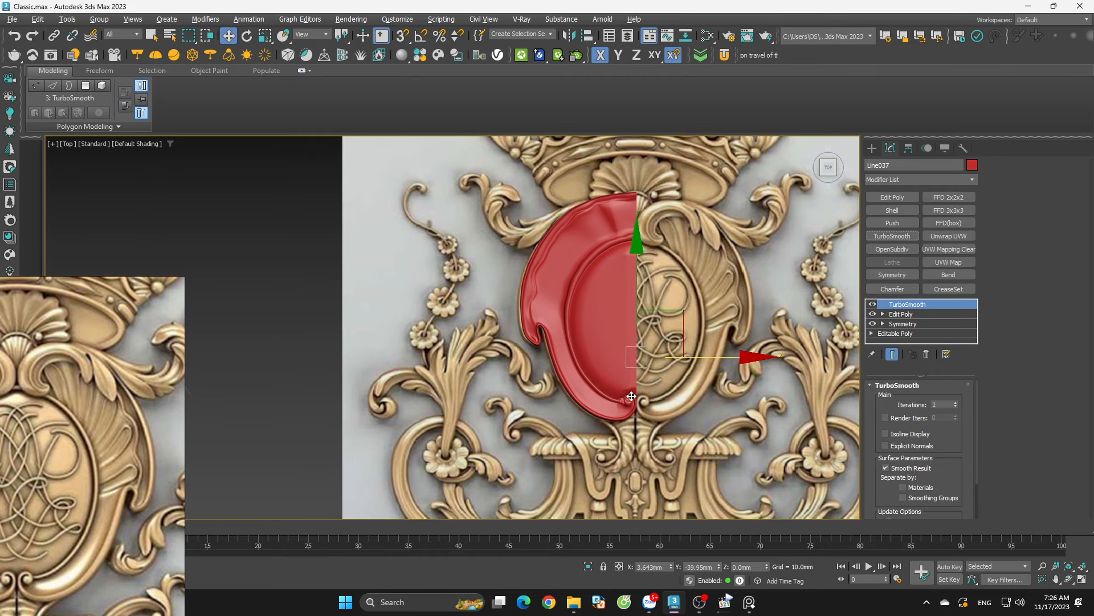
pyautogui.scroll(8, 627, 408)
pyautogui.click(927, 355)
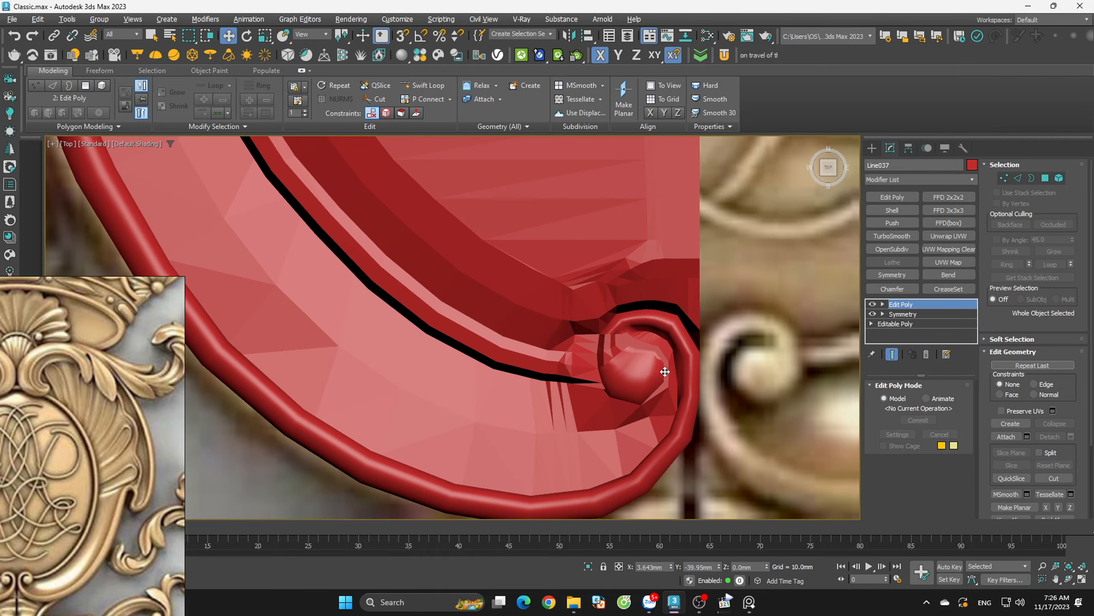
# Shift the vertex at the corner of the inner groove's junction with the lower scroll toward the scroll in the top view
pyautogui.press('F4')
pyautogui.scroll(5, 582, 366)
pyautogui.press('1')
pyautogui.click(476, 265)
pyautogui.keyDown('alt'); pyautogui.moveTo(476, 265); pyautogui.dragTo(510, 266, button='middle'); pyautogui.keyUp('alt')
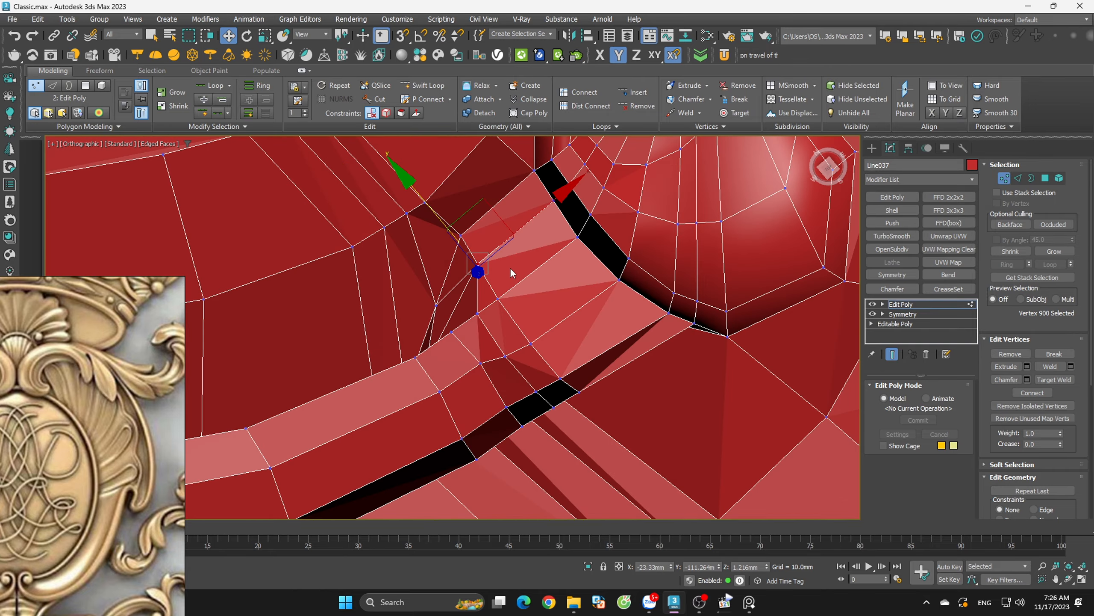
pyautogui.press('t')
pyautogui.press('z')
pyautogui.scroll(5, 672, 360)
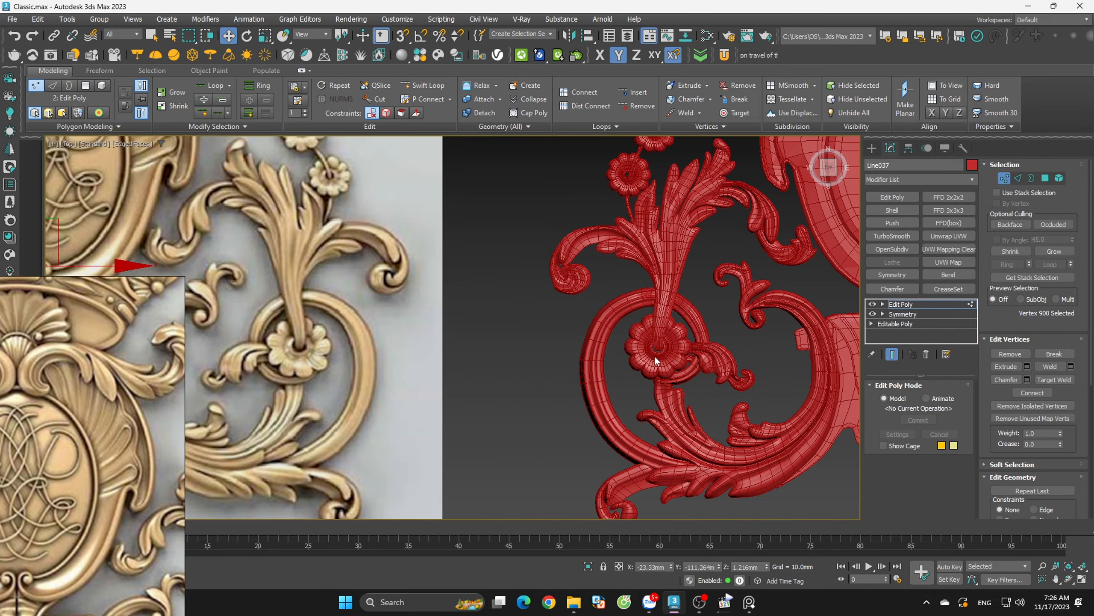
pyautogui.moveTo(263, 270); pyautogui.dragTo(741, 315, button='middle')
pyautogui.scroll(5, 517, 320)
pyautogui.scroll(6, 533, 319)
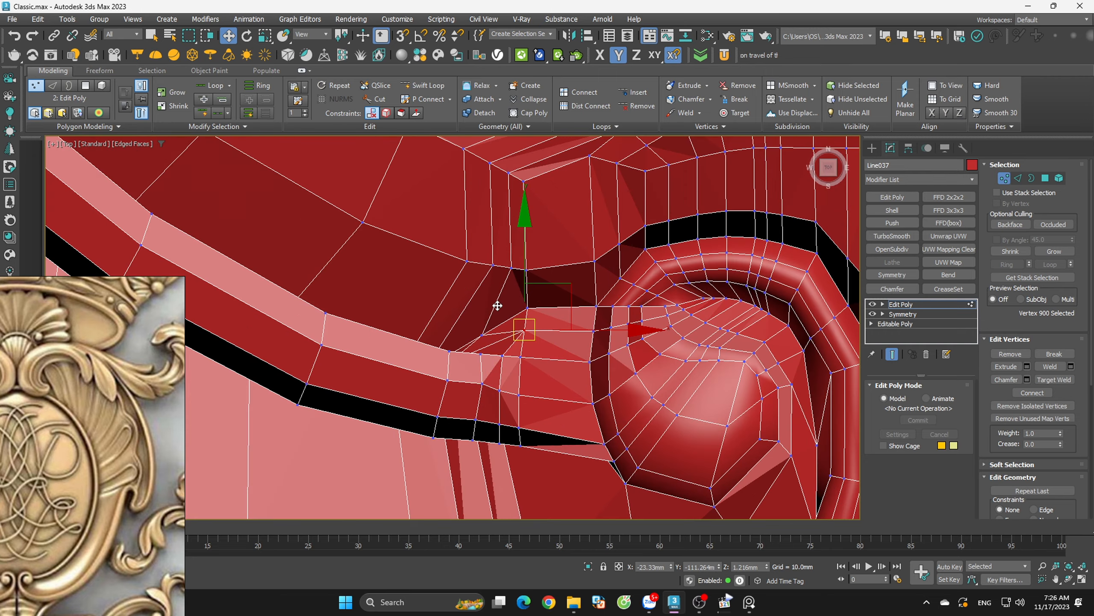
pyautogui.moveTo(554, 307); pyautogui.dragTo(595, 346)
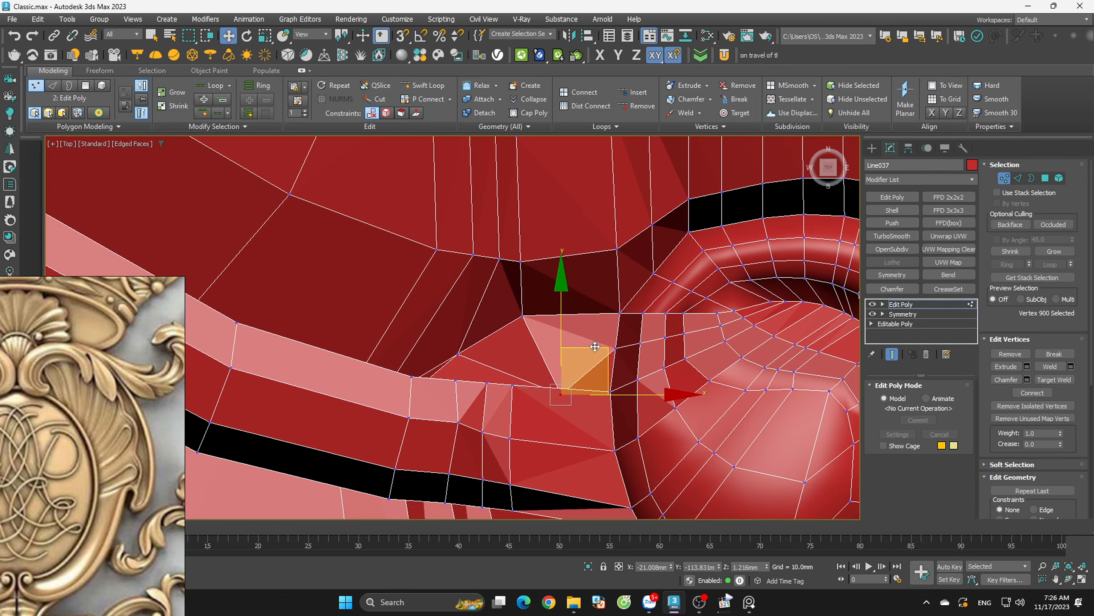
# Move the vertex above the groove junction down onto the groove's inner rim and deselect it
pyautogui.click(522, 316)
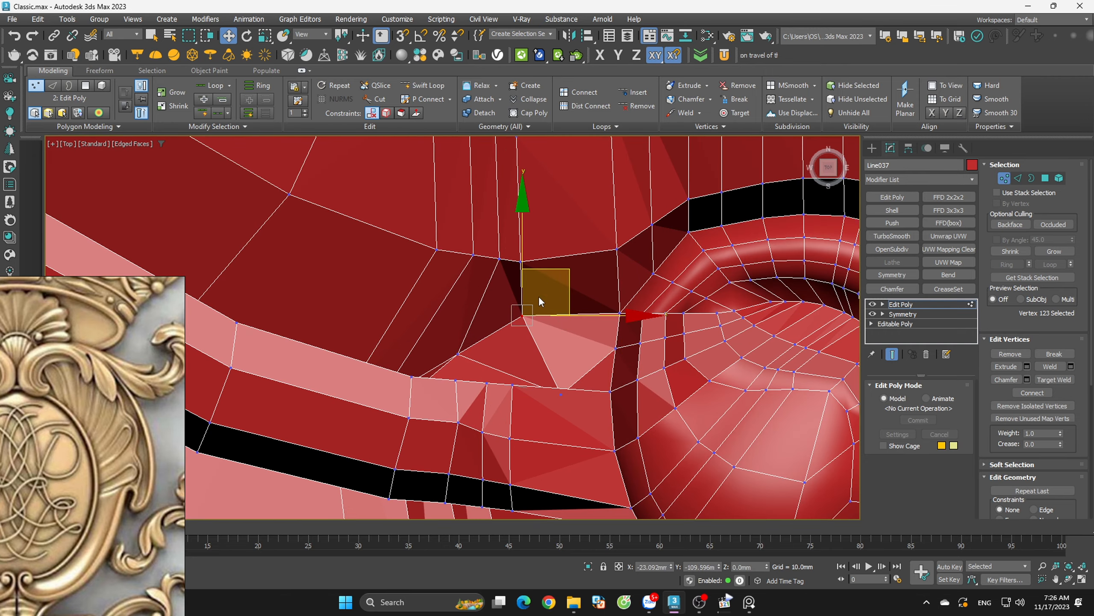
pyautogui.moveTo(551, 270); pyautogui.dragTo(502, 331)
pyautogui.click(547, 310)
# Preview the frame with TurboSmooth, check the groove junction beside the lower scroll without mesh edges and remove the modifier
pyautogui.scroll(-5, 547, 311)
pyautogui.moveTo(547, 393); pyautogui.dragTo(559, 343, button='middle')
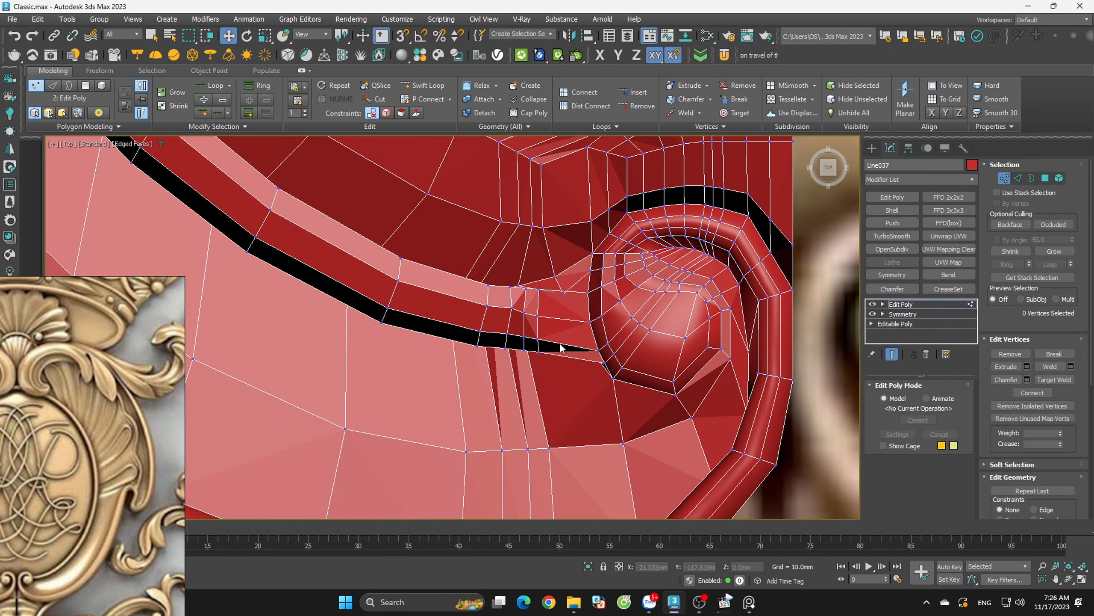
pyautogui.scroll(3, 560, 346)
pyautogui.click(904, 235)
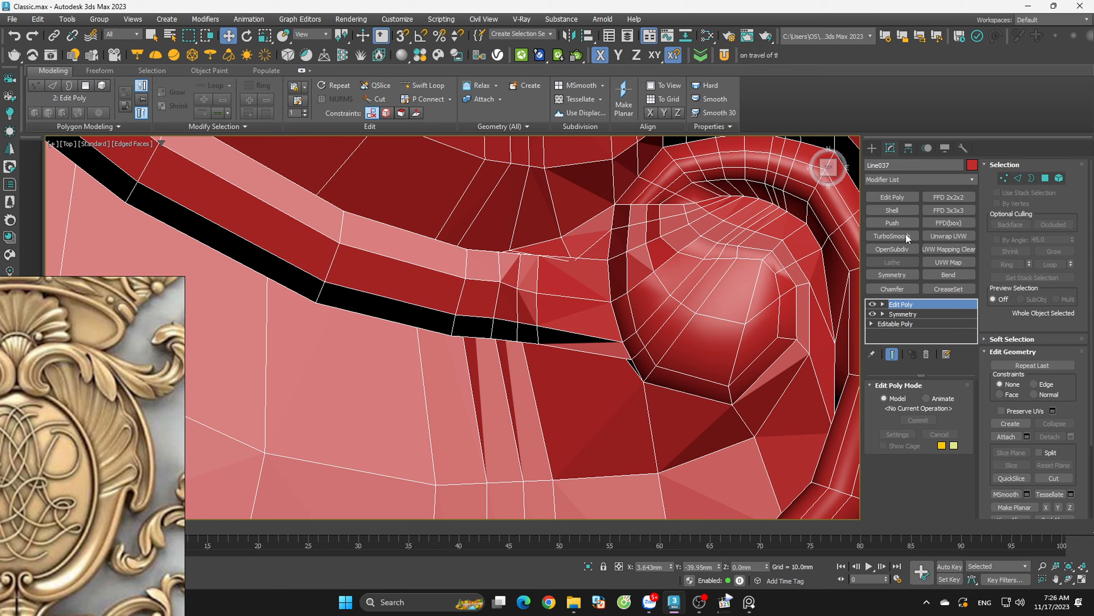
pyautogui.press('F4')
pyautogui.scroll(-5, 604, 352)
pyautogui.scroll(5, 608, 354)
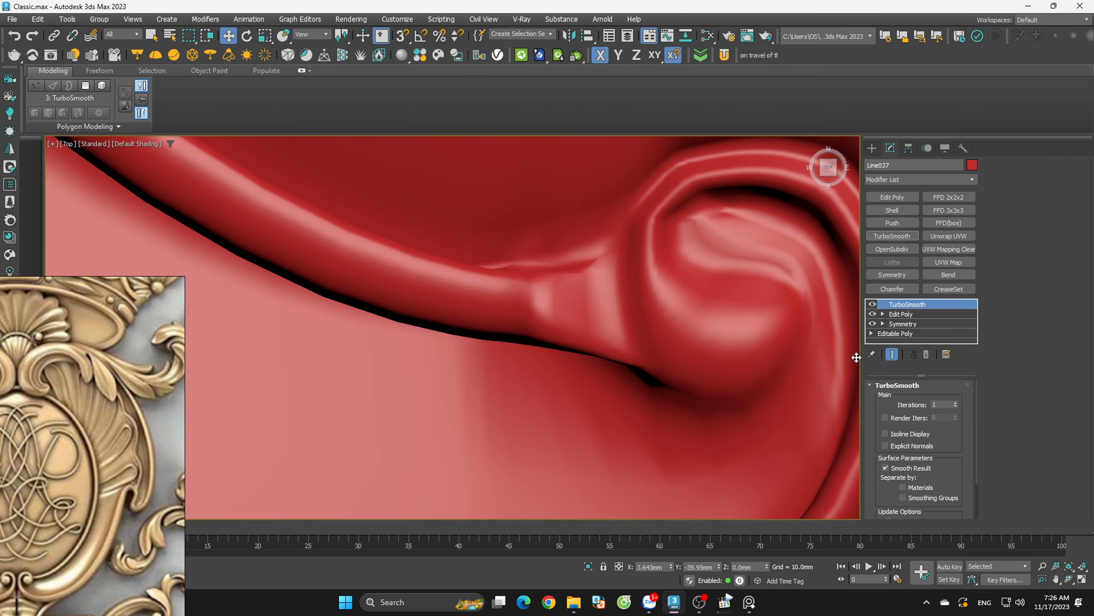
pyautogui.click(926, 354)
# Pick through the raised rim vertices where the inner groove meets the lower scroll and lower them slightly along Z
pyautogui.press('F4')
pyautogui.press('1')
pyautogui.click(529, 302)
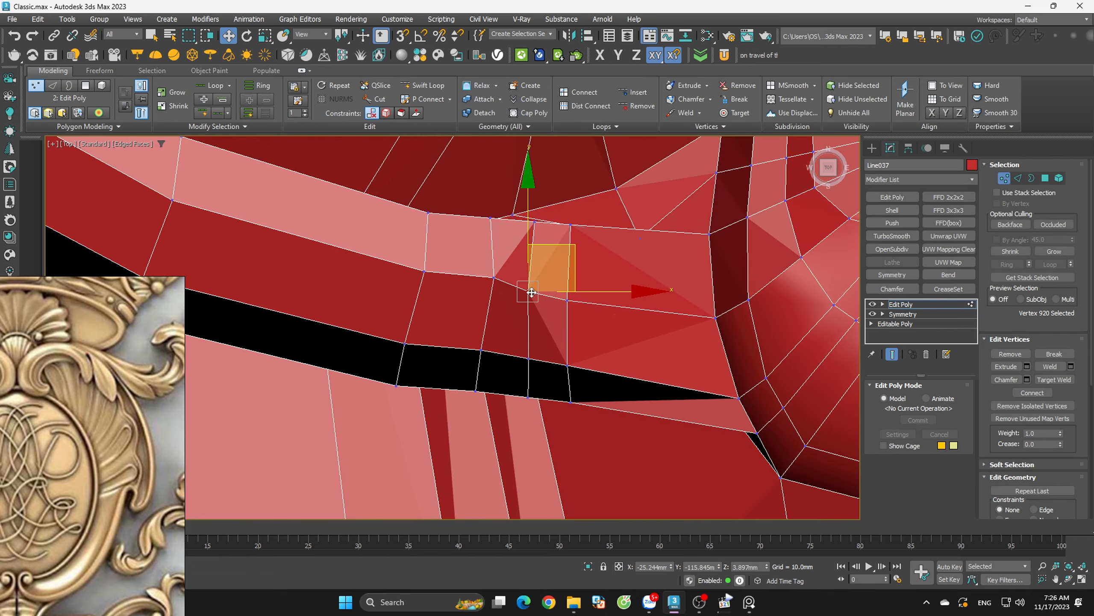
pyautogui.moveTo(529, 302)
pyautogui.keyDown('alt'); pyautogui.mouseDown(button='middle')
pyautogui.moveTo(603, 242)
pyautogui.moveTo(530, 280)
pyautogui.mouseUp(button='middle'); pyautogui.keyUp('alt')
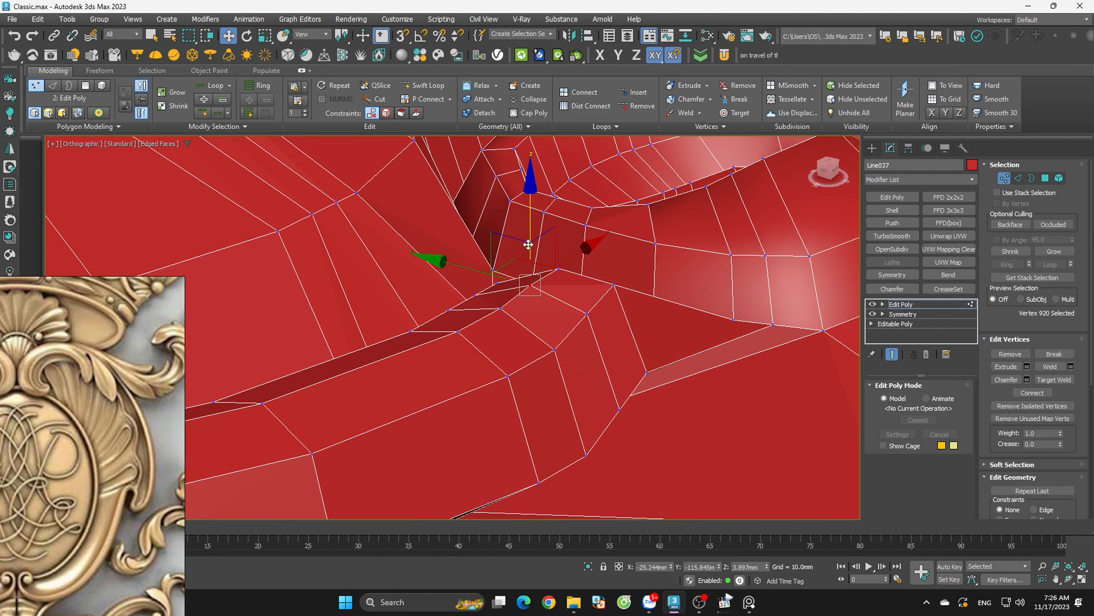
pyautogui.click(535, 278)
pyautogui.click(531, 285)
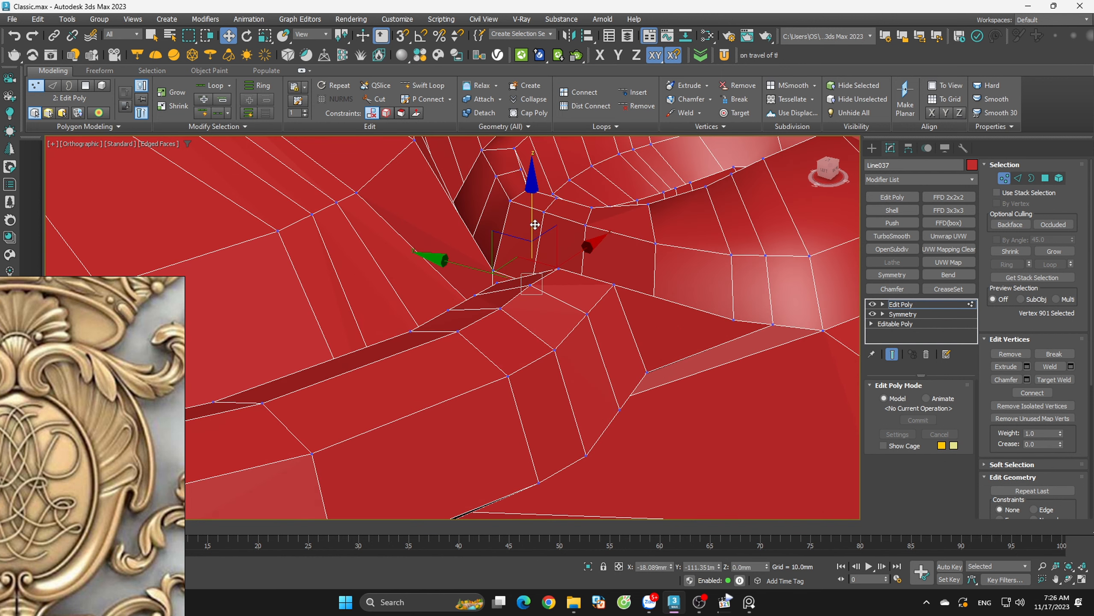
pyautogui.click(518, 317)
pyautogui.click(530, 285)
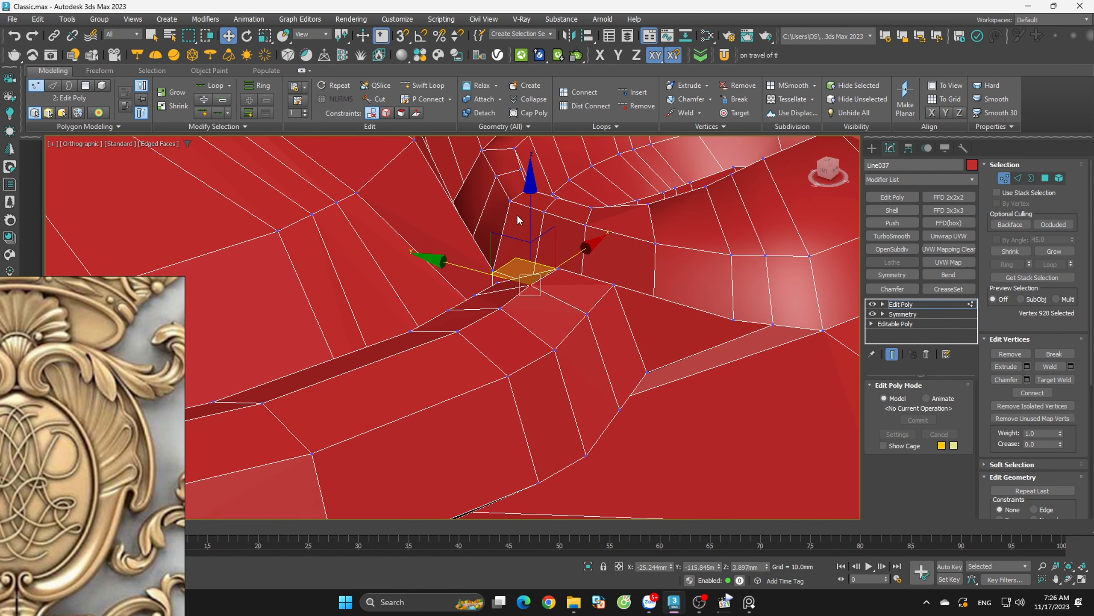
pyautogui.click(558, 268)
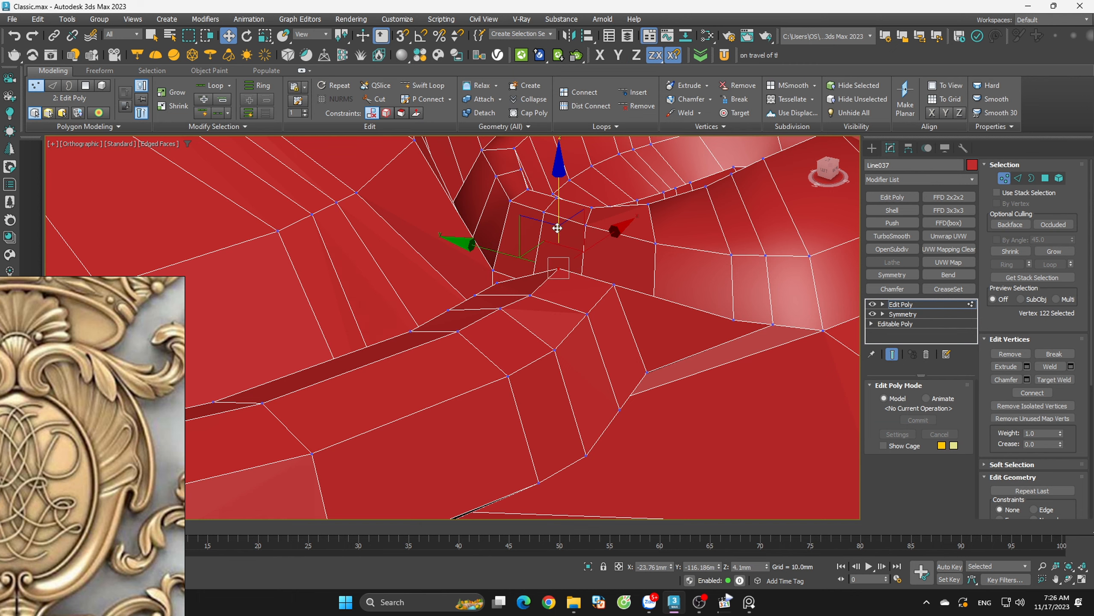
pyautogui.click(614, 285)
pyautogui.keyDown('alt'); pyautogui.moveTo(629, 304); pyautogui.dragTo(543, 319, button='middle'); pyautogui.keyUp('alt')
pyautogui.moveTo(616, 232); pyautogui.dragTo(615, 252)
pyautogui.click(652, 243)
pyautogui.keyDown('alt'); pyautogui.moveTo(653, 244); pyautogui.dragTo(643, 255, button='middle'); pyautogui.keyUp('alt')
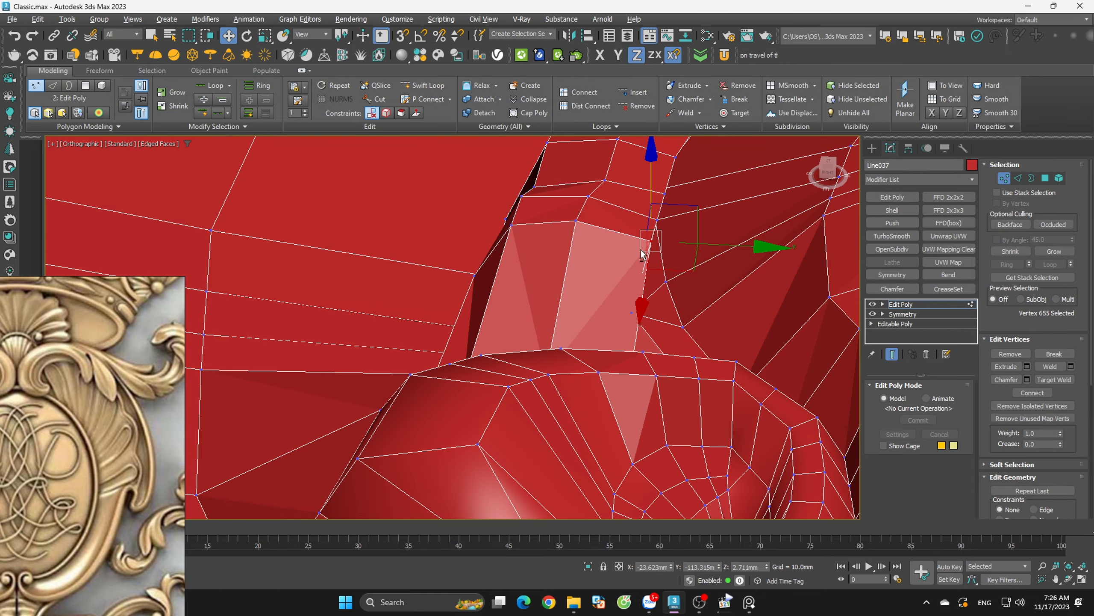
pyautogui.moveTo(651, 208); pyautogui.dragTo(652, 226)
pyautogui.hotkey('ctrl', 'z')
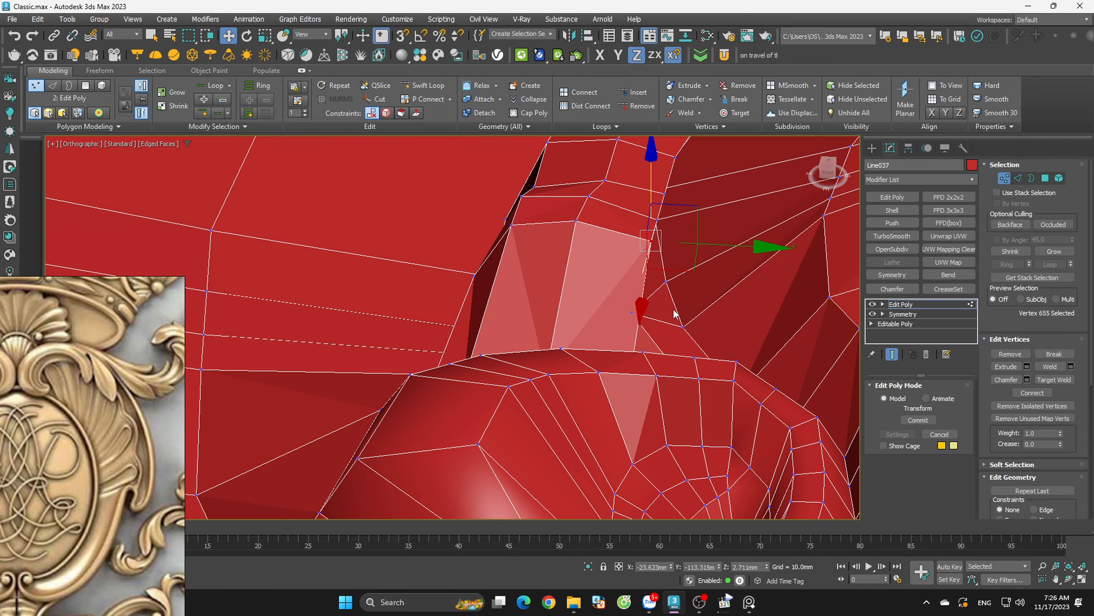
# Lower the inner corner vertex of the groove and scroll junction along Z and leave vertex editing
pyautogui.click(633, 317)
pyautogui.keyDown('alt'); pyautogui.moveTo(632, 317); pyautogui.dragTo(605, 316, button='middle'); pyautogui.keyUp('alt')
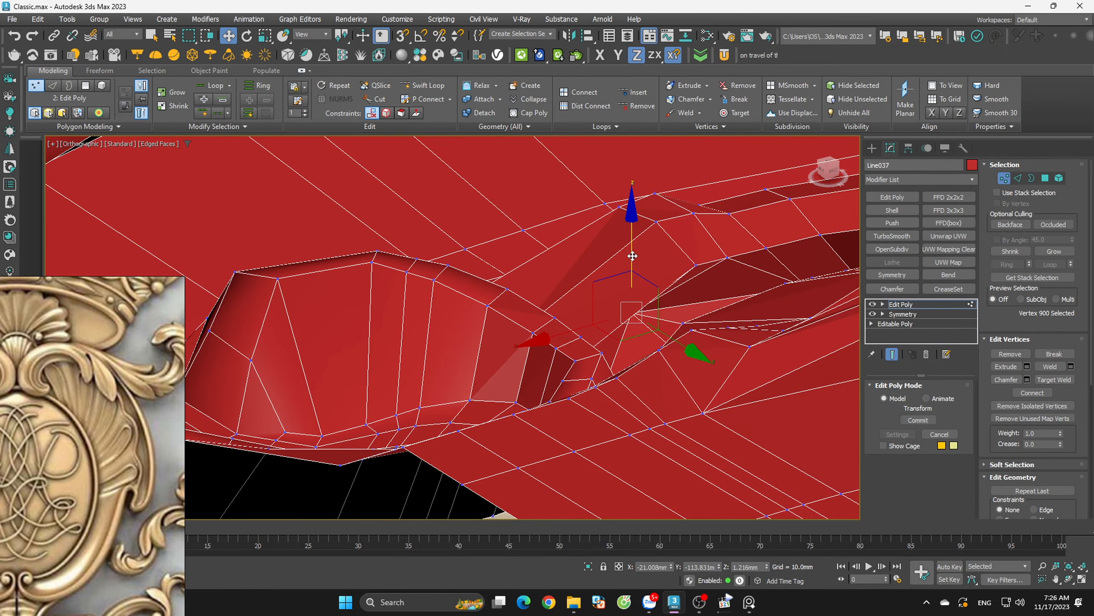
pyautogui.moveTo(632, 257); pyautogui.dragTo(632, 276)
pyautogui.click(1004, 179)
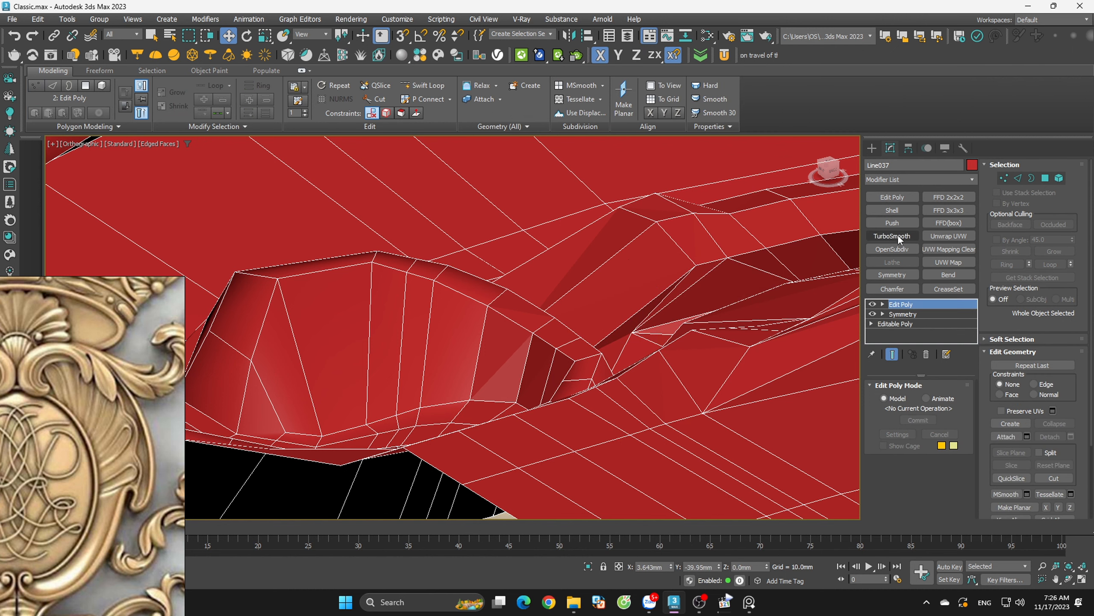
# Smooth the frame temporarily with TurboSmooth, compare its lower scroll with the reference in the top view and remove the modifier
pyautogui.click(898, 236)
pyautogui.press('F4')
pyautogui.scroll(-5, 643, 292)
pyautogui.press('t')
pyautogui.press('z')
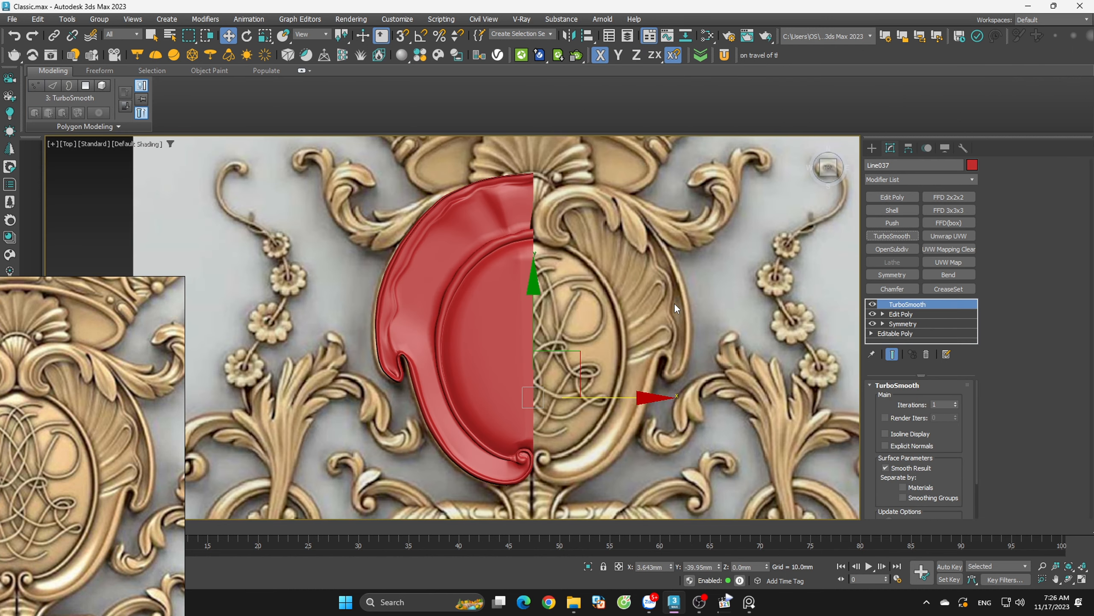
pyautogui.scroll(6, 518, 465)
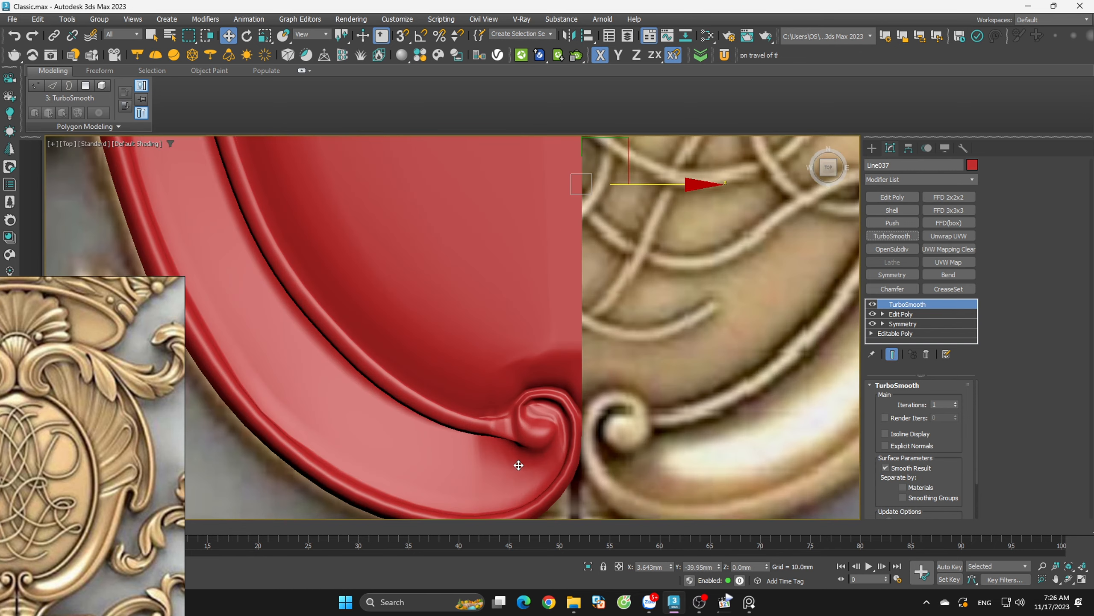
pyautogui.click(927, 354)
# Select the edge loop crossing the wall above the lower scroll, shift it about 0.5 mm along negative Y and deselect it
pyautogui.press('2')
pyautogui.press('F4')
pyautogui.scroll(4, 528, 354)
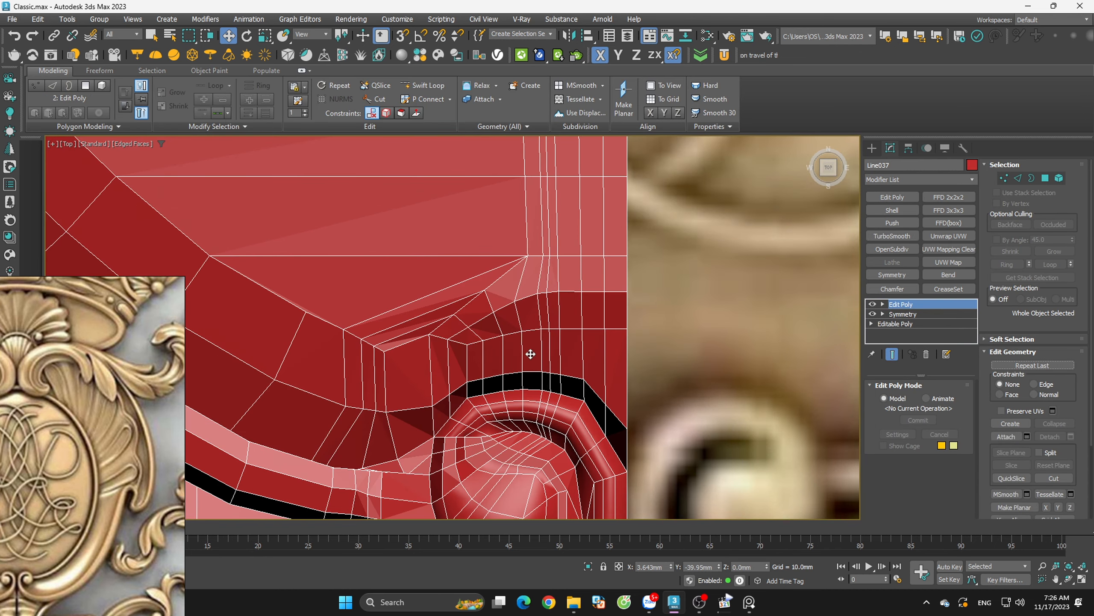
pyautogui.doubleClick(529, 331)
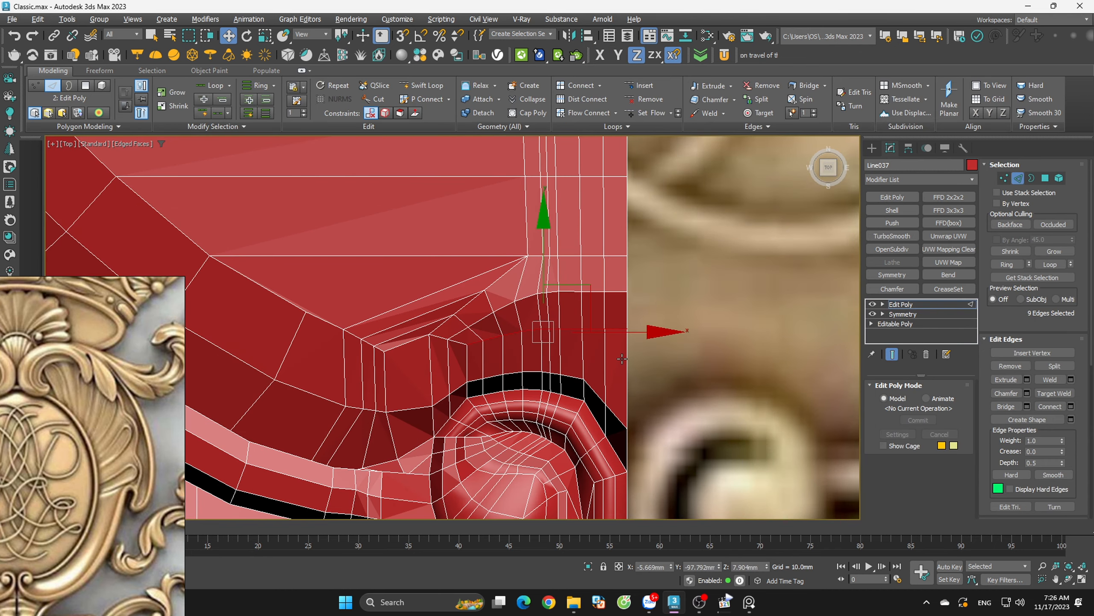
pyautogui.hotkey('shift', 'alt', 'w')
pyautogui.keyDown('alt'); pyautogui.moveTo(596, 386); pyautogui.dragTo(602, 379, button='middle'); pyautogui.keyUp('alt')
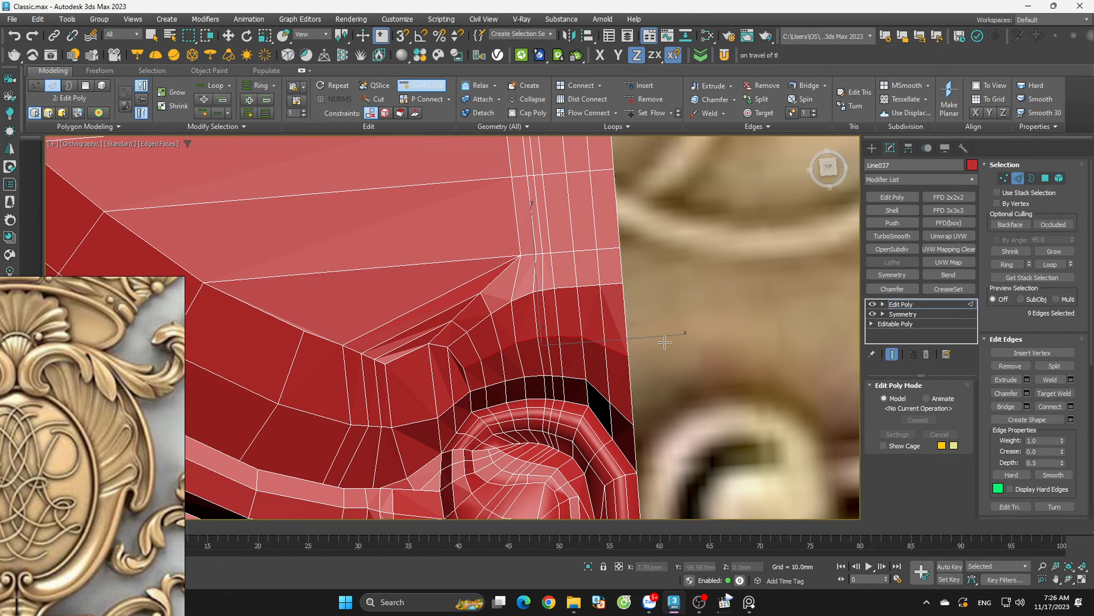
pyautogui.press('w')
pyautogui.keyDown('alt'); pyautogui.moveTo(664, 343); pyautogui.dragTo(571, 350, button='middle'); pyautogui.keyUp('alt')
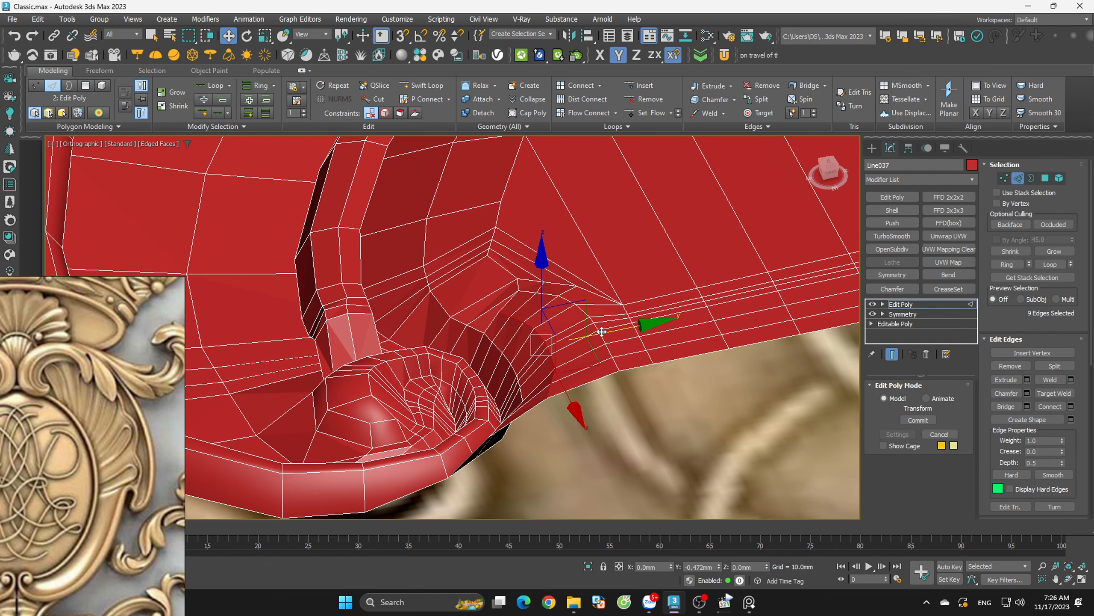
pyautogui.click(761, 364)
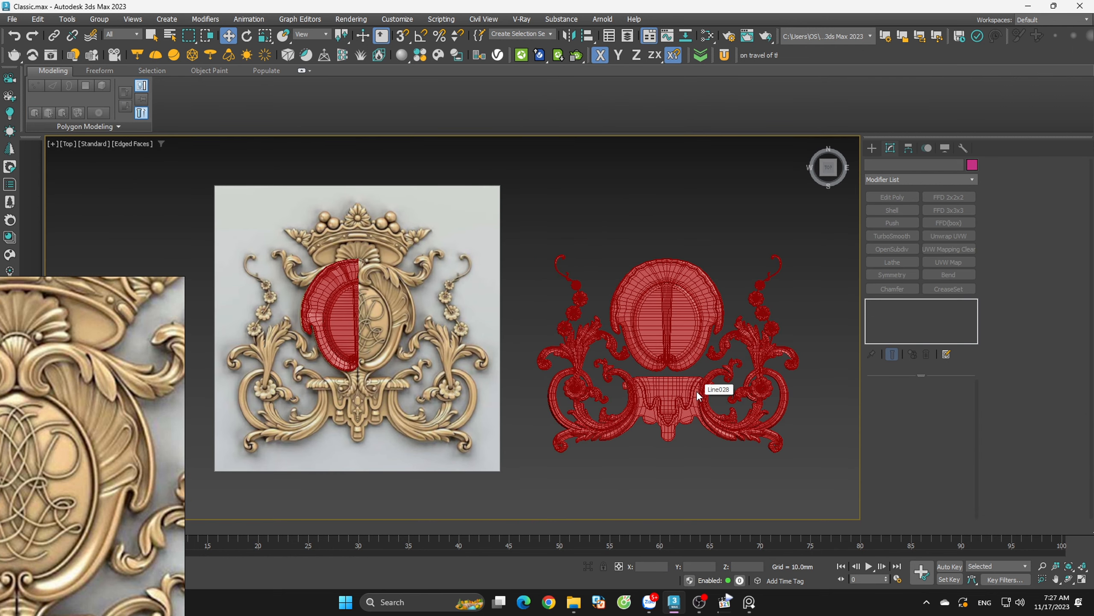
pyautogui.scroll(5, 348, 397)
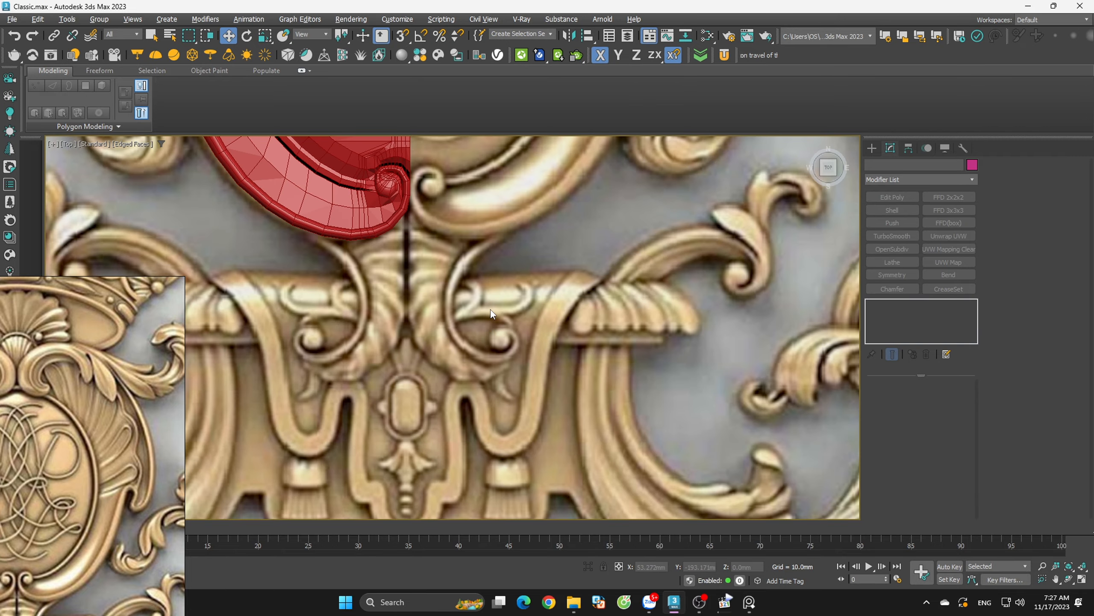
pyautogui.click(872, 148)
pyautogui.click(886, 166)
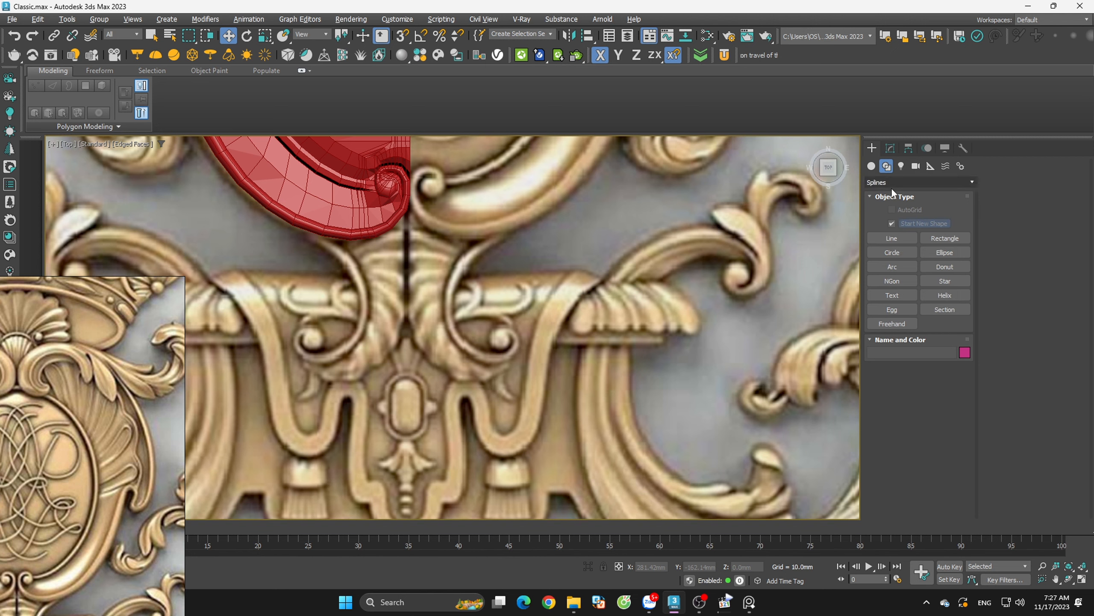
pyautogui.click(892, 238)
pyautogui.scroll(3, 493, 249)
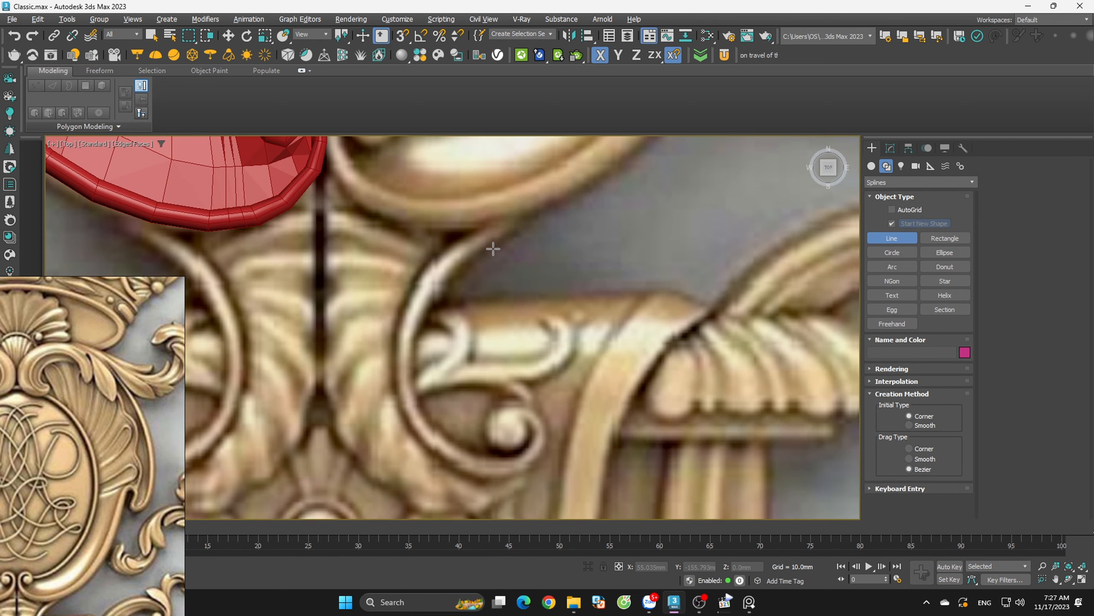
pyautogui.scroll(-3, 532, 274)
pyautogui.scroll(3, 521, 375)
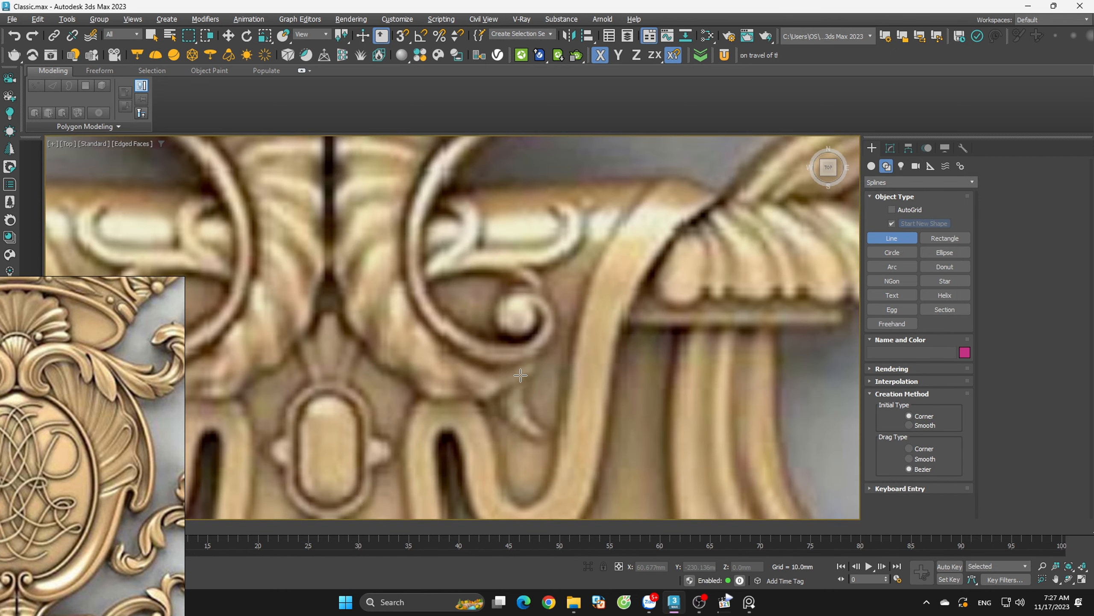
pyautogui.scroll(-3, 522, 374)
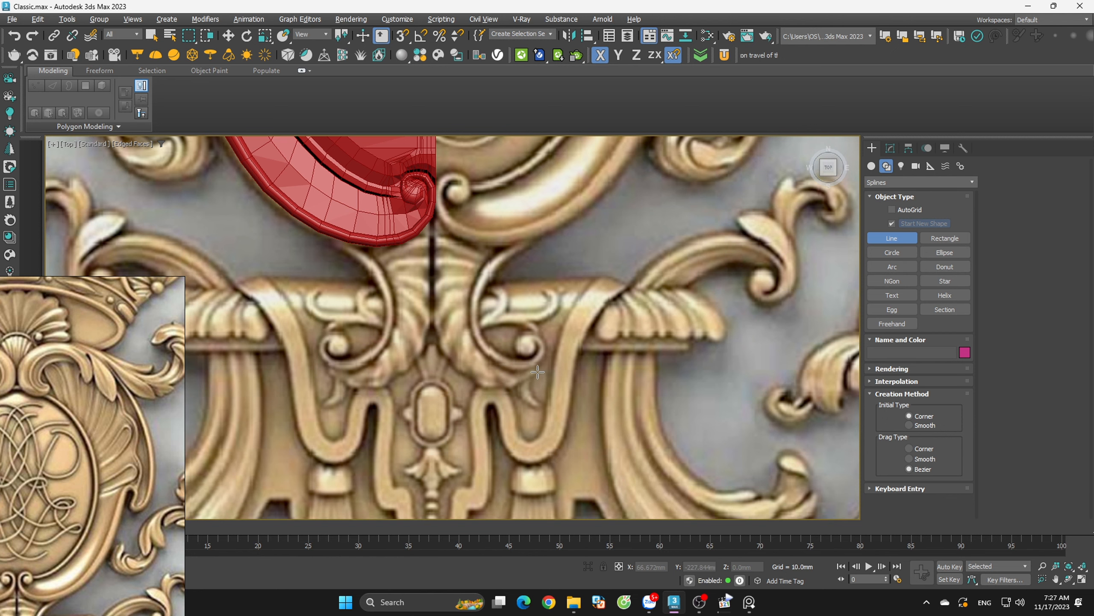
pyautogui.scroll(4, 449, 303)
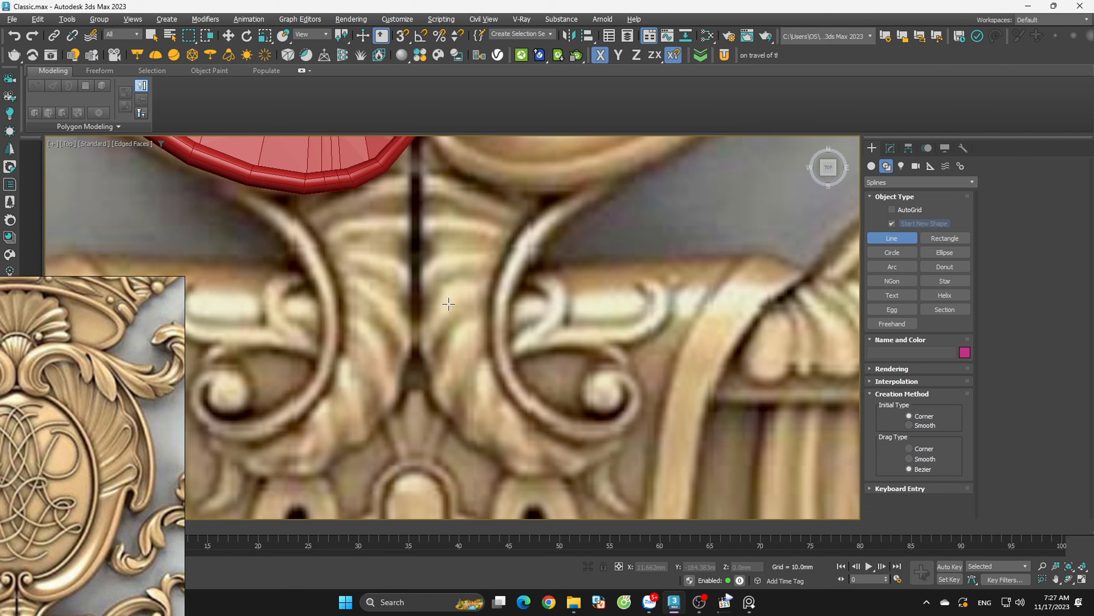
pyautogui.scroll(-1, 486, 317)
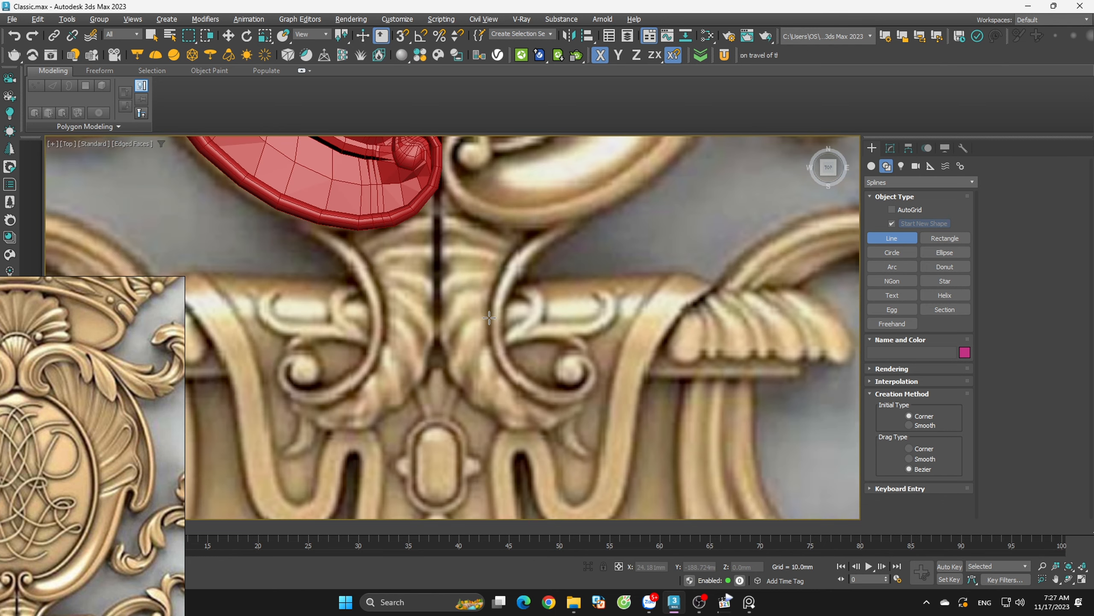
pyautogui.scroll(-4, 556, 241)
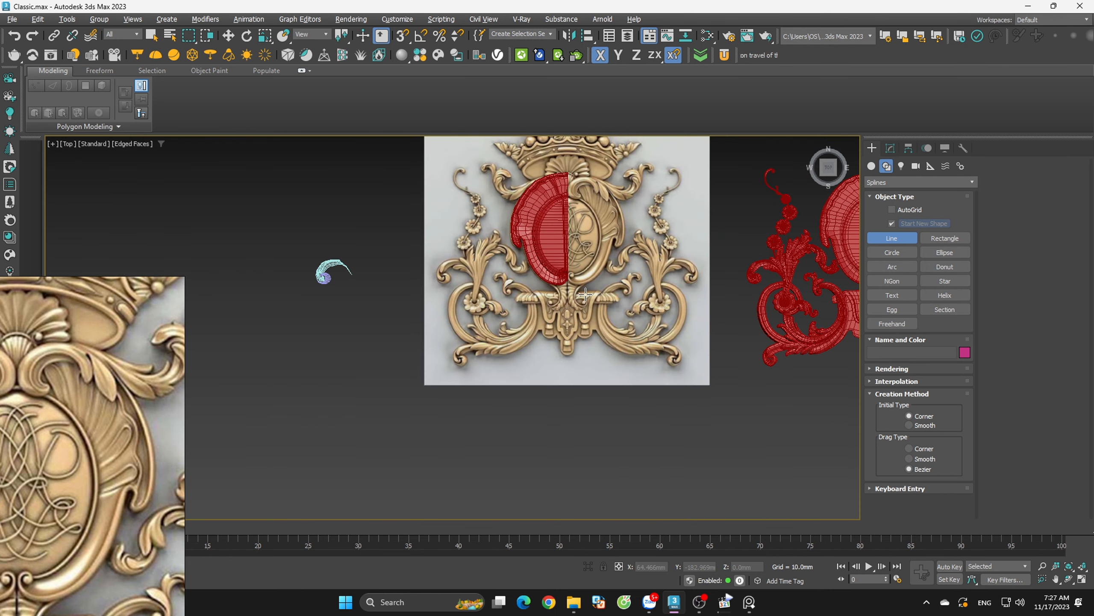
pyautogui.rightClick(602, 282)
# Move the half frame along X to about -278 mm, uncovering the reference's central monogram
pyautogui.scroll(2, 614, 220)
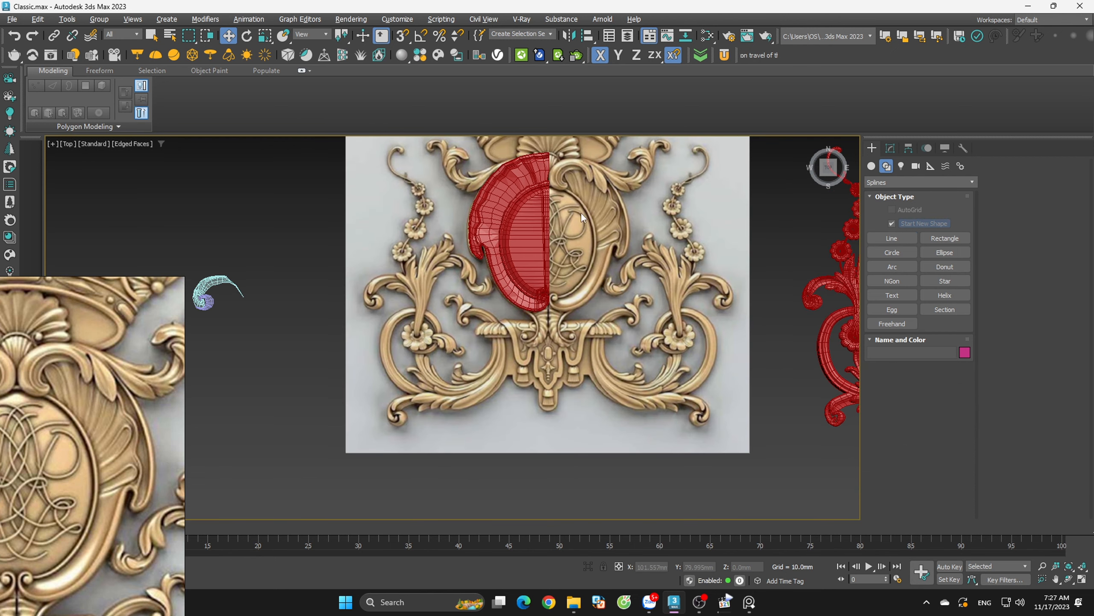
pyautogui.click(535, 219)
pyautogui.scroll(3, 578, 221)
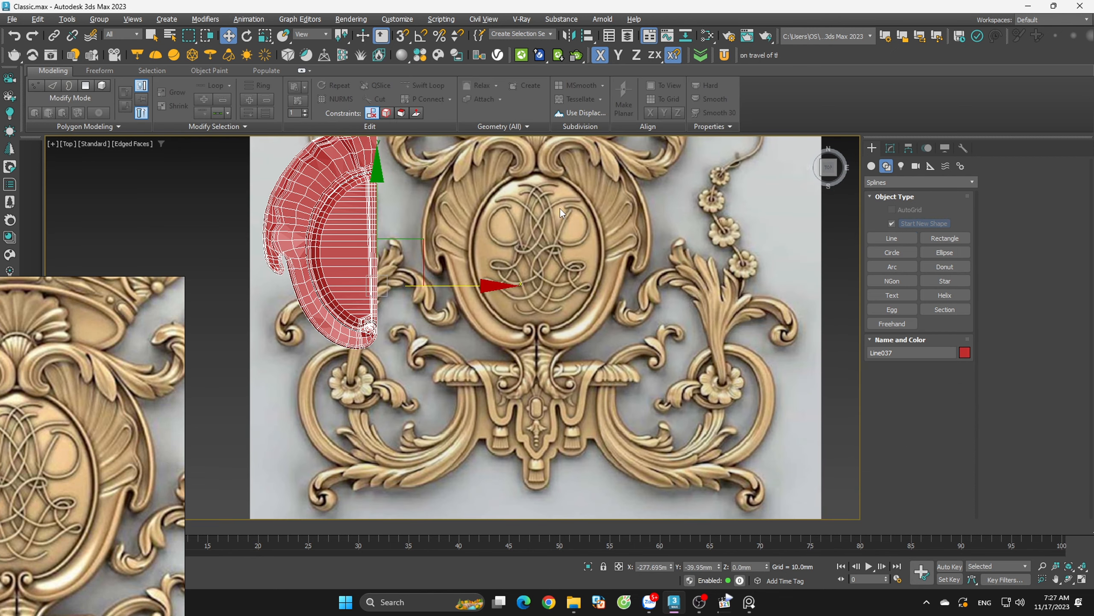
pyautogui.scroll(2, 566, 200)
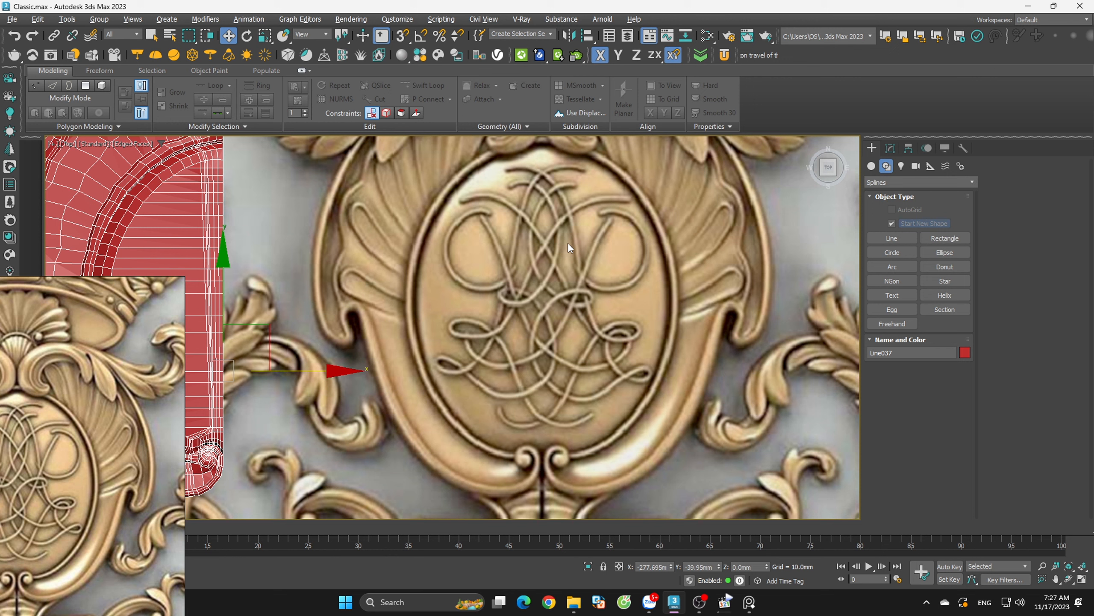